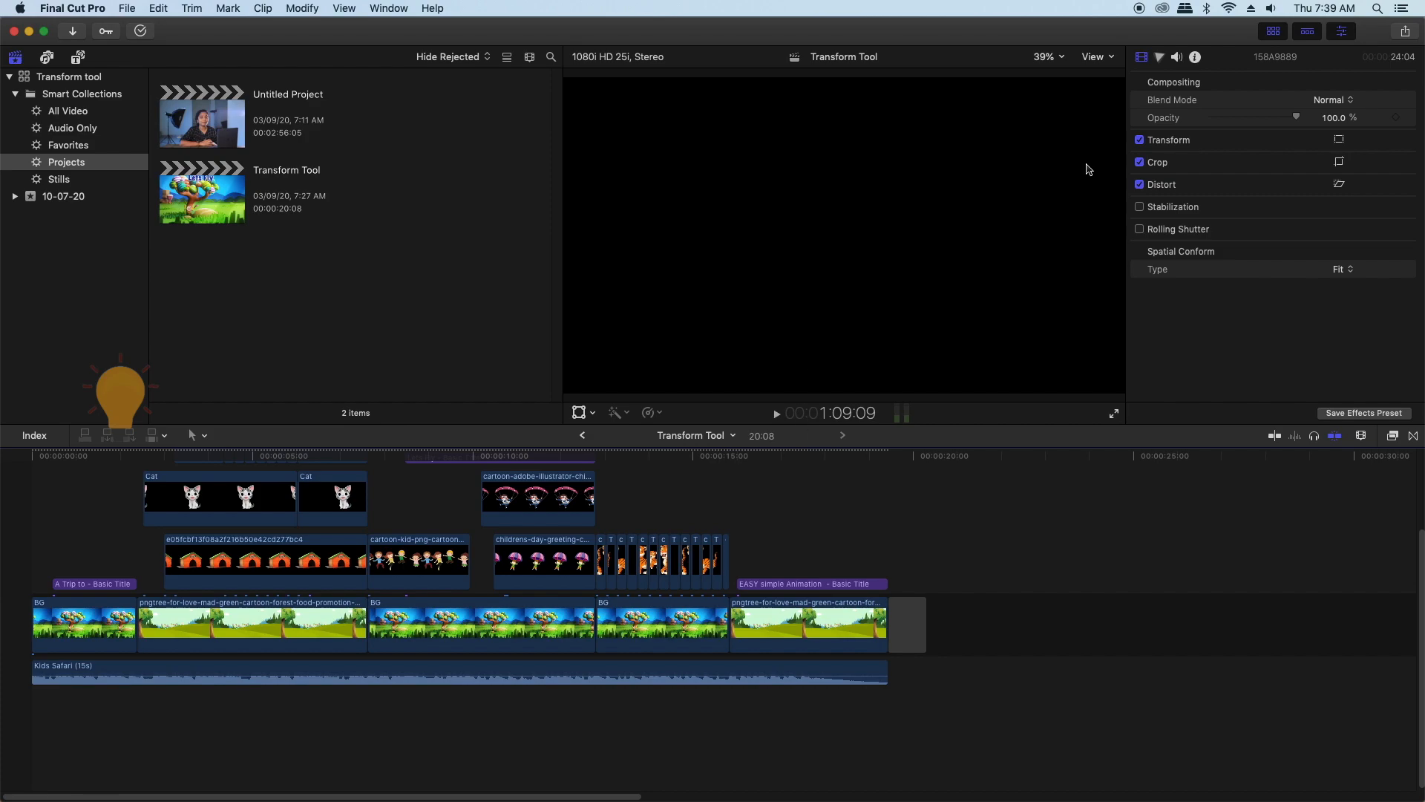
pyautogui.click(1094, 56)
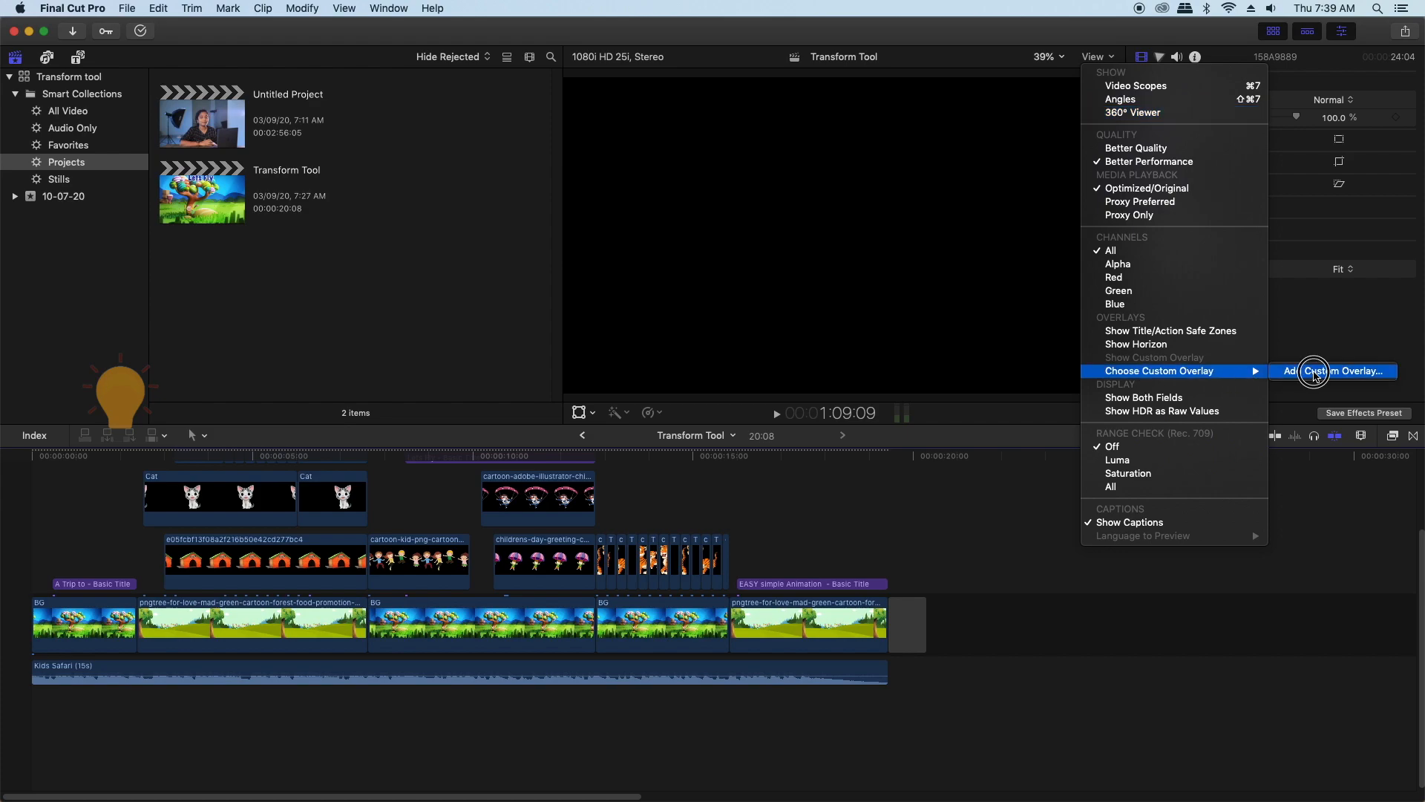
pyautogui.click(1307, 370)
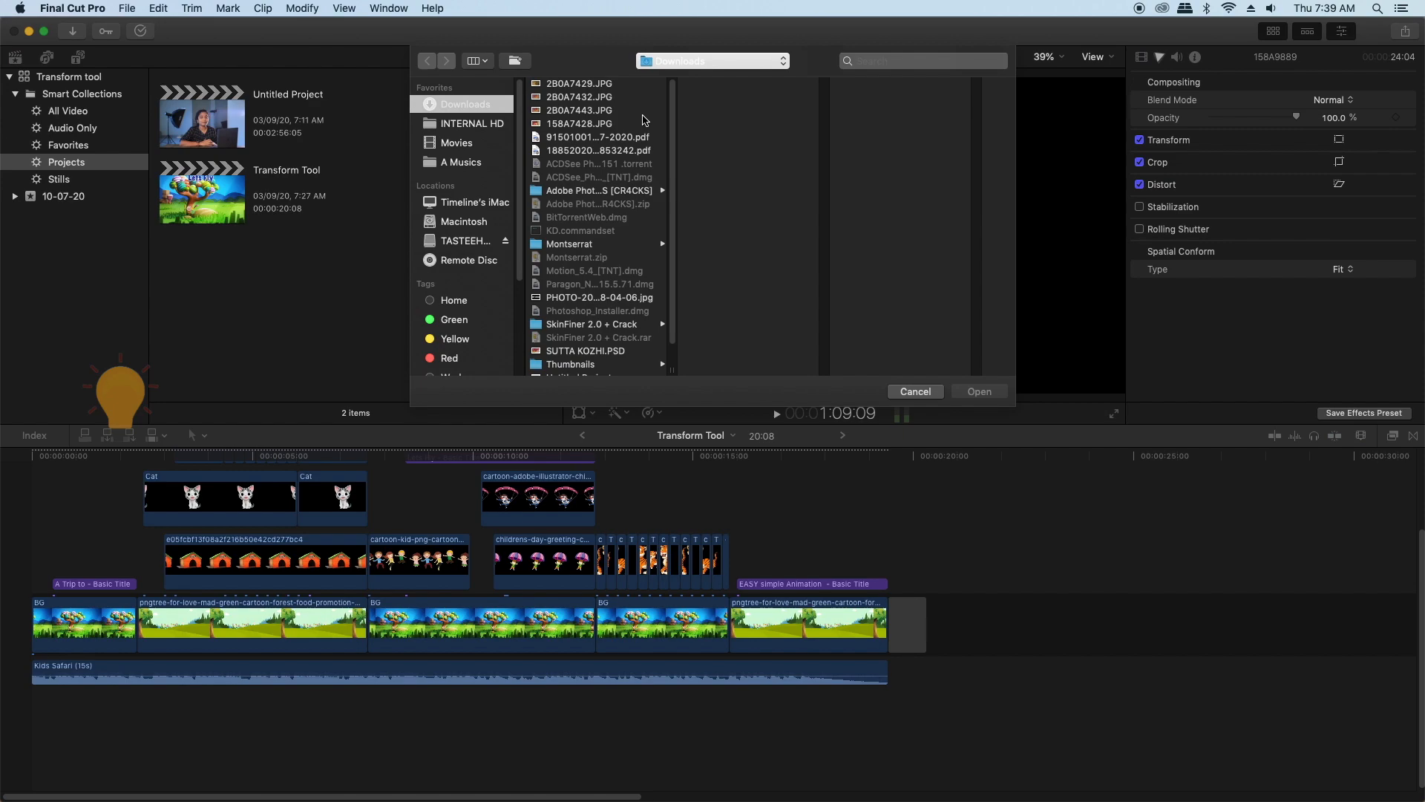
pyautogui.scroll(-2, 656, 260)
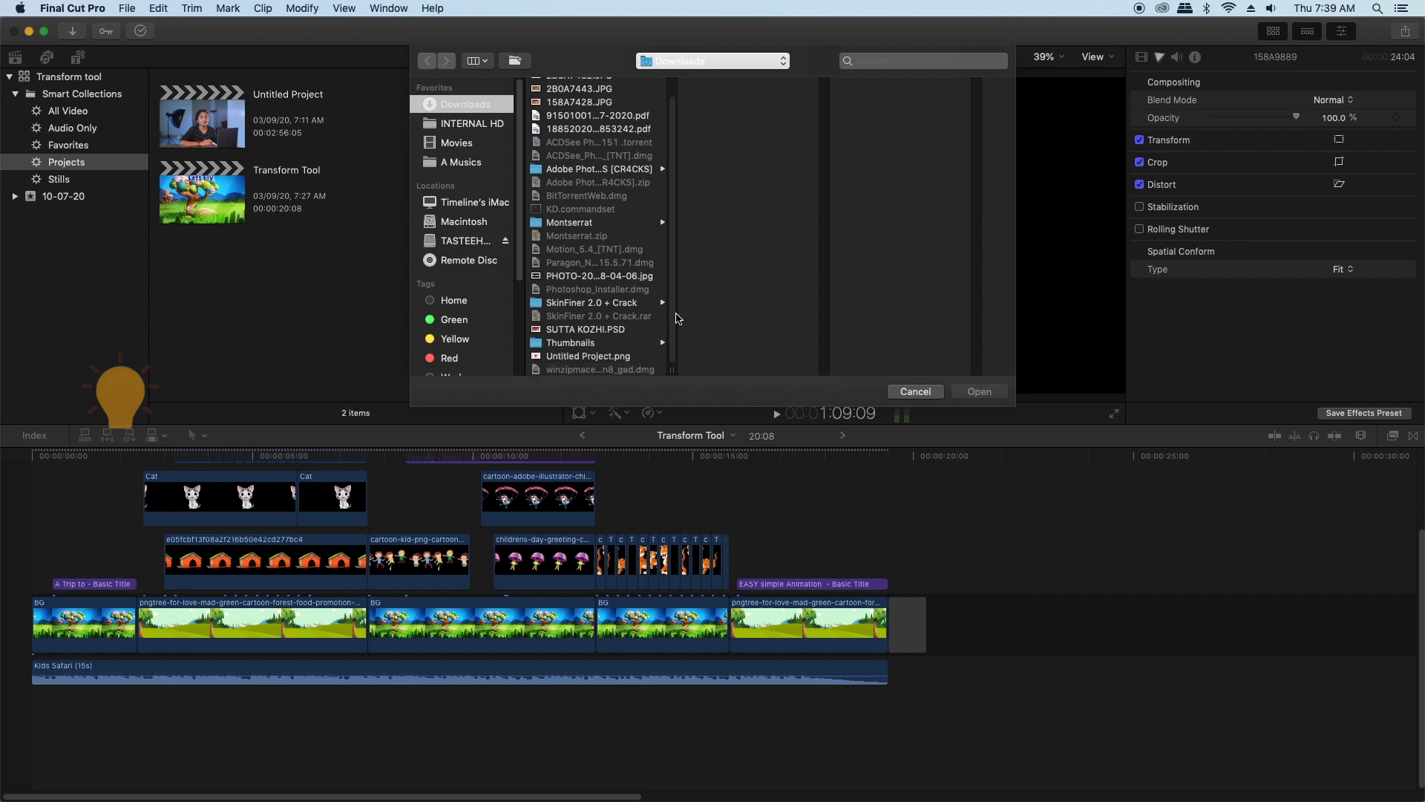
pyautogui.click(924, 391)
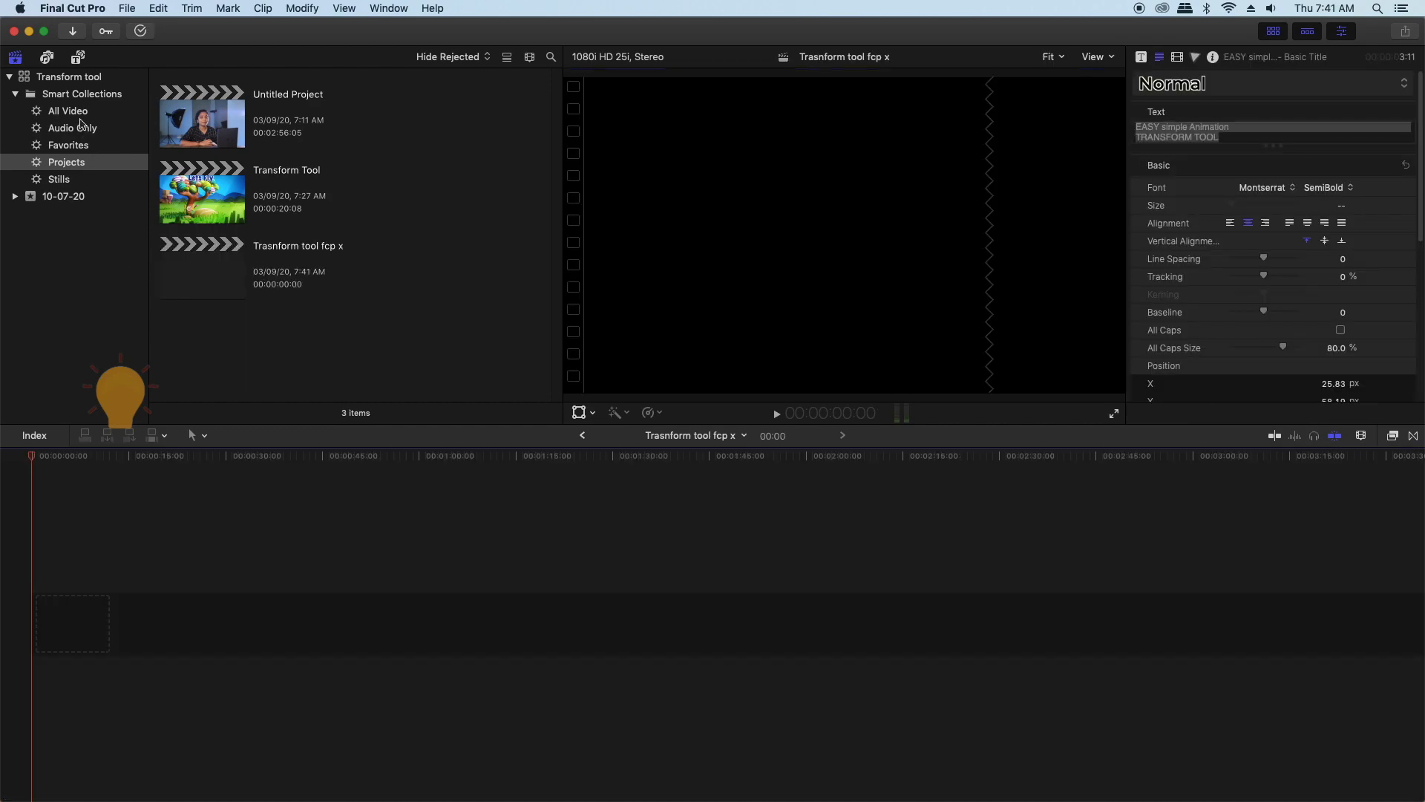
# - Append the BG still from the Stills collection to the empty project timeline
pyautogui.click(83, 181)
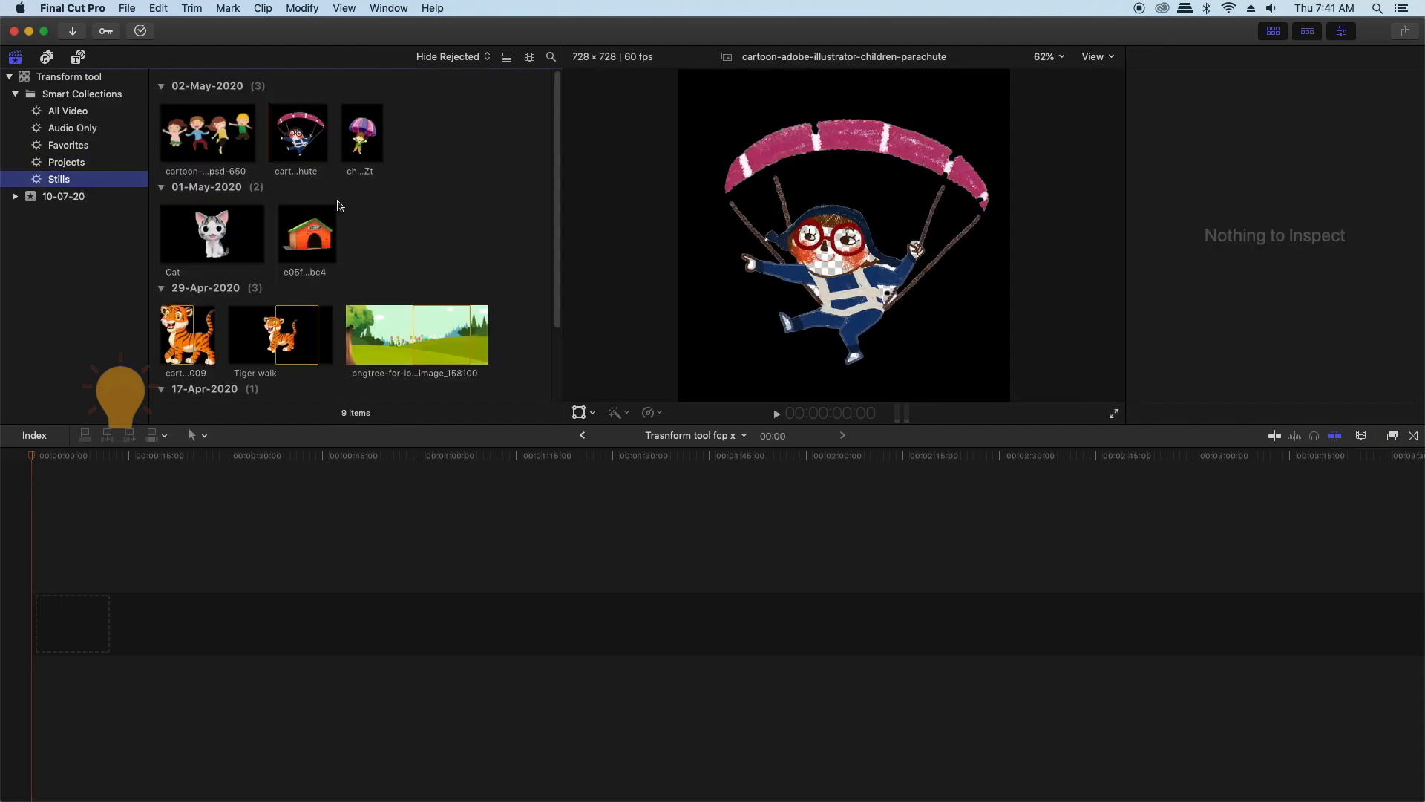
pyautogui.moveTo(559, 281); pyautogui.dragTo(565, 391)
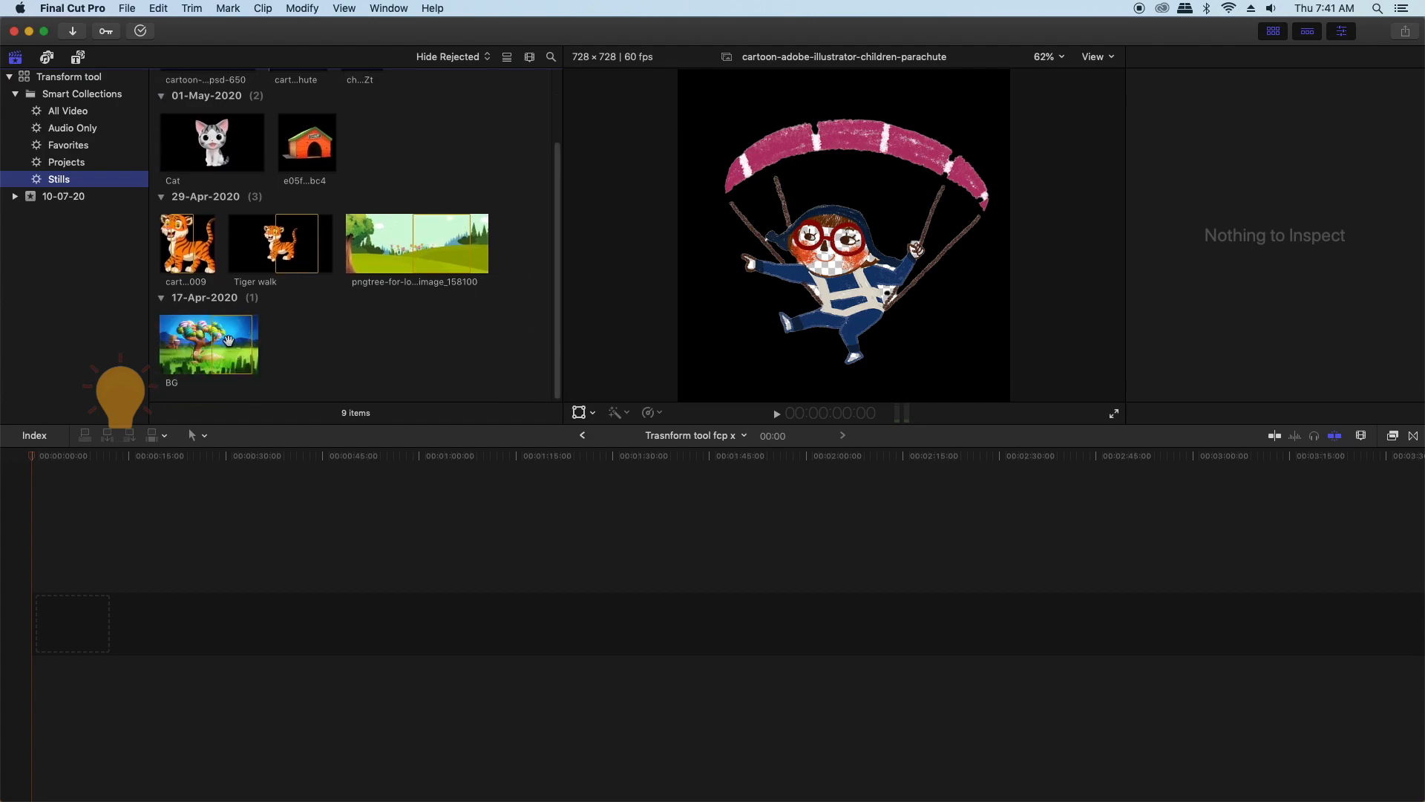
pyautogui.click(228, 340)
pyautogui.press('e')
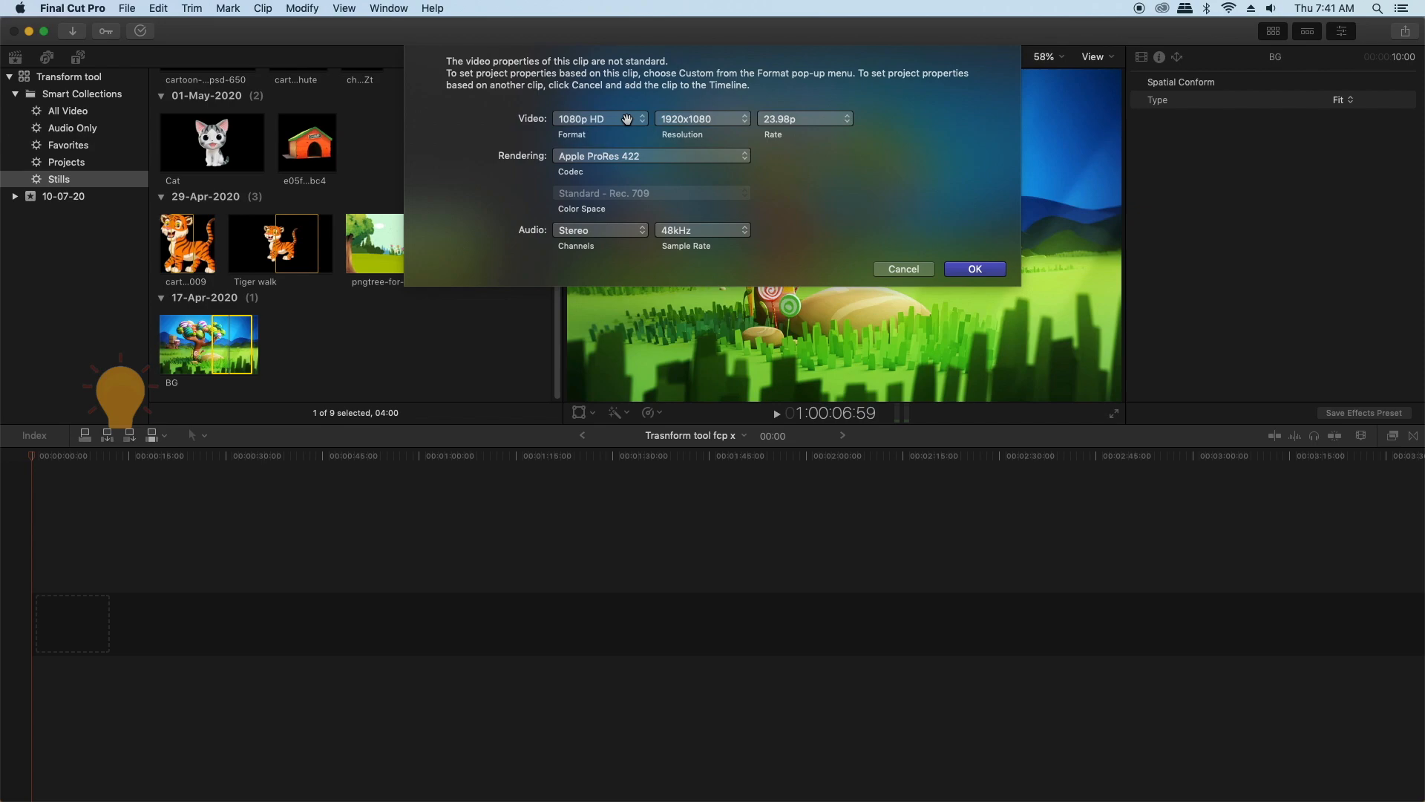
# - Set the project's video format to 1080i HD, 1920x1080 at 25i, and accept the project properties
pyautogui.click(627, 119)
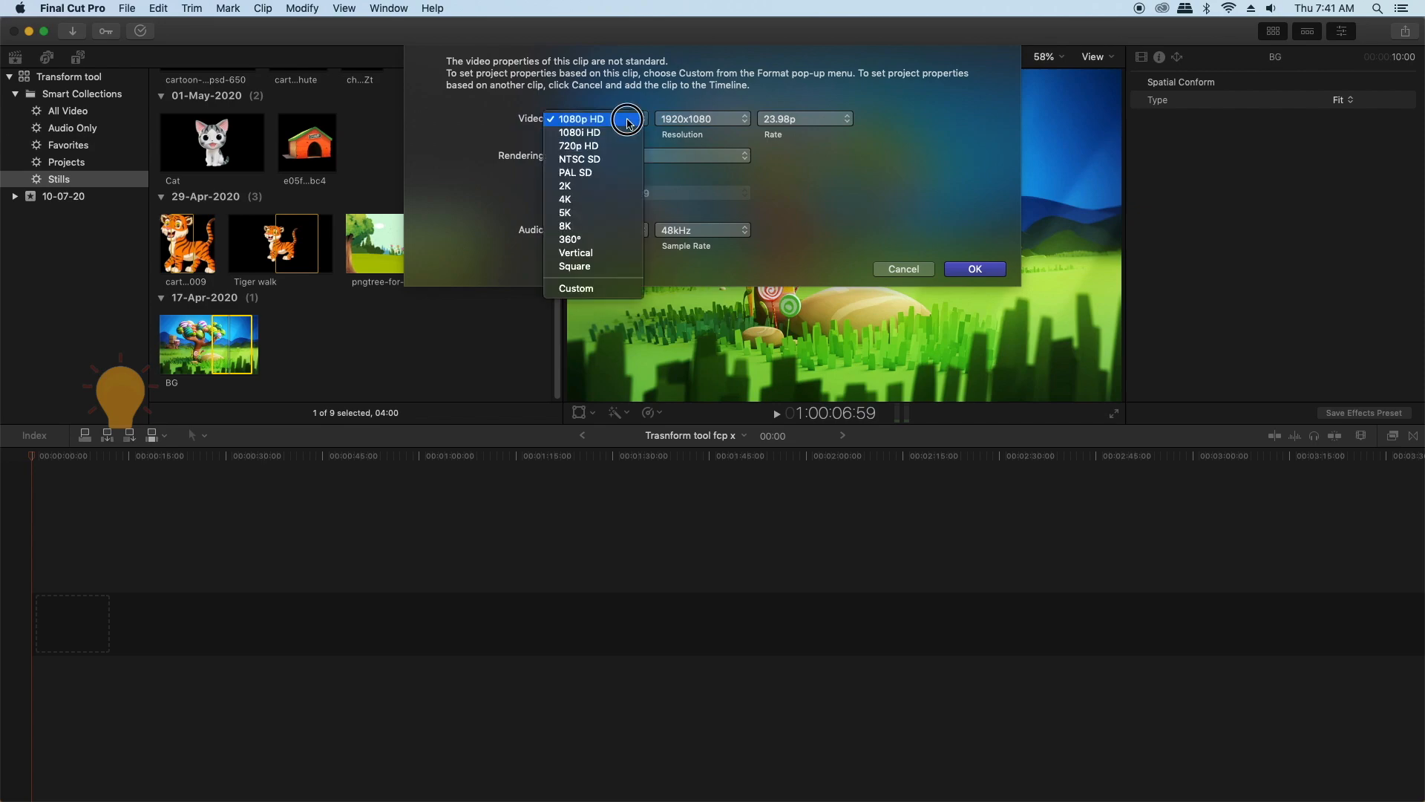
pyautogui.click(613, 133)
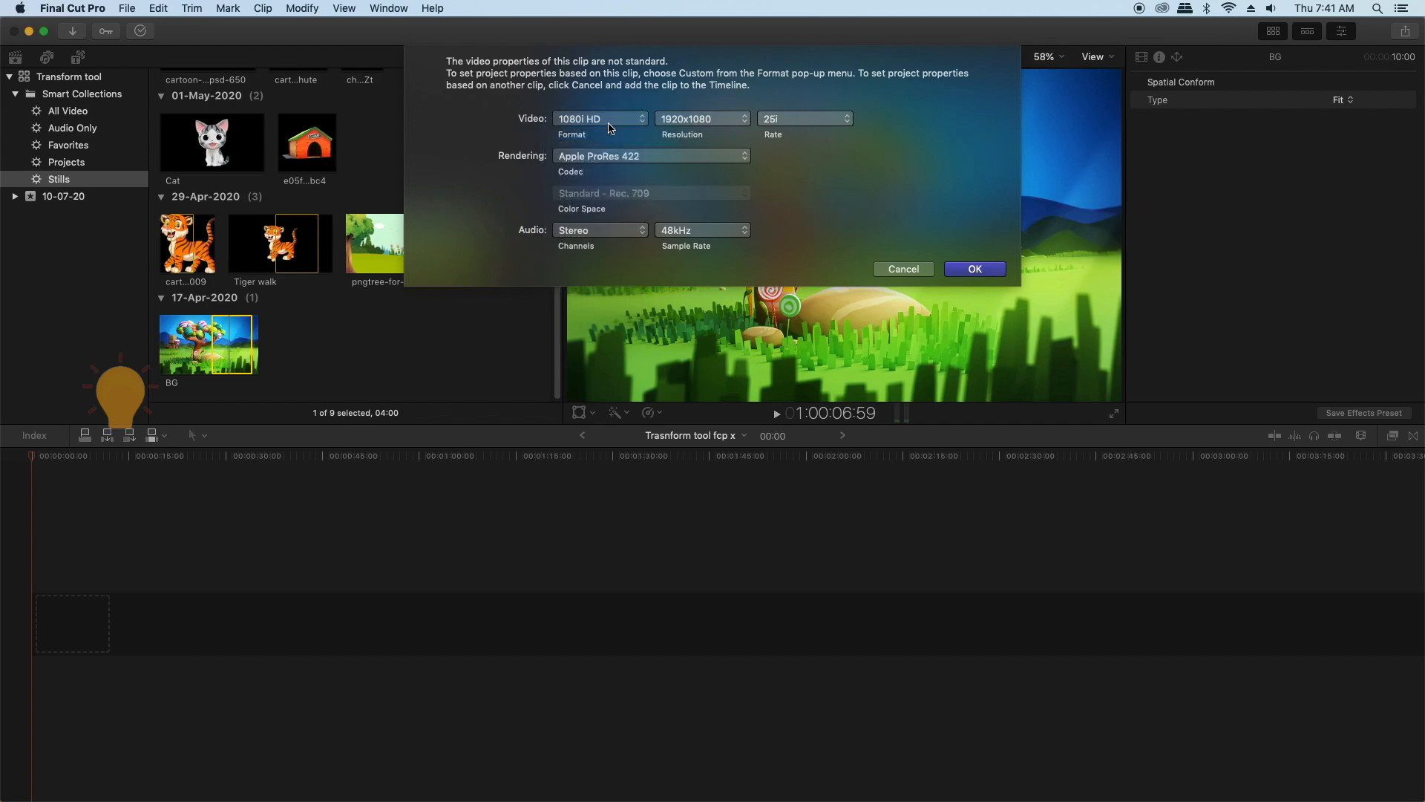
pyautogui.click(610, 126)
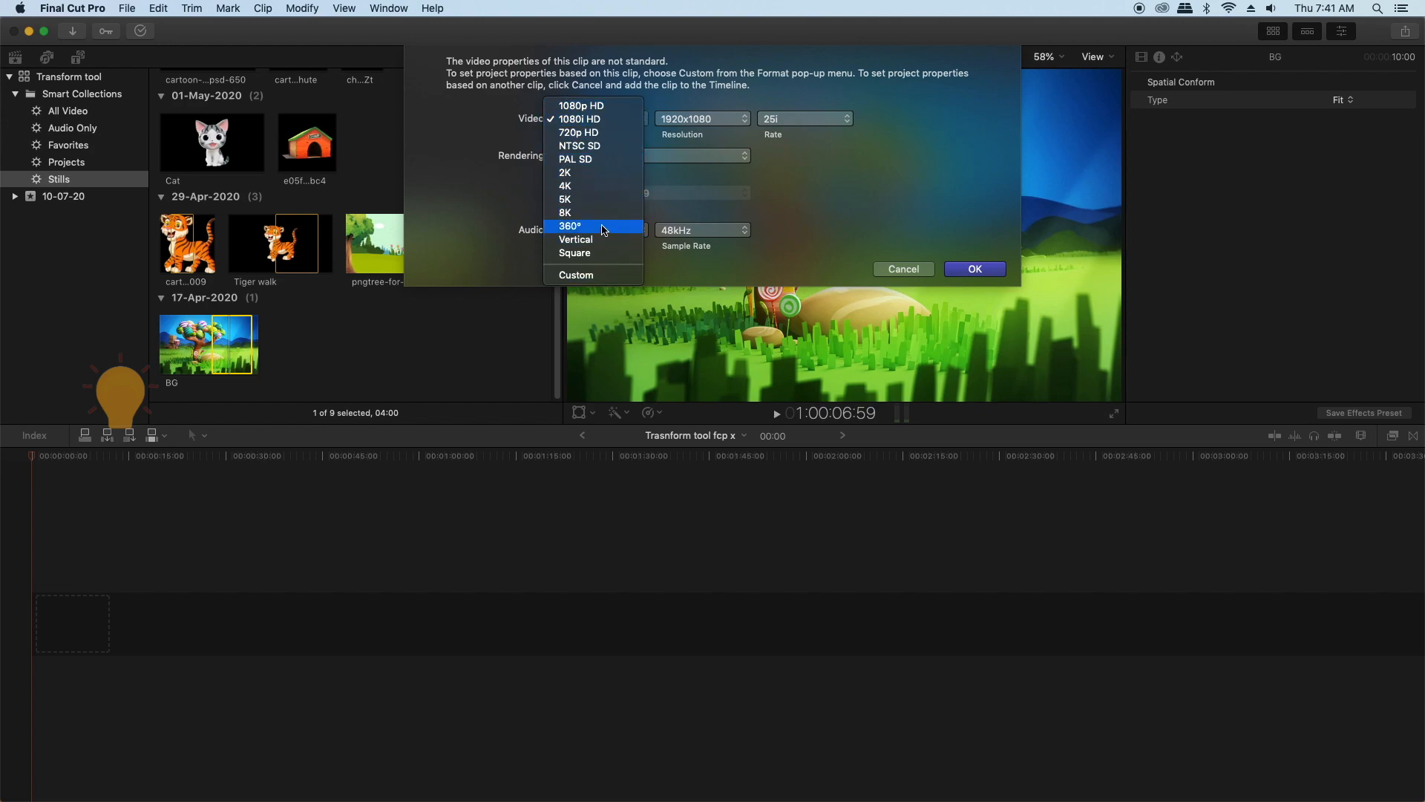
pyautogui.click(640, 241)
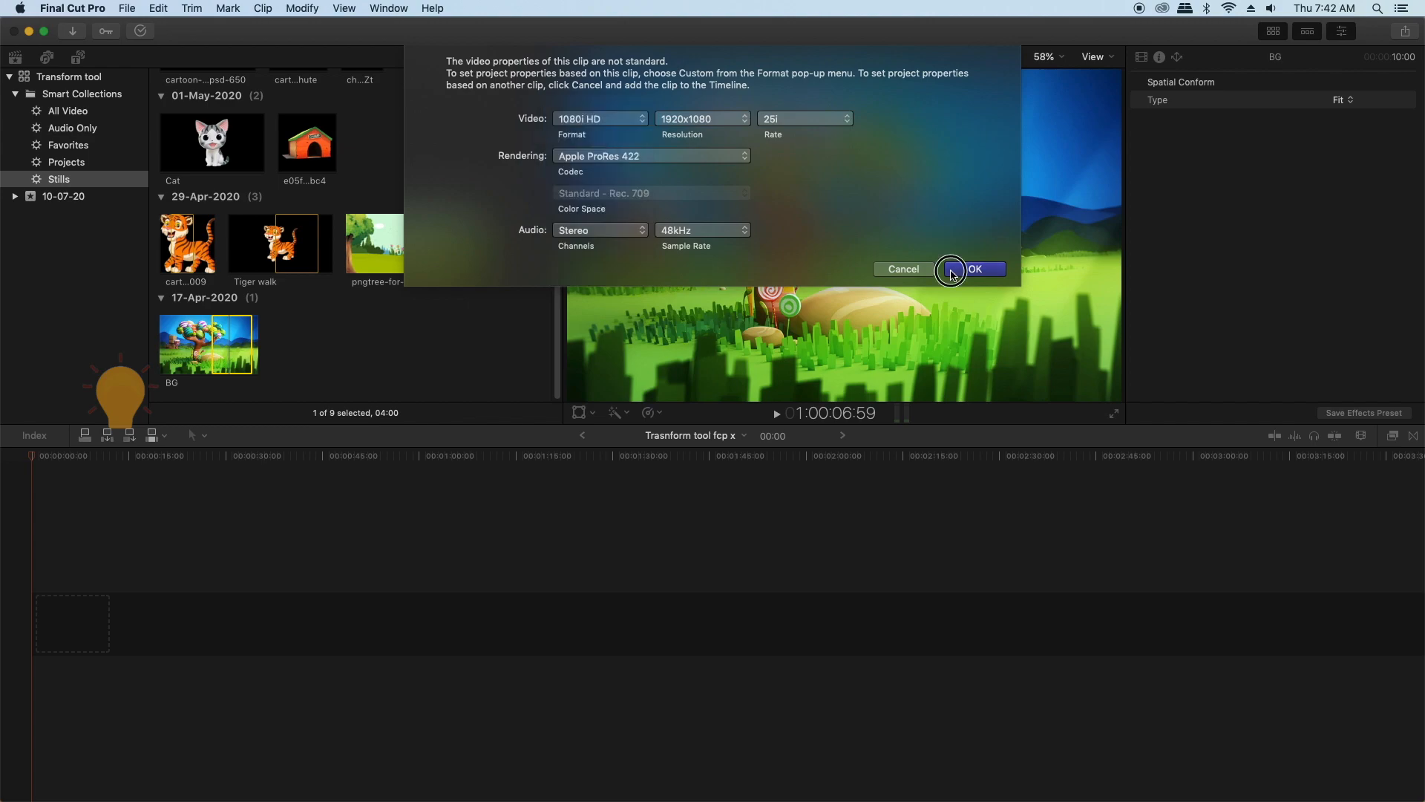
pyautogui.click(974, 268)
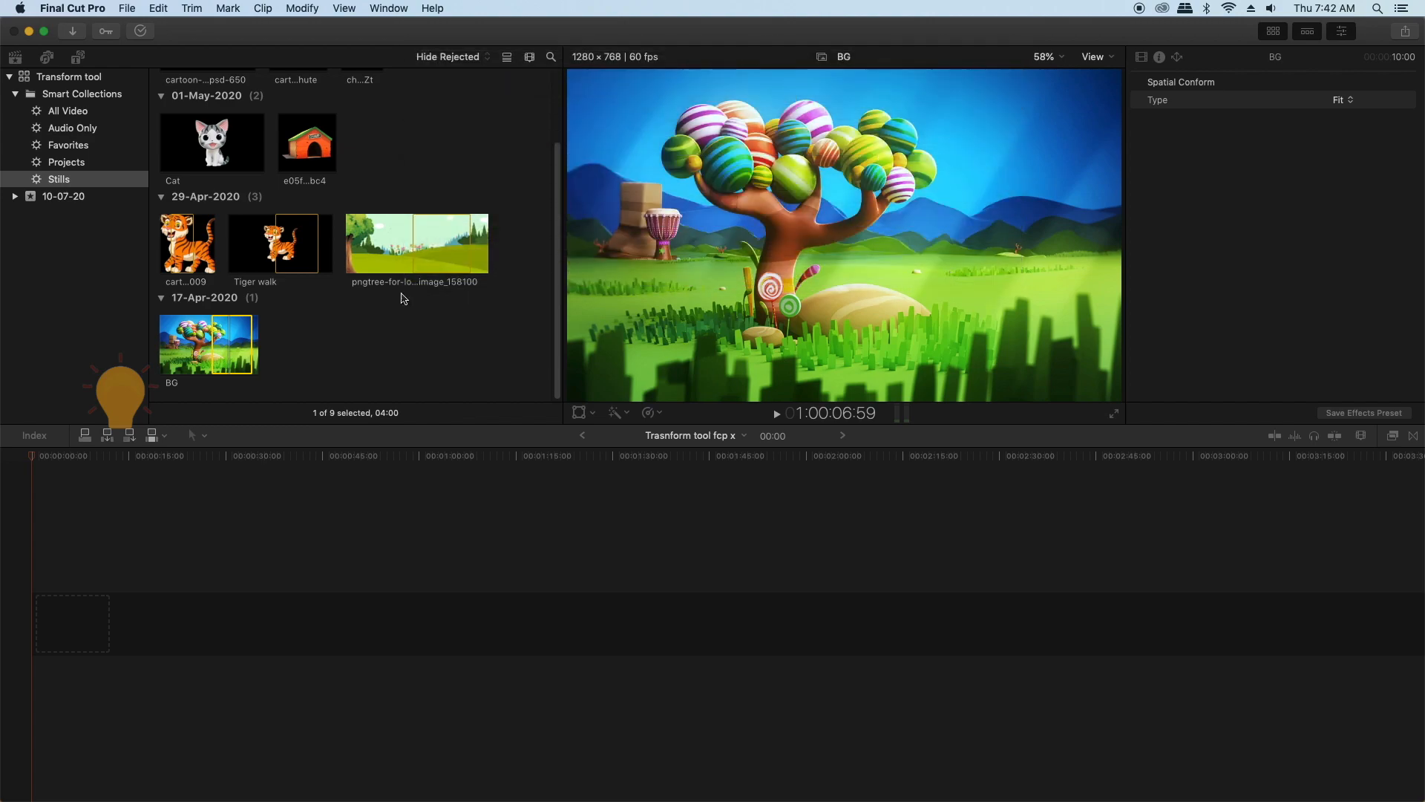
# - Display the BG clip's transform frame and set its Spatial Conform type to Fill
pyautogui.click(33, 455)
pyautogui.click(45, 635)
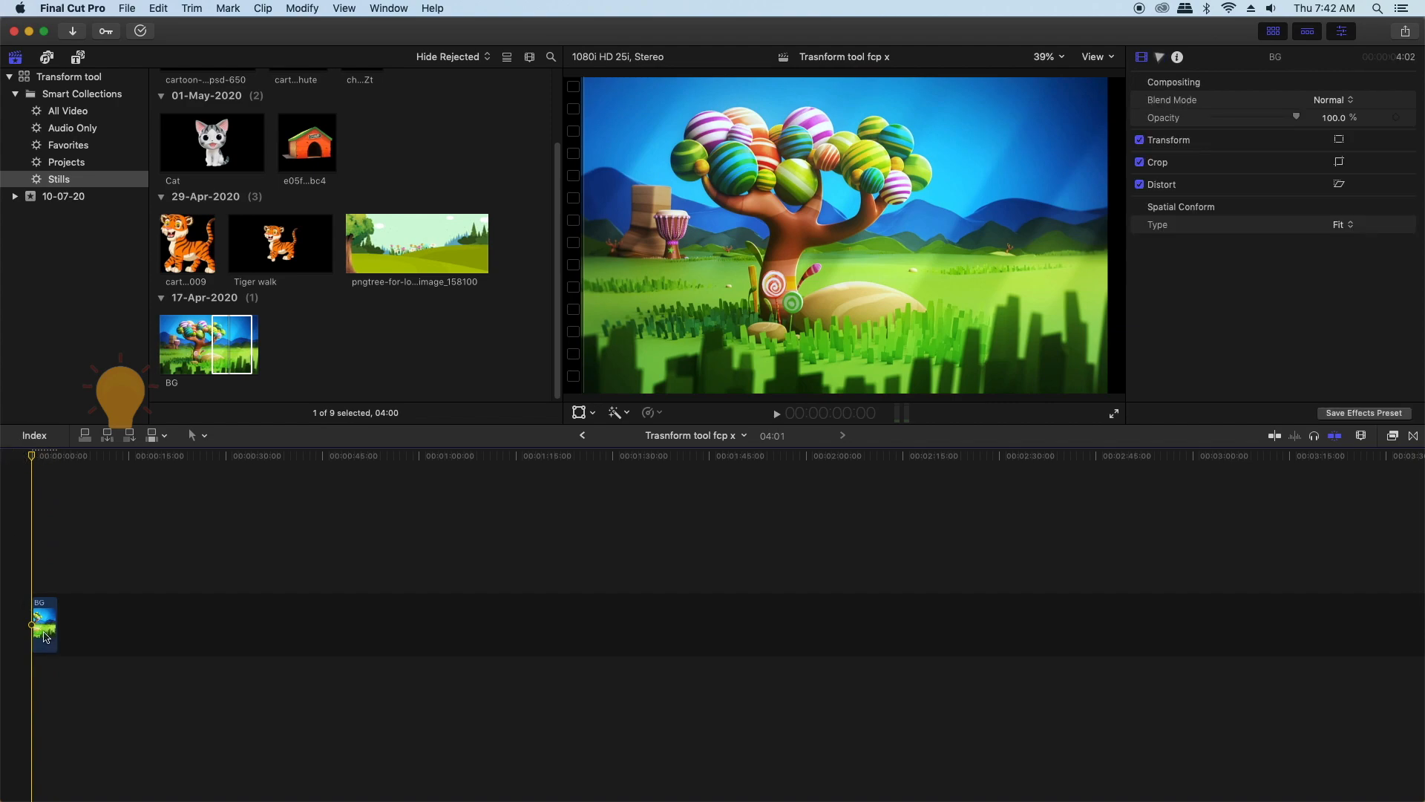
pyautogui.click(44, 637)
pyautogui.click(814, 256)
pyautogui.press('super+minus')
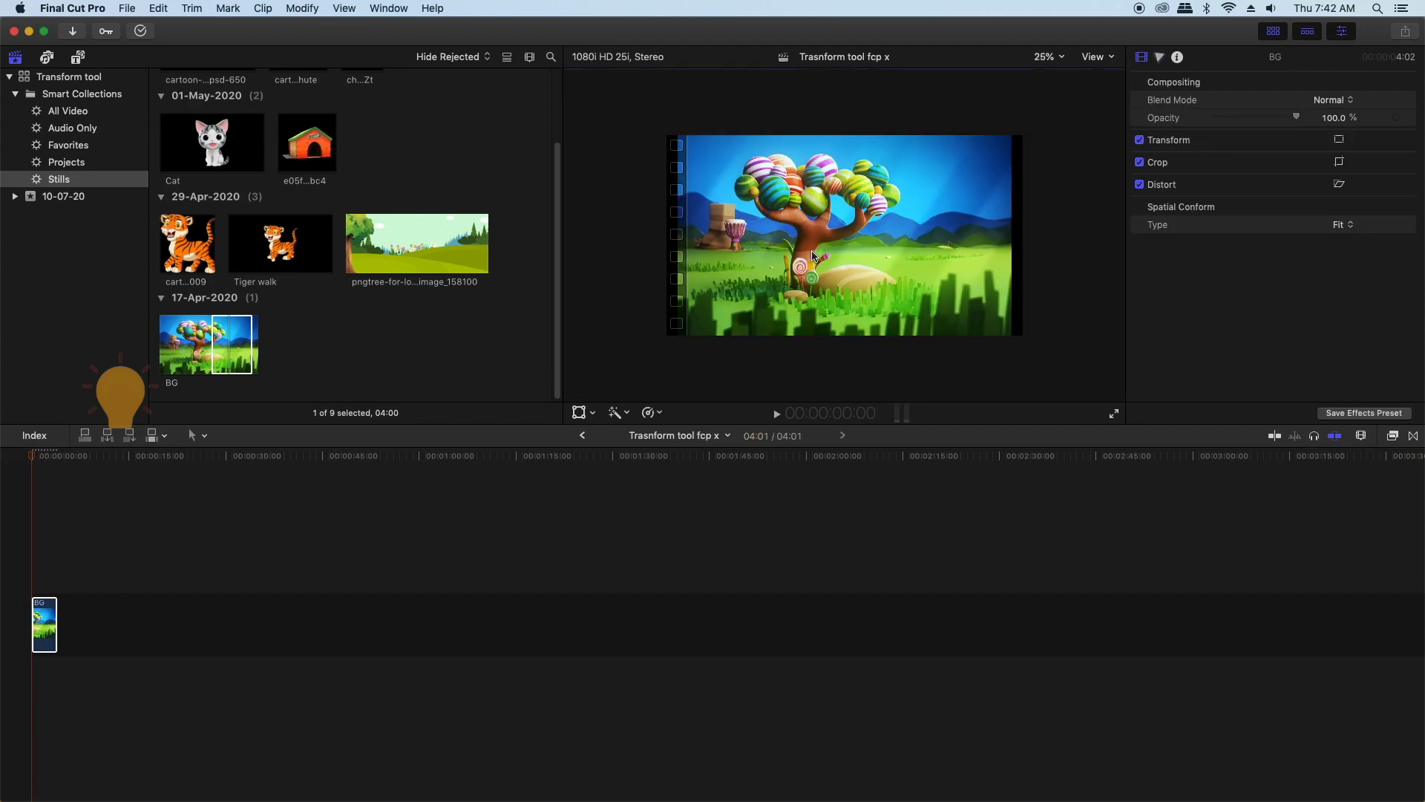
pyautogui.hotkey('shift', 't')
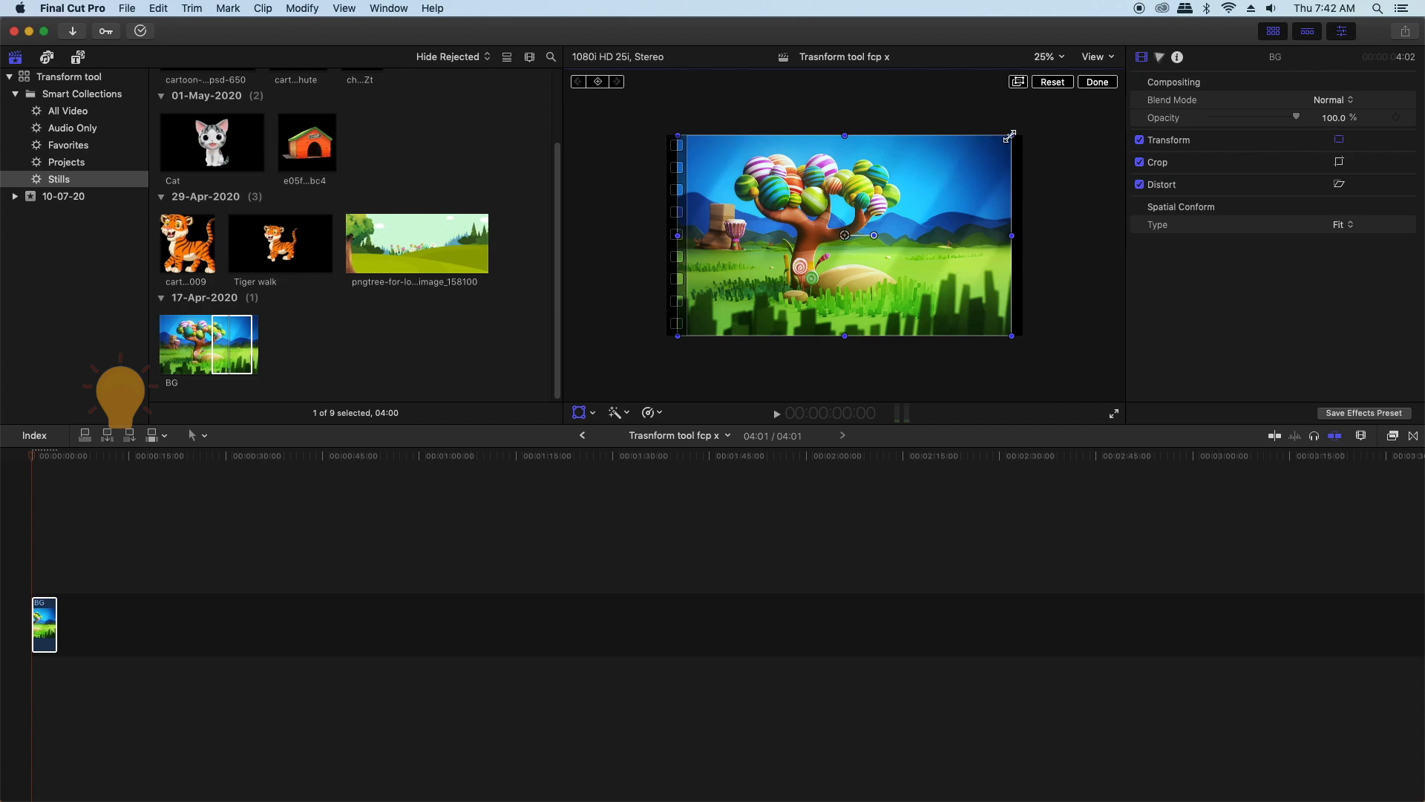
pyautogui.click(1340, 225)
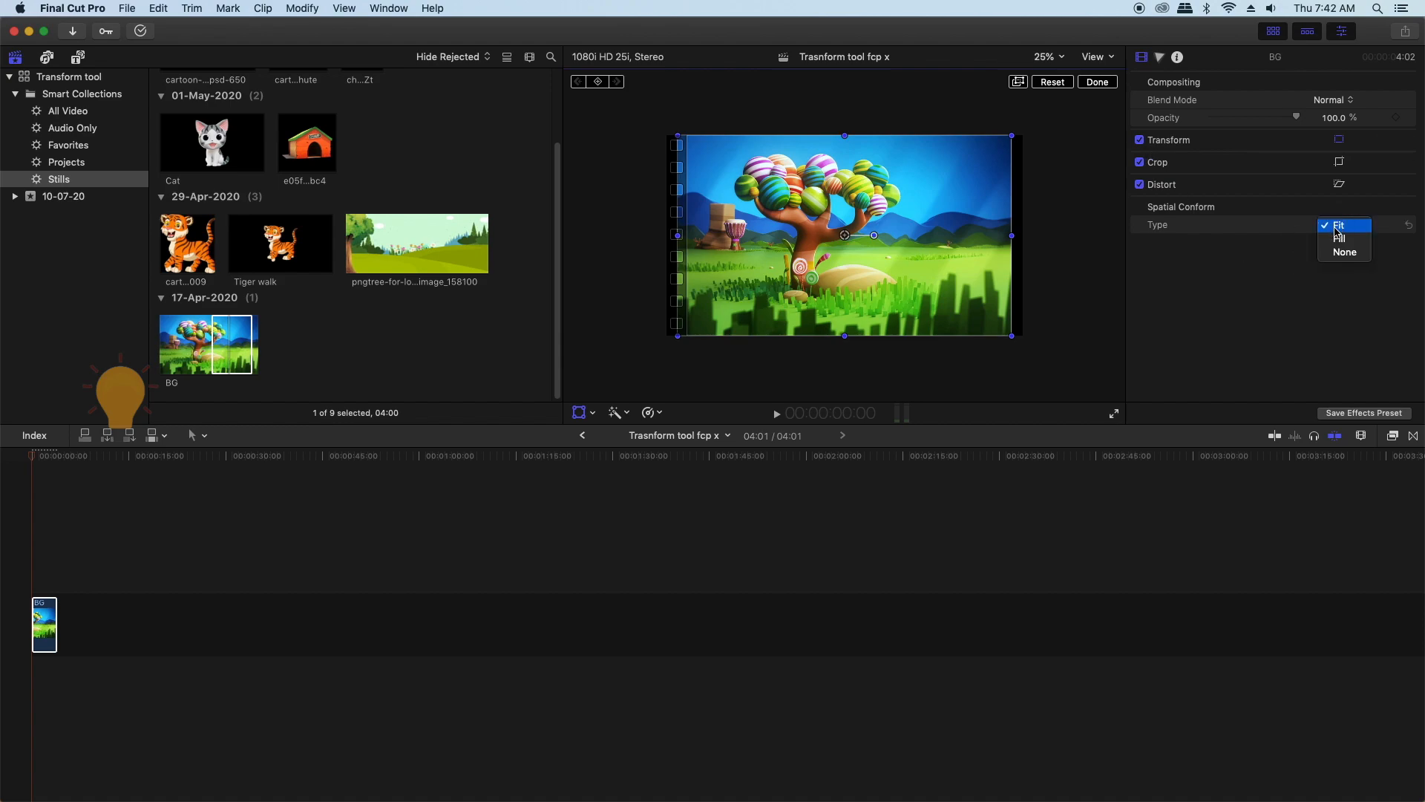
pyautogui.click(1339, 237)
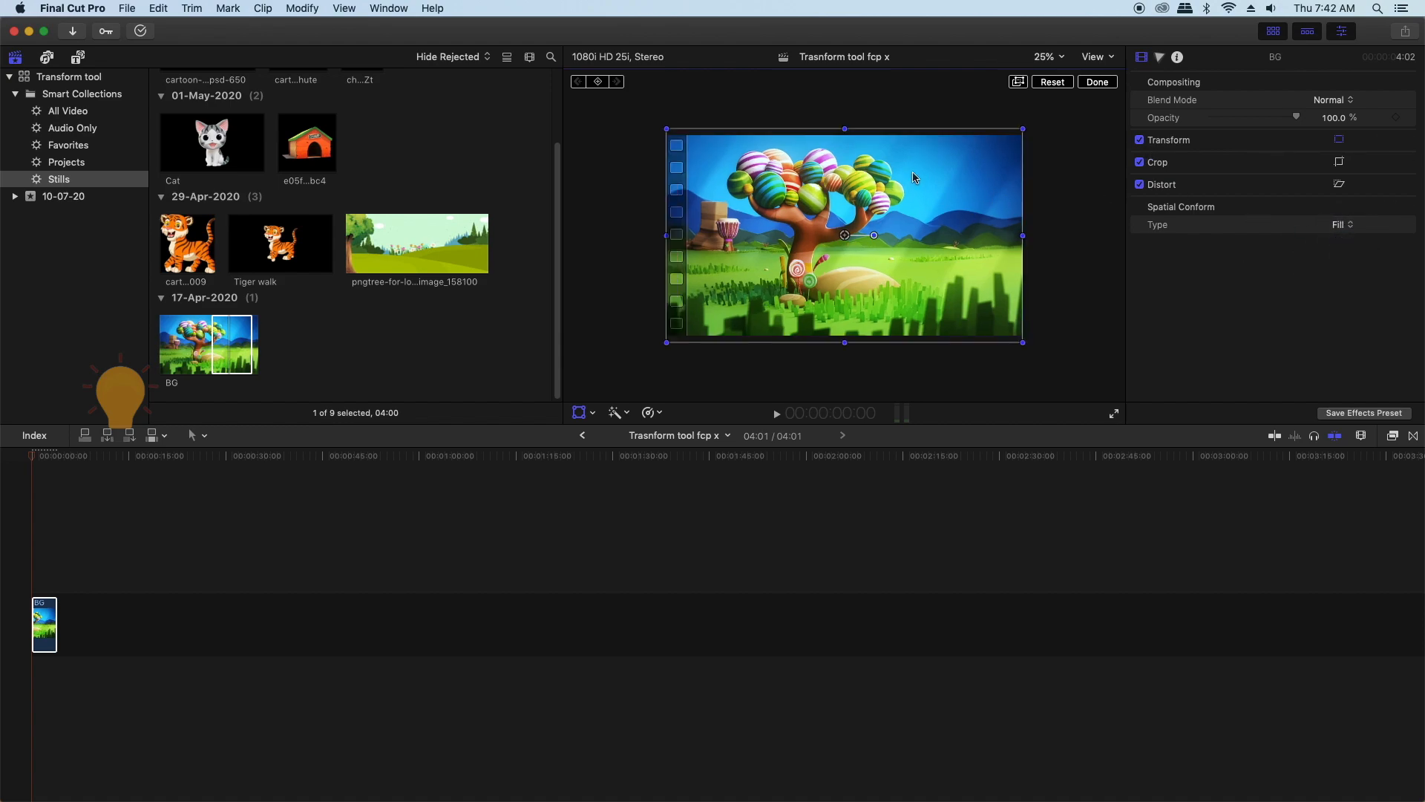
# - Activate the Transform tool for the BG clip and add a transform keyframe at its first frame
pyautogui.click(37, 624)
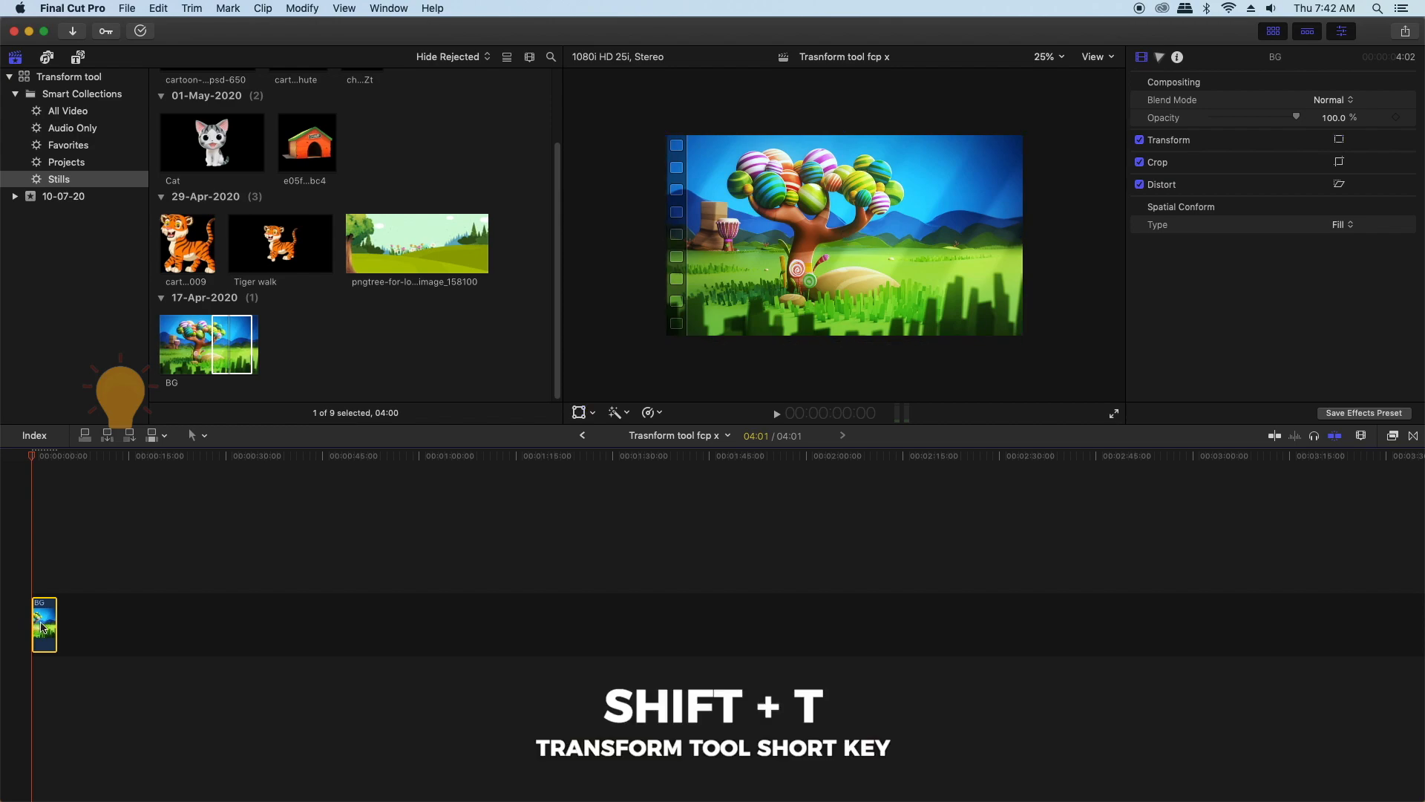
pyautogui.hotkey('shift', 't')
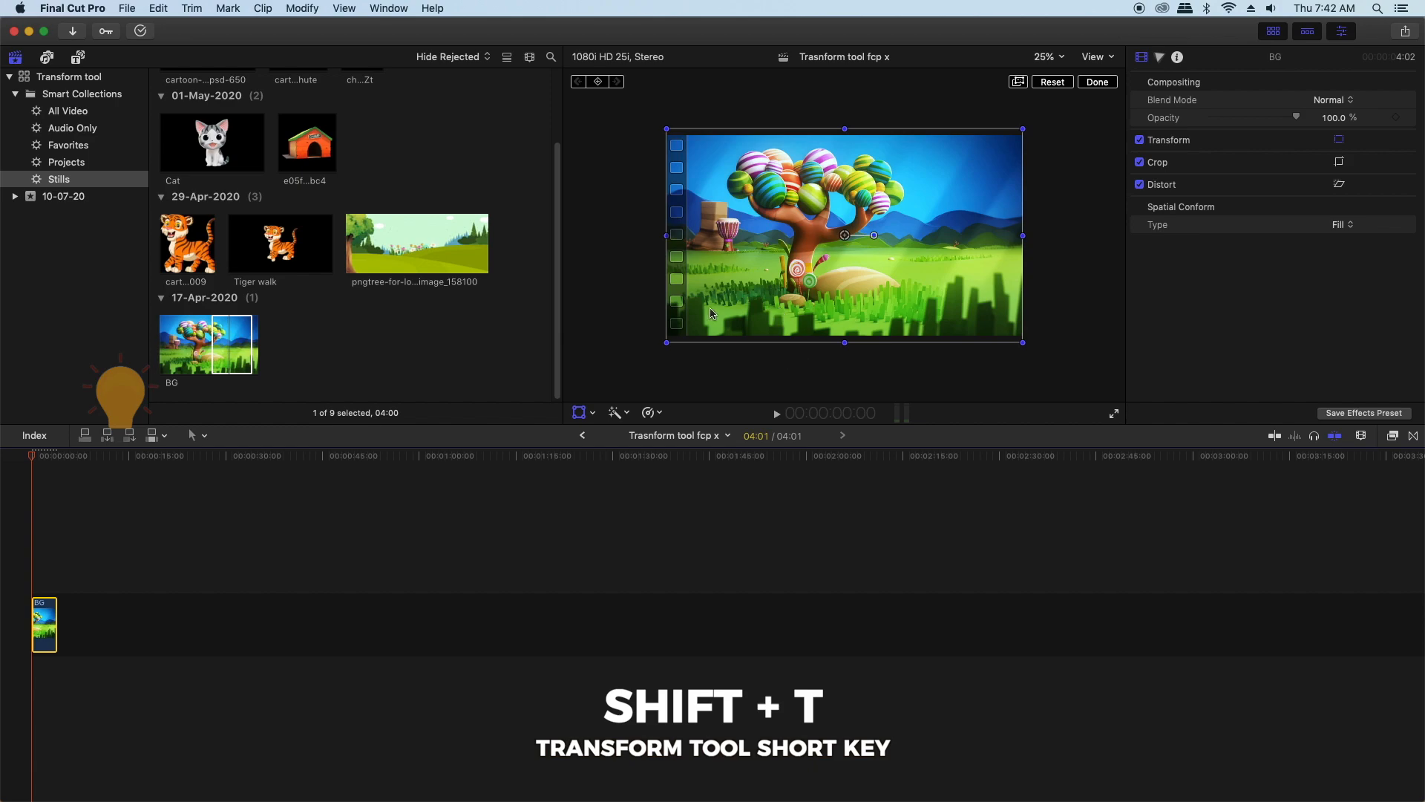
pyautogui.hotkey('shift', 't')
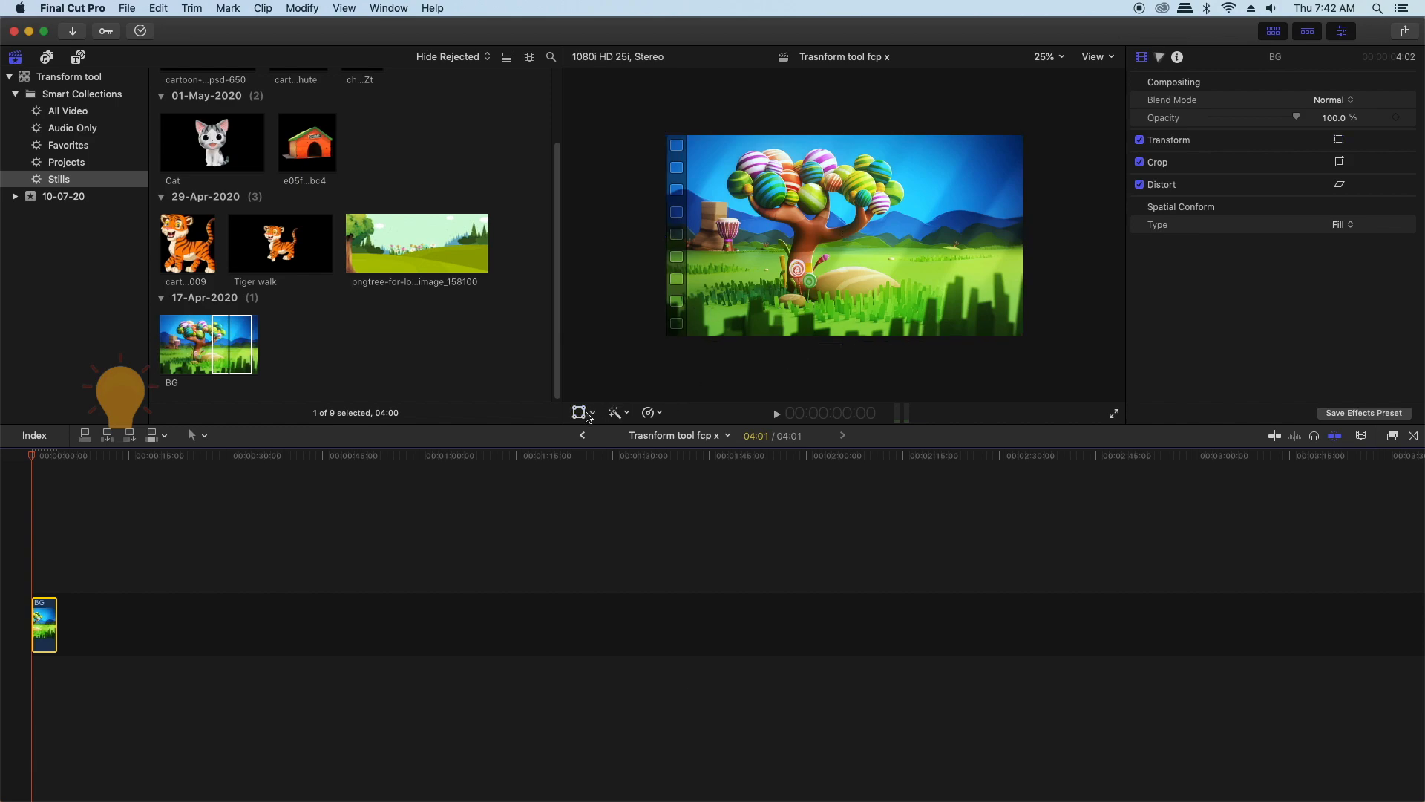
pyautogui.click(581, 414)
pyautogui.click(581, 416)
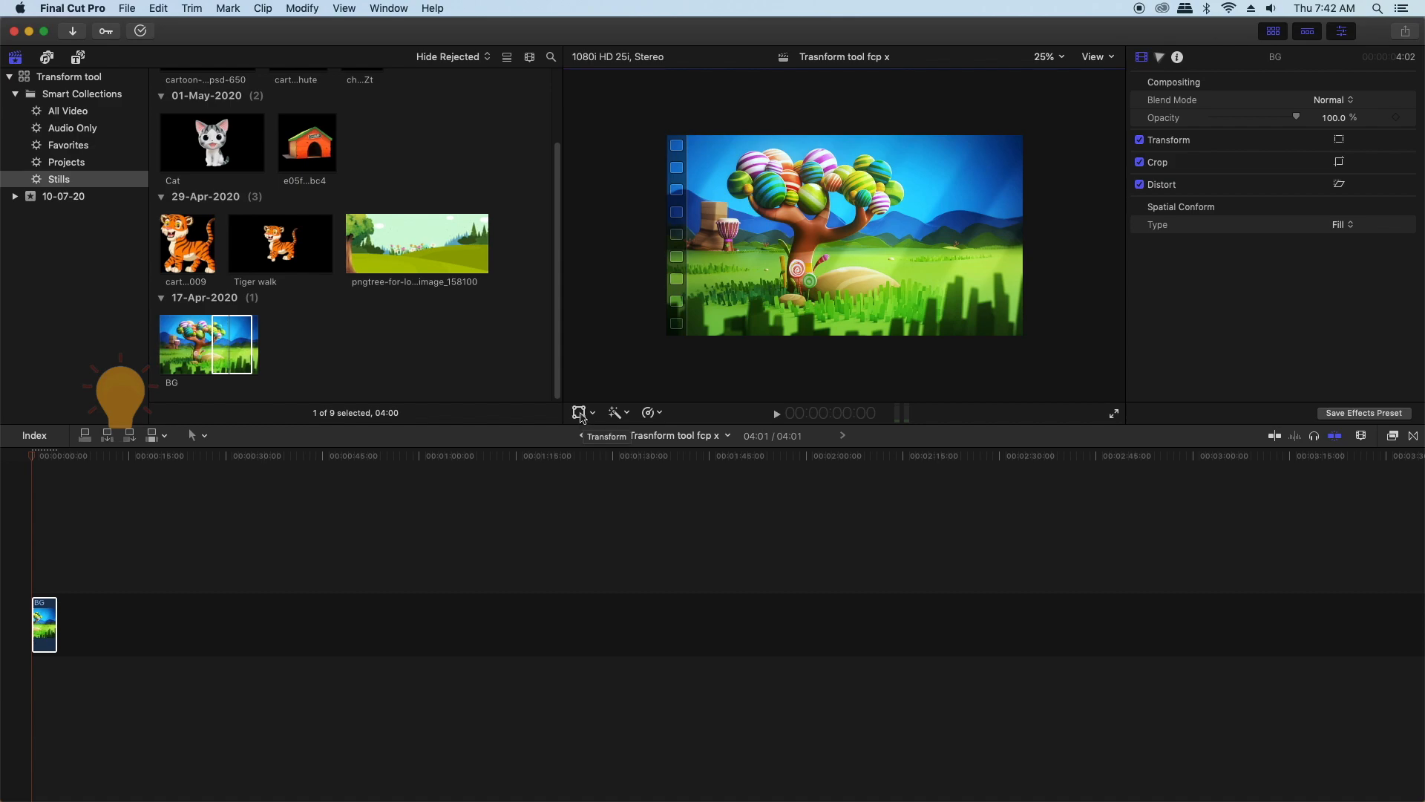
pyautogui.click(581, 414)
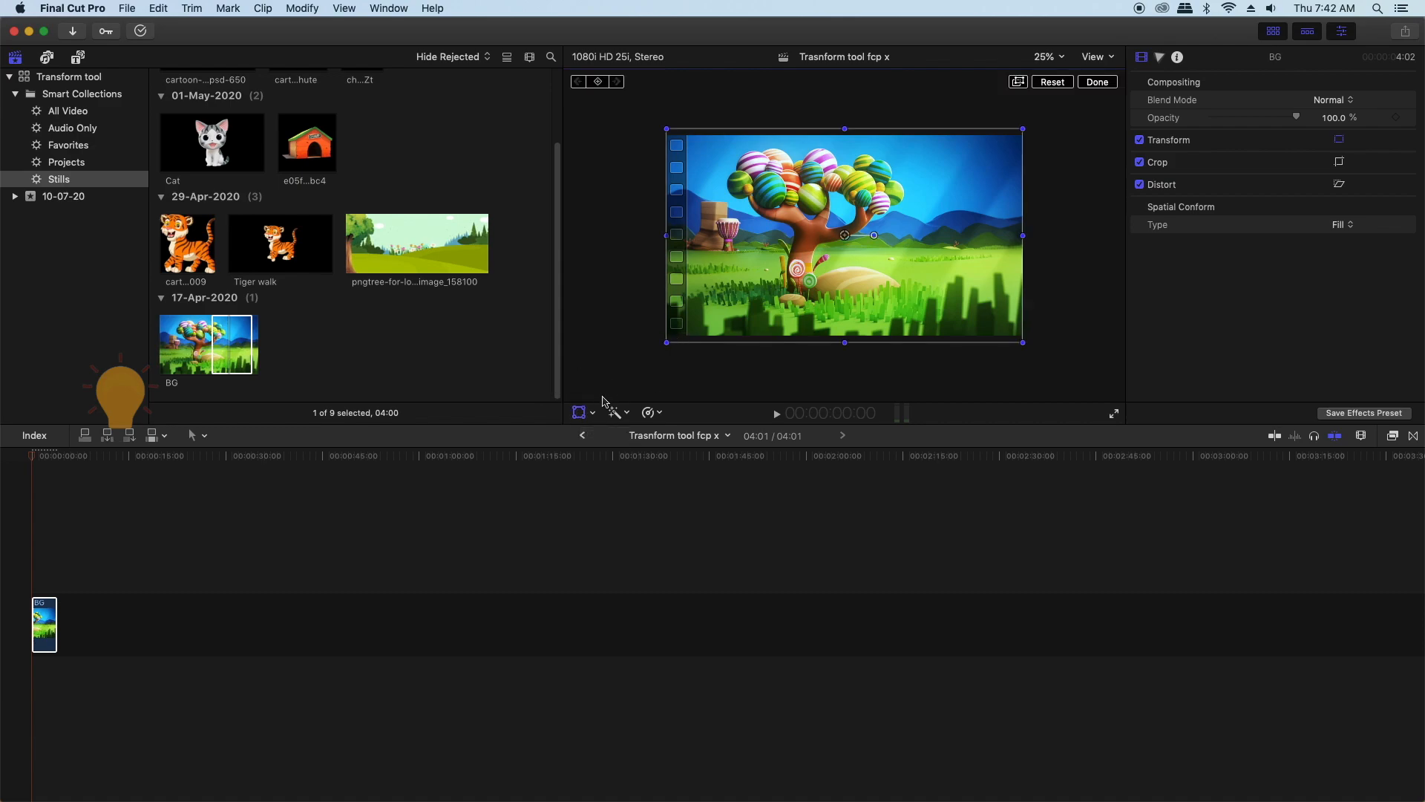
pyautogui.click(596, 81)
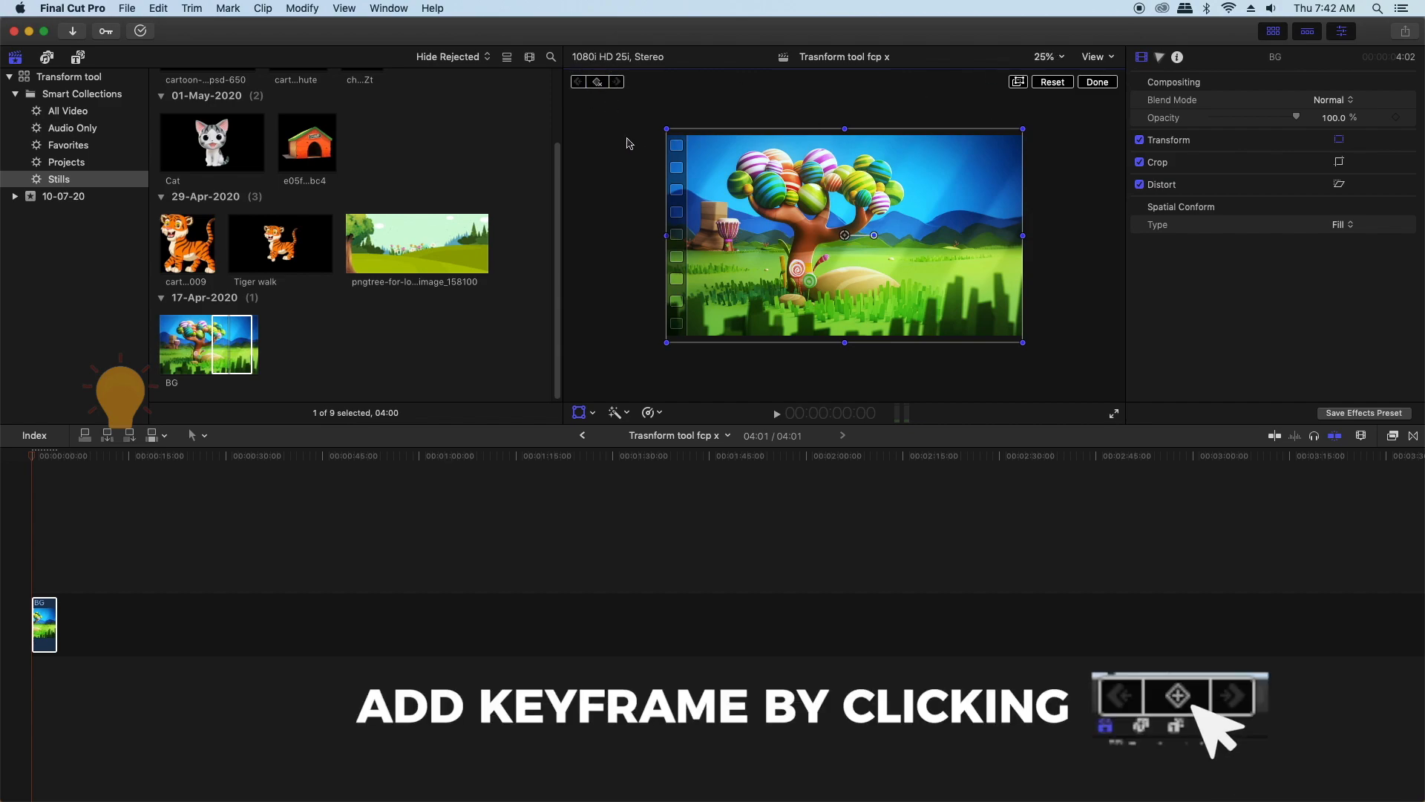
# - Add a second transform keyframe to the BG clip five frames after the first one
pyautogui.press('Right')
pyautogui.press('Right')
pyautogui.press('Right')
pyautogui.press('Right')
pyautogui.press('Right')
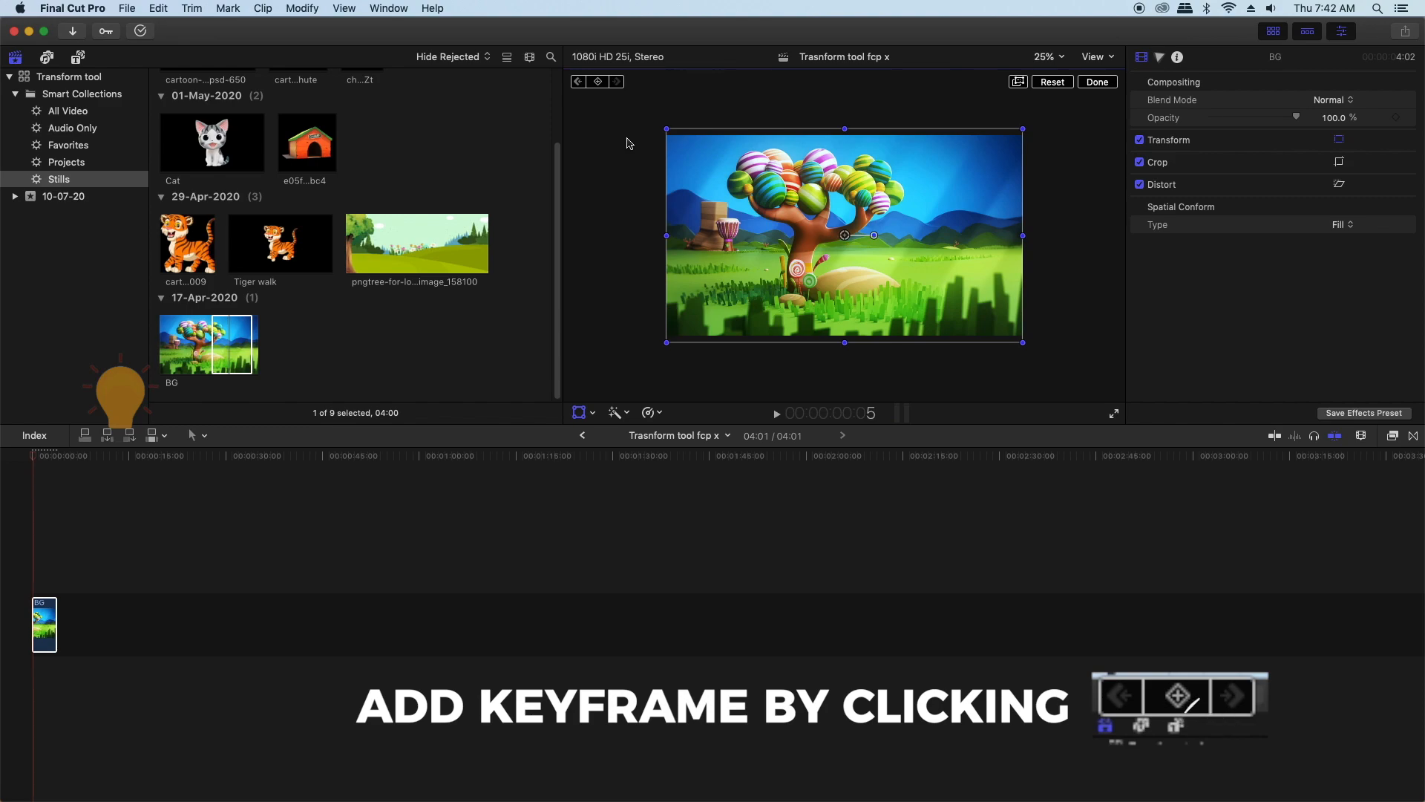
pyautogui.click(605, 85)
# - Return to the first keyframe, enlarge the BG image beyond the video frame and leave the Transform tool
pyautogui.click(578, 81)
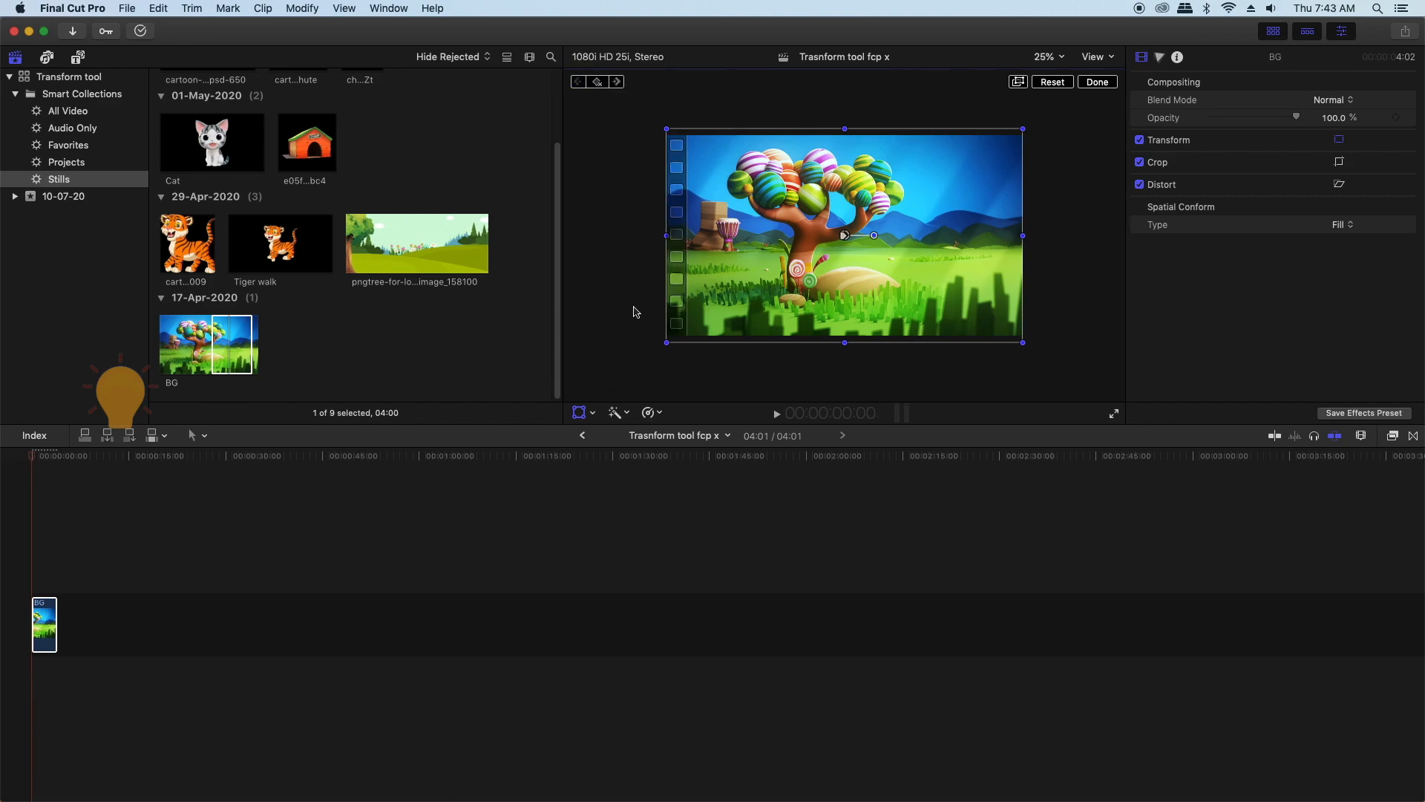
pyautogui.moveTo(666, 341); pyautogui.dragTo(619, 373)
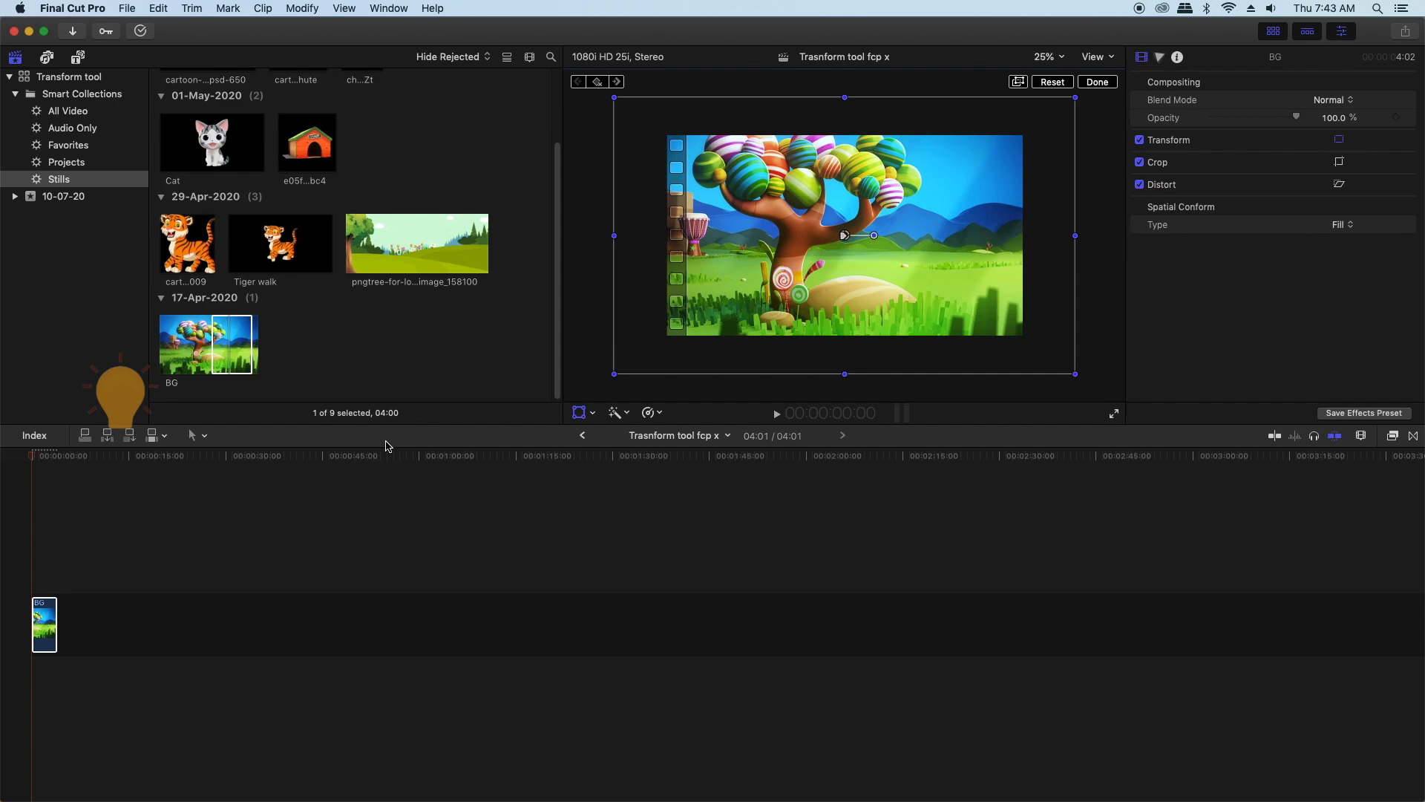
pyautogui.hotkey('shift', 't')
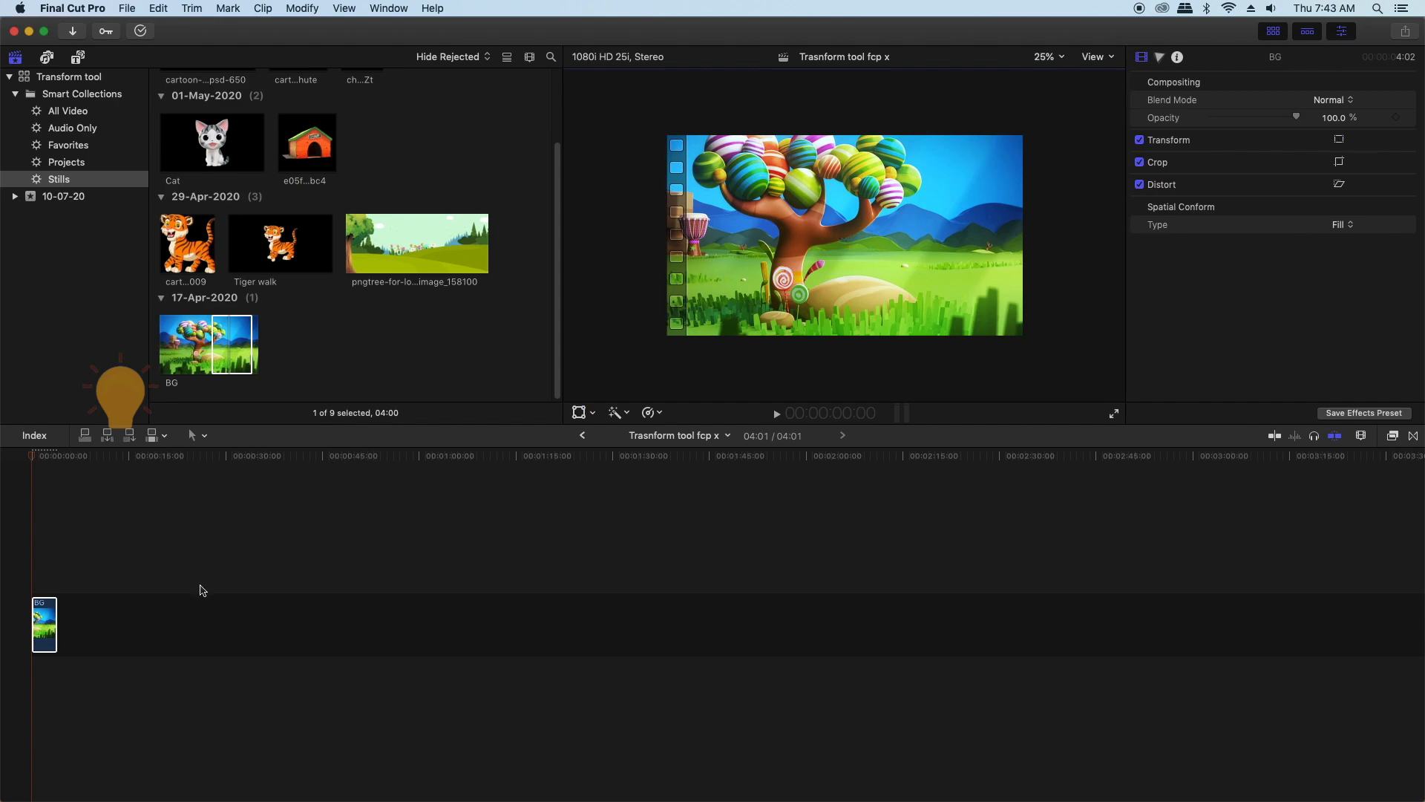
# - Play the opening of the BG clip from the start several times to preview the zoom-out animation
pyautogui.press('space')
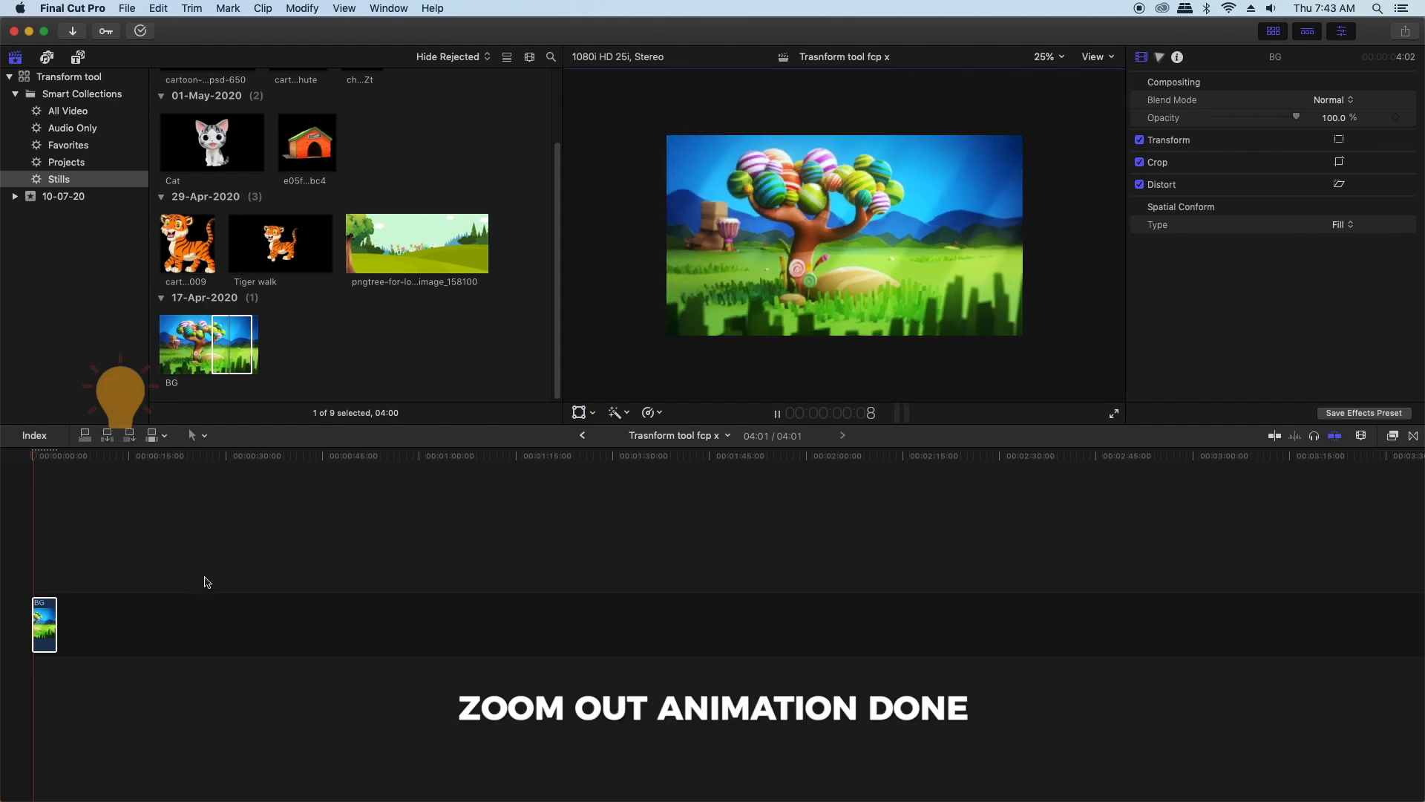
pyautogui.press('space')
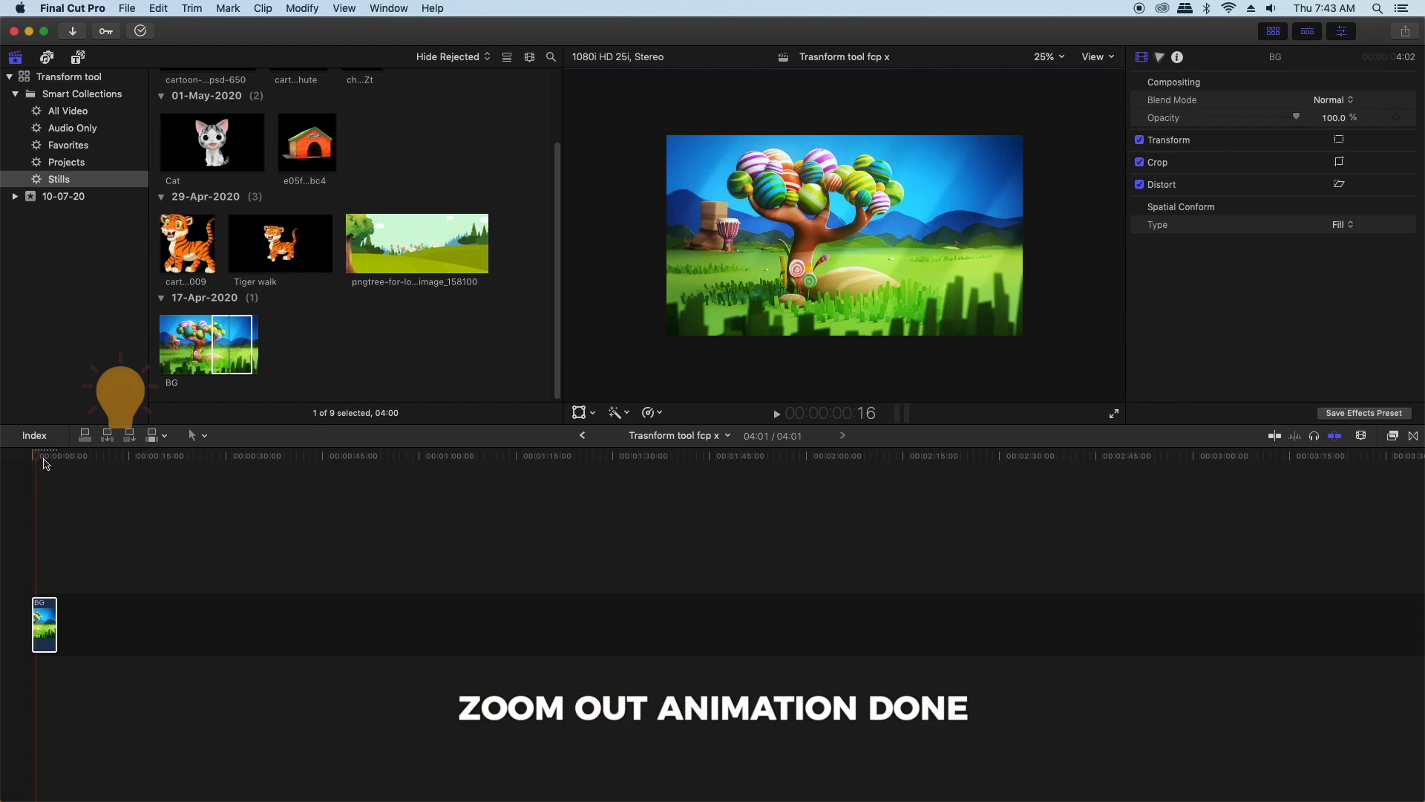
pyautogui.click(34, 456)
pyautogui.press('space')
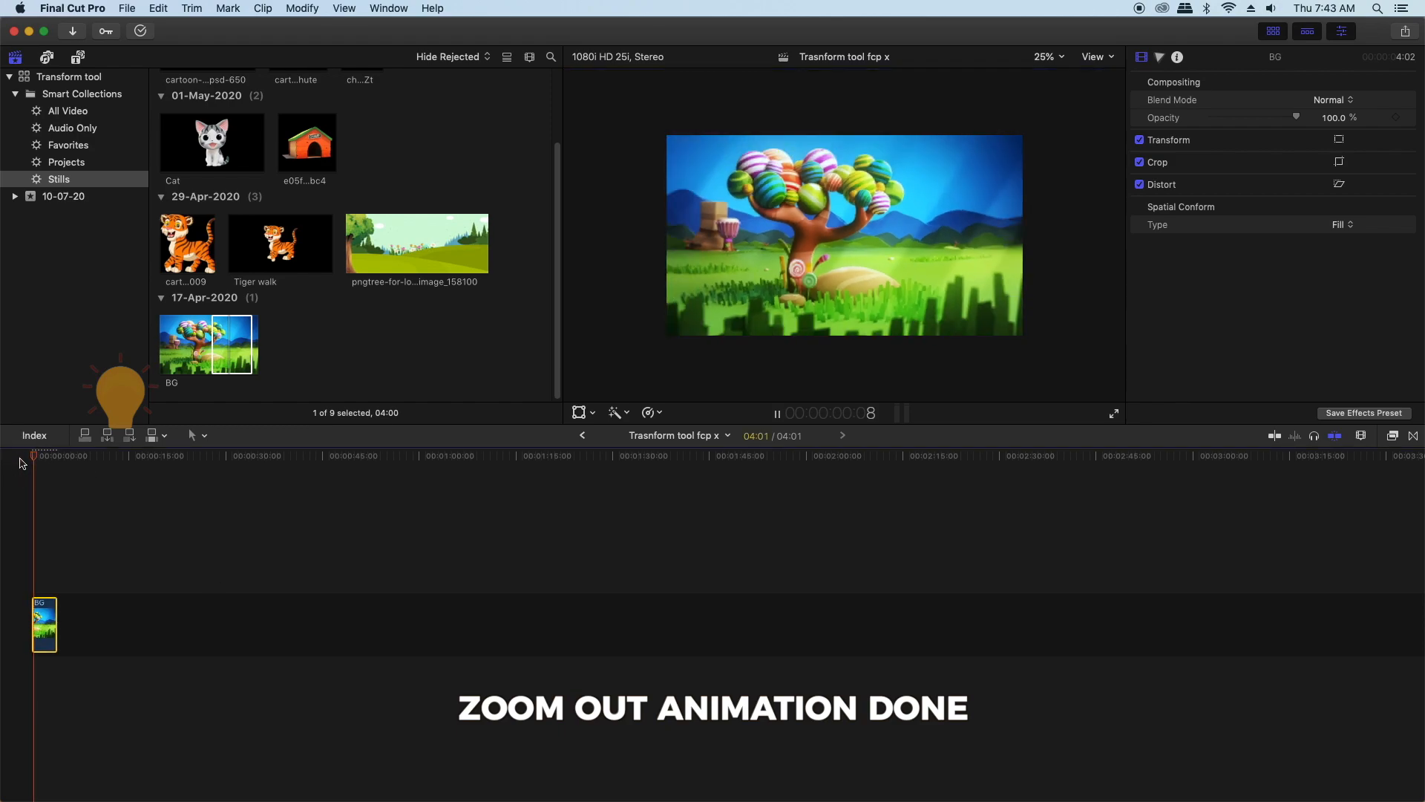
pyautogui.press('space')
pyautogui.click(20, 456)
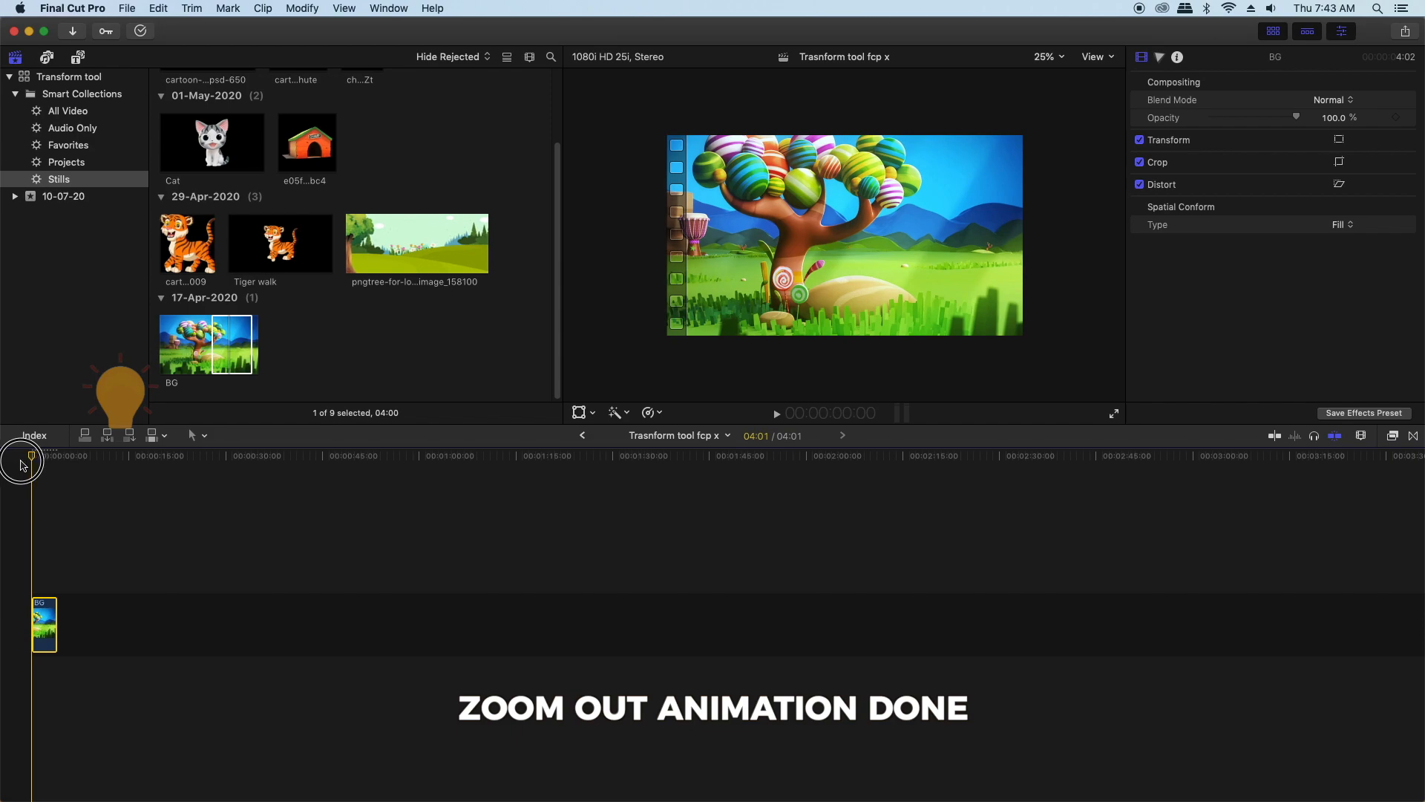
pyautogui.press('space')
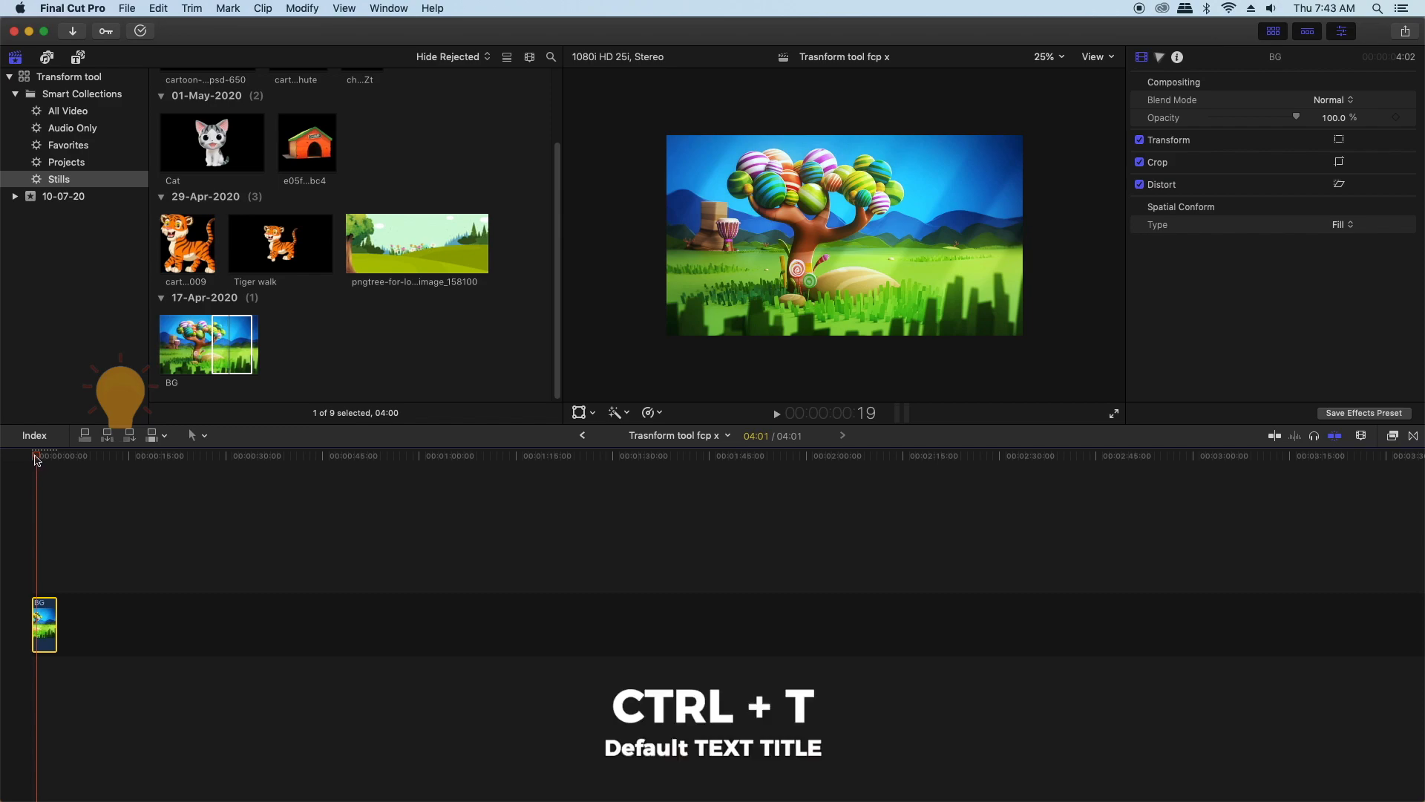
# - Add a default Basic Title above the BG clip at the start of the timeline
pyautogui.click(34, 457)
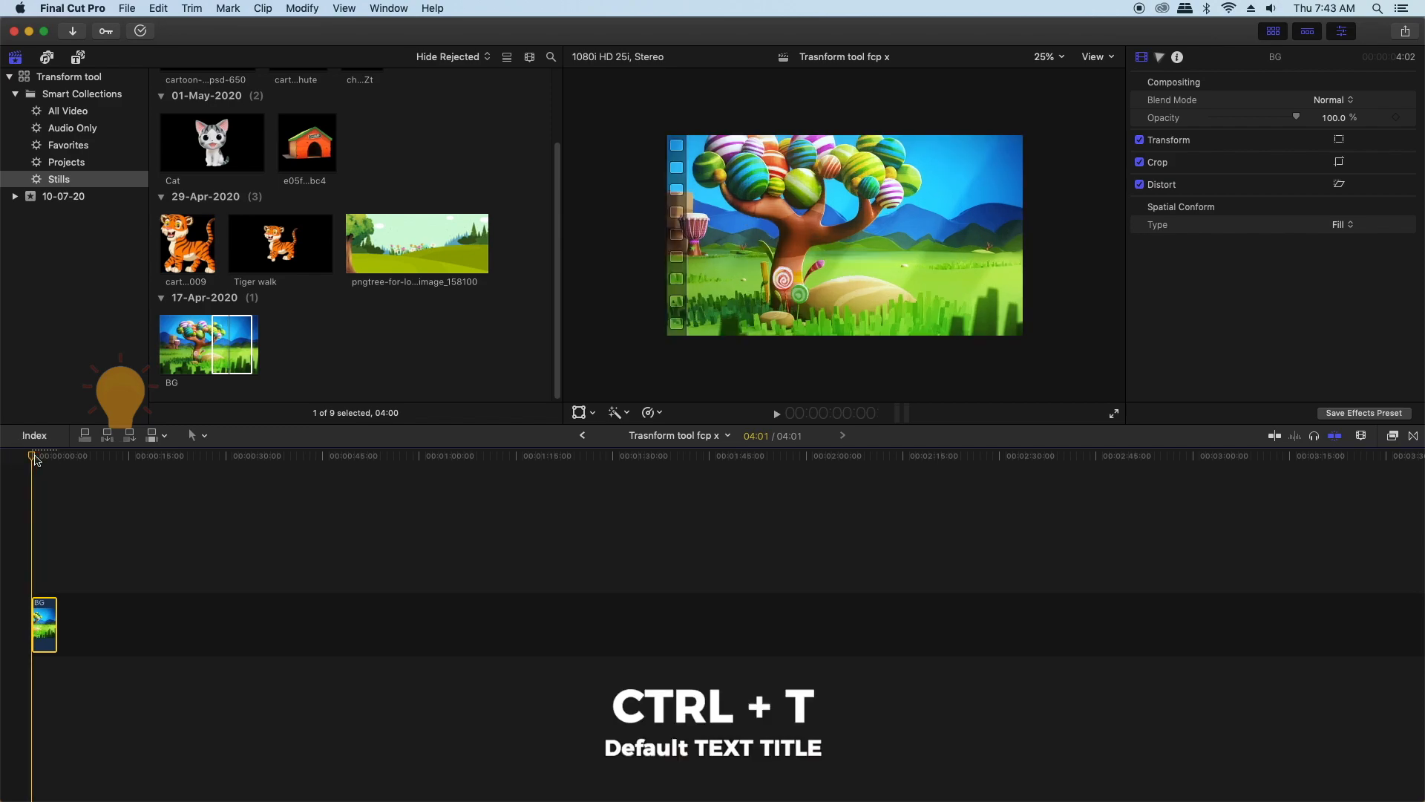
pyautogui.hotkey('ctrl', 't')
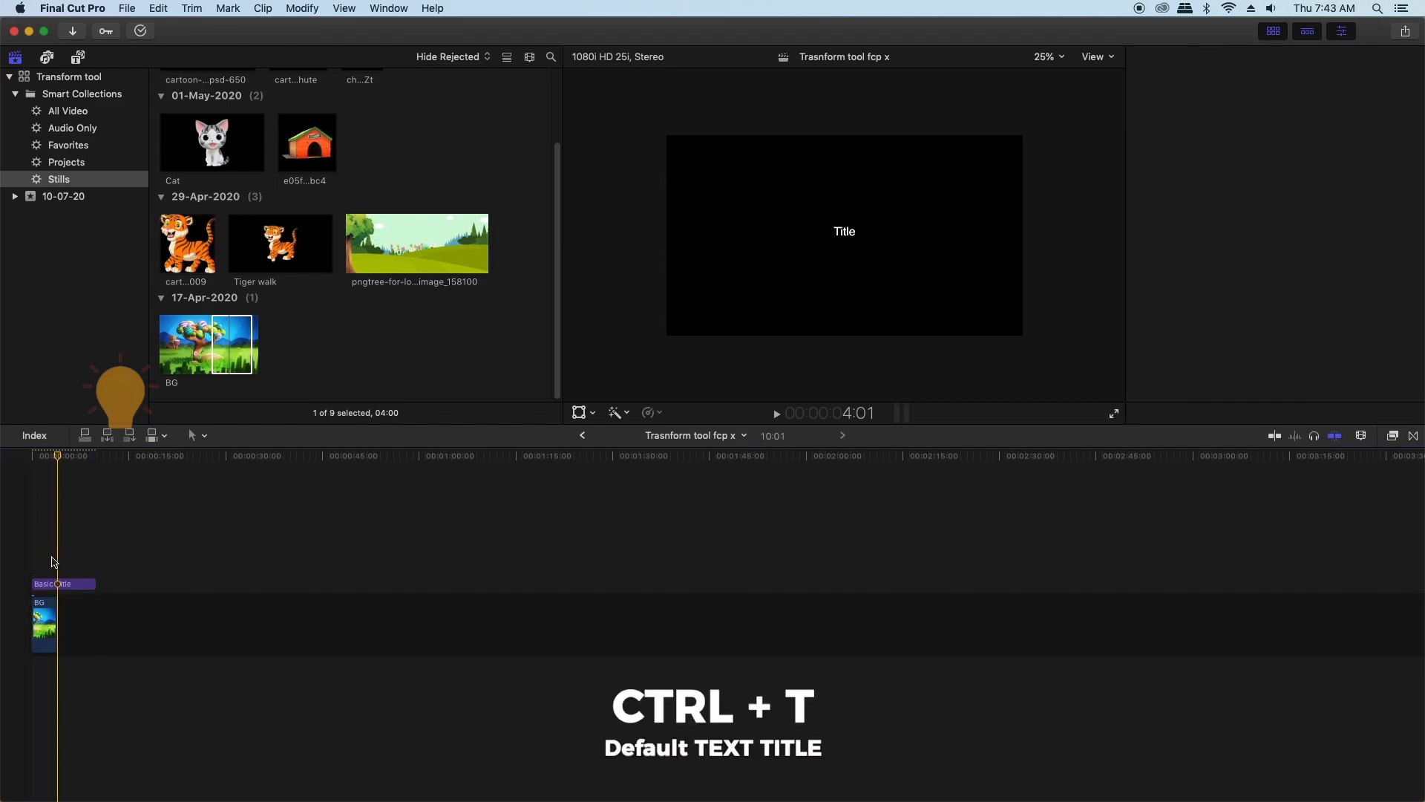
pyautogui.press('super+4')
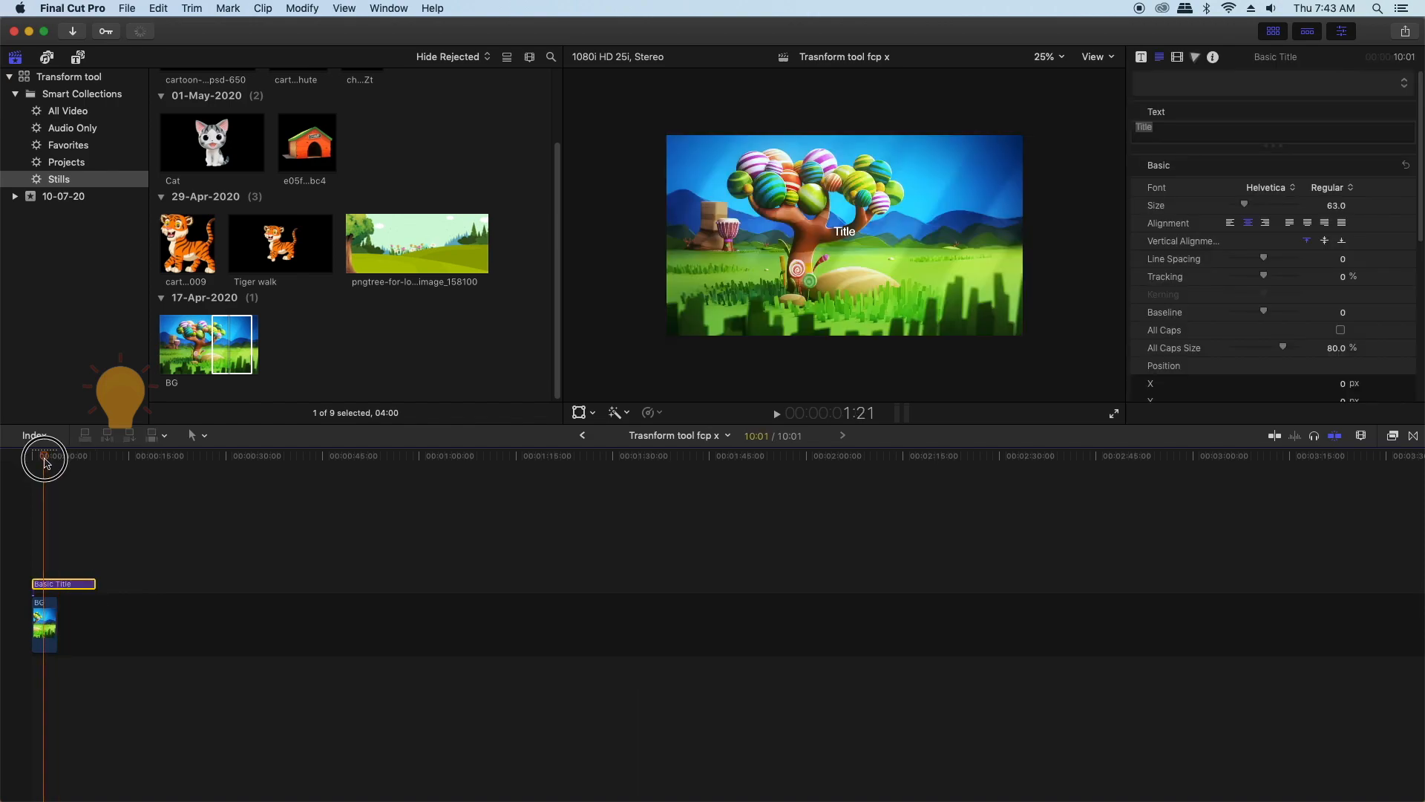
# - Enter "A trip to" and "Jungle" as the title's two lines and apply the Faux 3D style
pyautogui.write('A trip to')
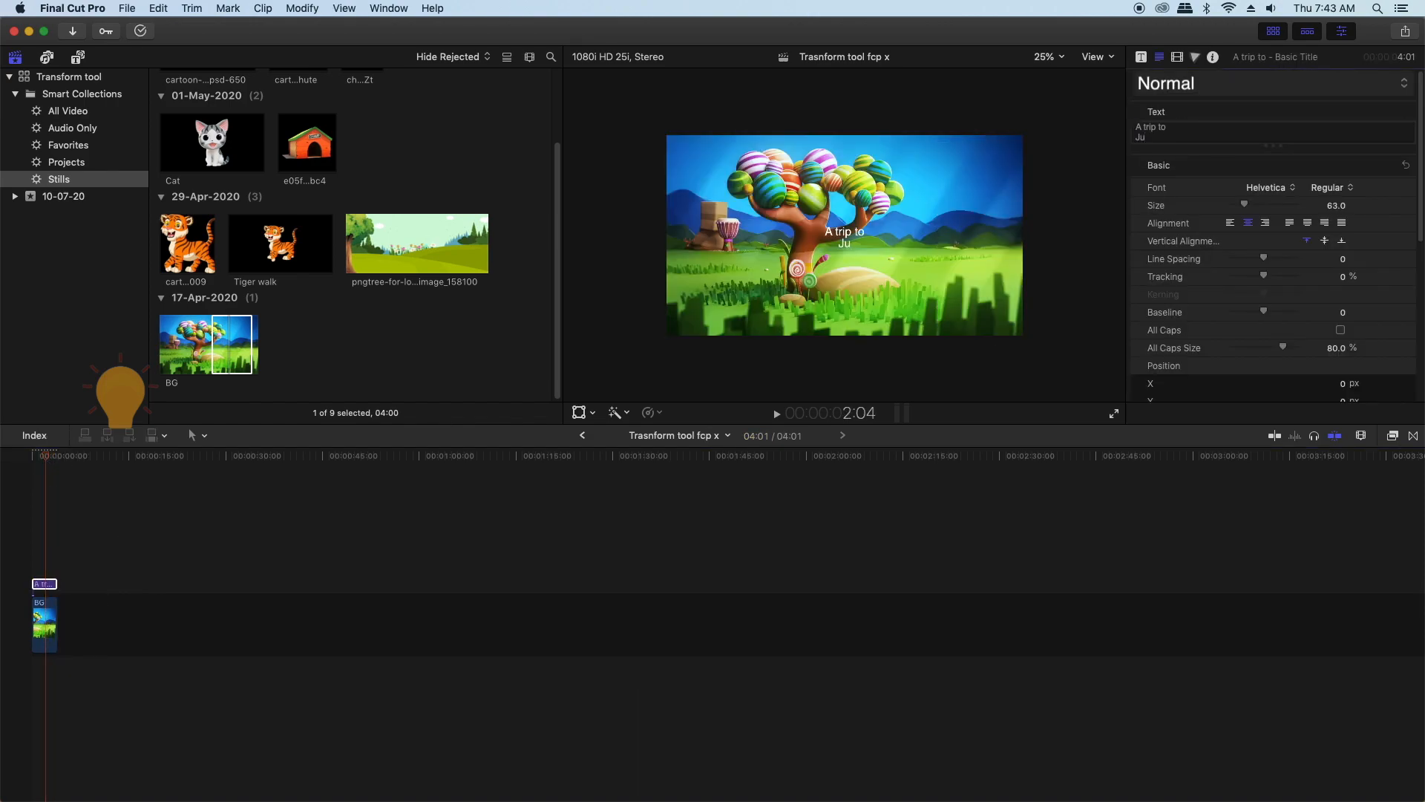
pyautogui.press('Return')
pyautogui.write('Jungle')
pyautogui.click(1191, 84)
pyautogui.moveTo(1199, 130)
pyautogui.click(998, 360)
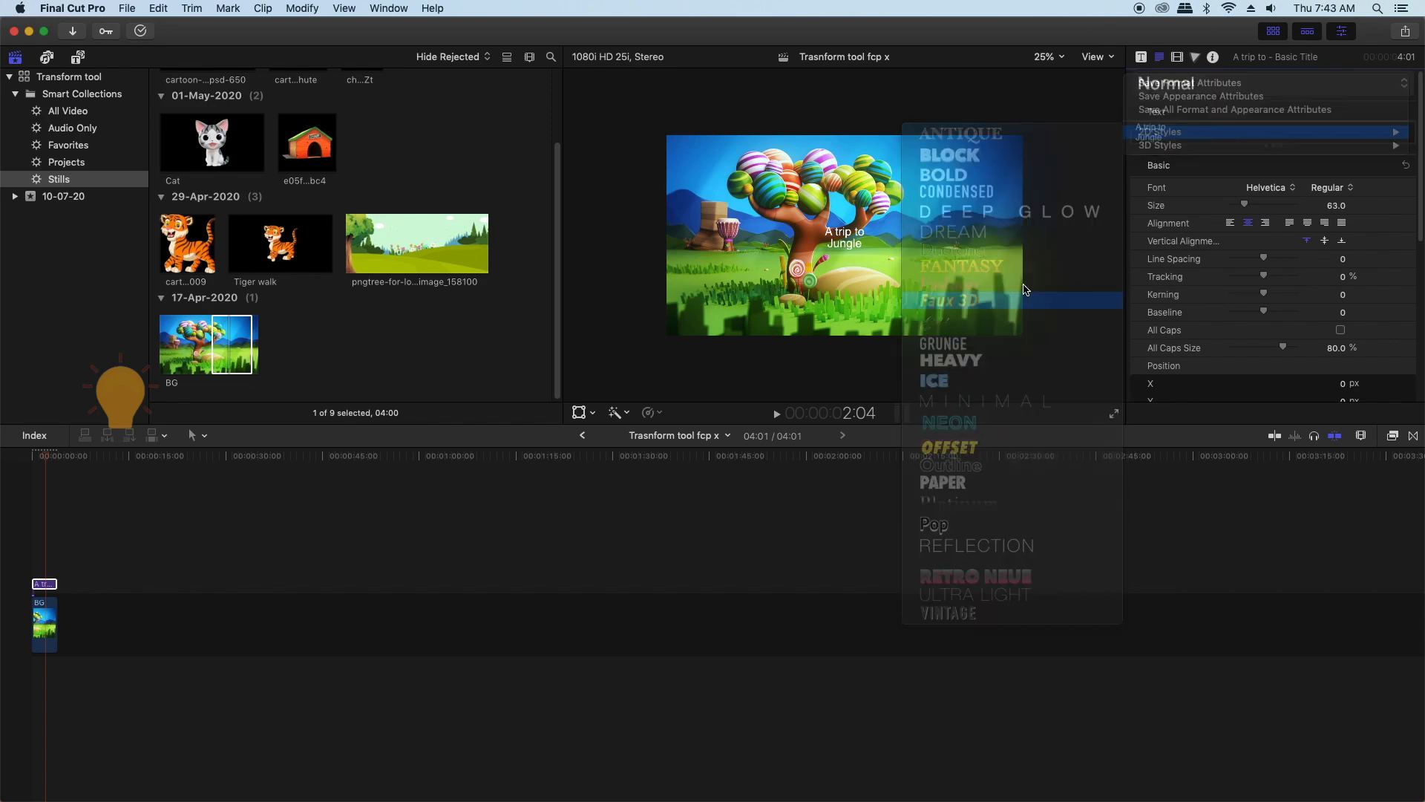
# - Set the "A trip to" line's size to 171 and raise the "Jungle" line with a baseline of 132.3
pyautogui.moveTo(1168, 127); pyautogui.dragTo(1136, 127)
pyautogui.moveTo(1283, 204); pyautogui.dragTo(1271, 203)
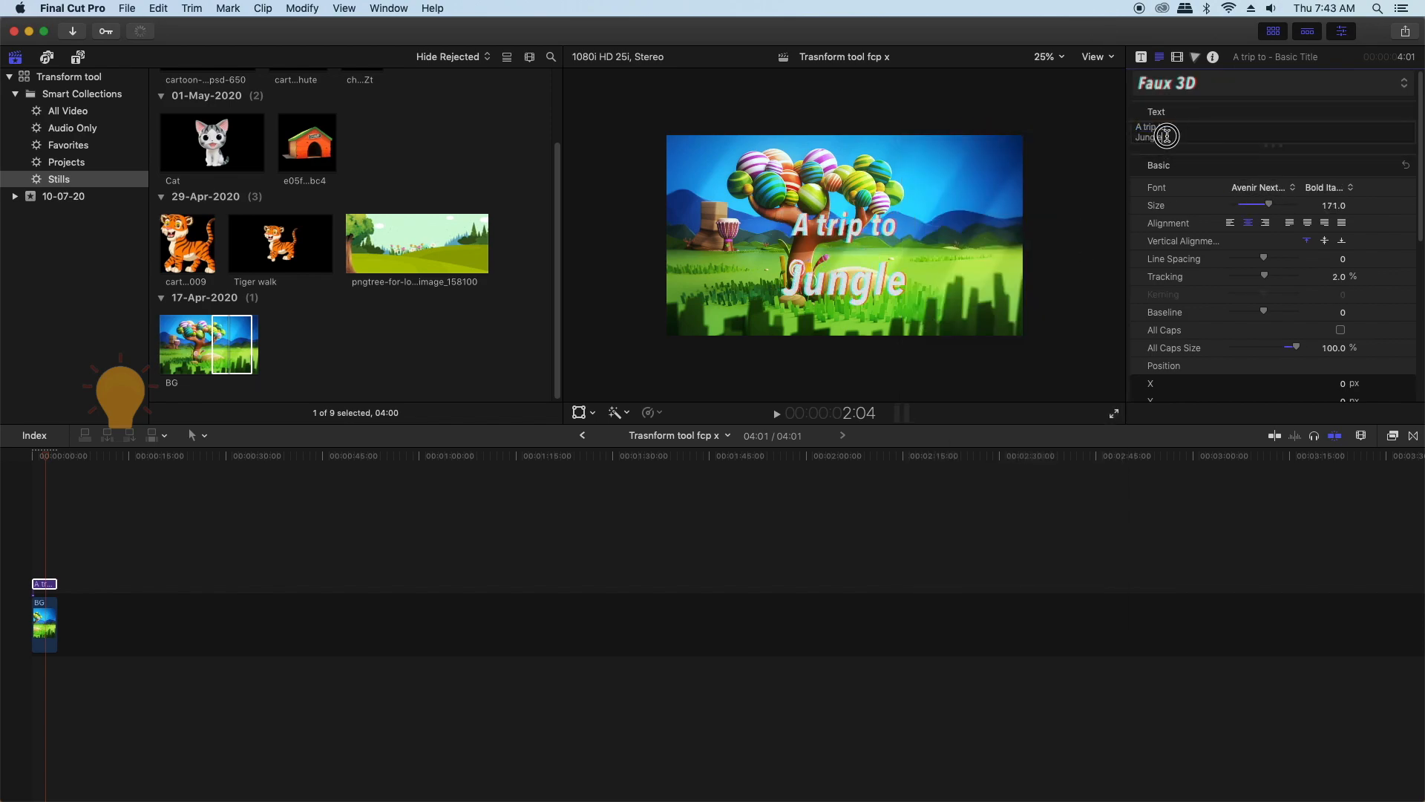
pyautogui.moveTo(1166, 137); pyautogui.dragTo(1136, 137)
pyautogui.write('z')
pyautogui.click(1344, 315)
pyautogui.press('super+z')
pyautogui.moveTo(1344, 315); pyautogui.dragTo(1067, 202)
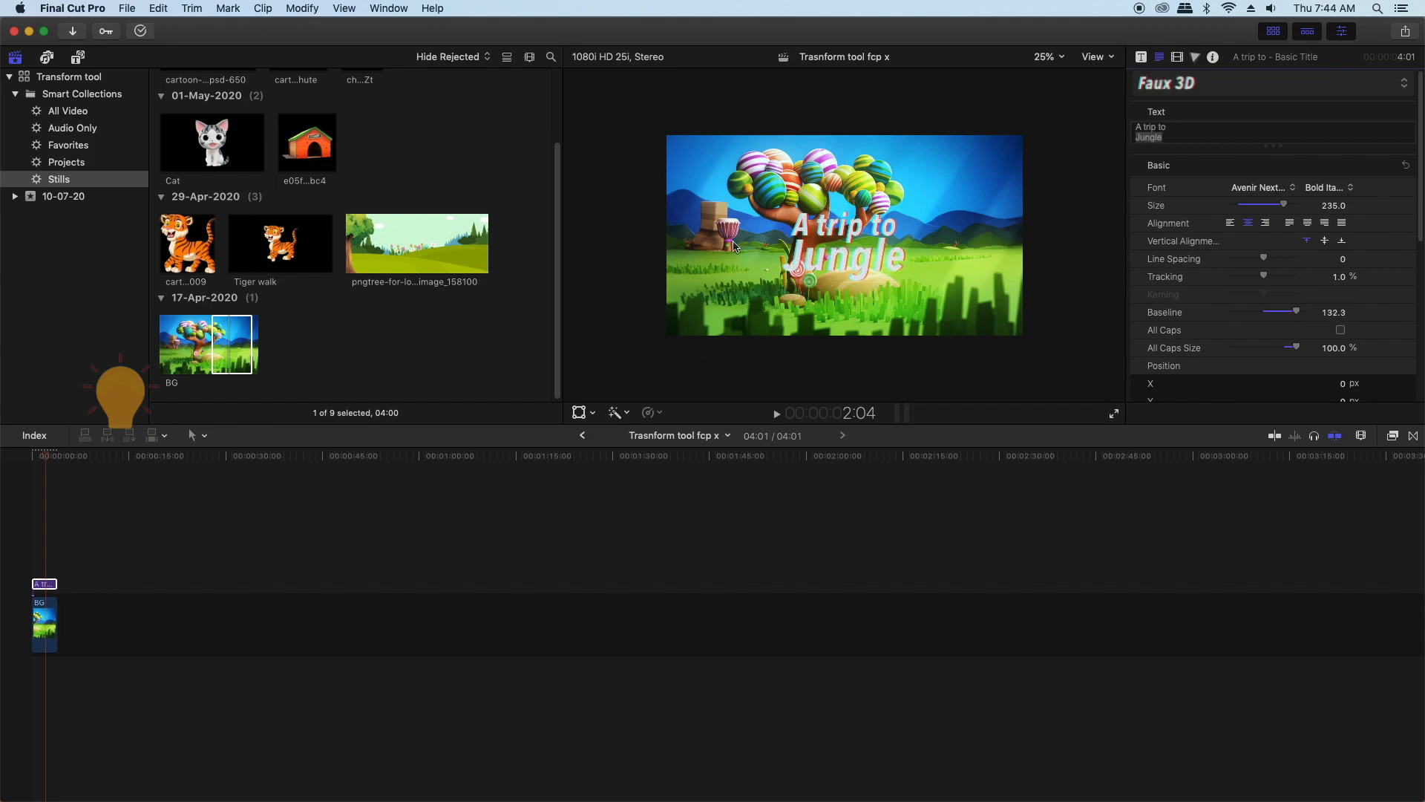
# - Enlarge the title with the Transform tool and have its clip start 15 frames into the timeline
pyautogui.hotkey('shift', 't')
pyautogui.moveTo(1023, 135); pyautogui.dragTo(1071, 104)
pyautogui.hotkey('shift', 'z')
pyautogui.click(254, 583)
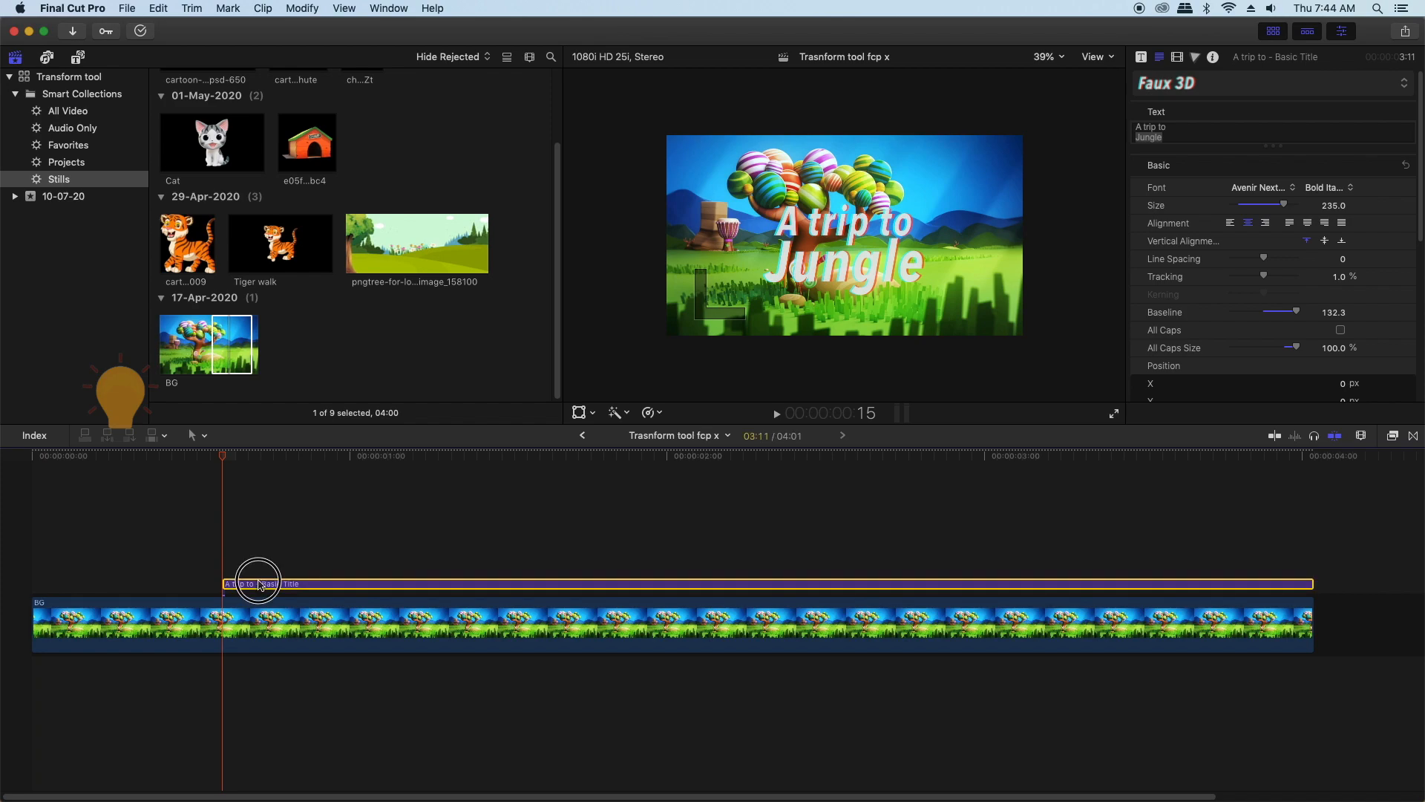
# - Keyframe the title's transform so it grows from small at its clip start to full size seven frames further on
pyautogui.hotkey('shift', 't')
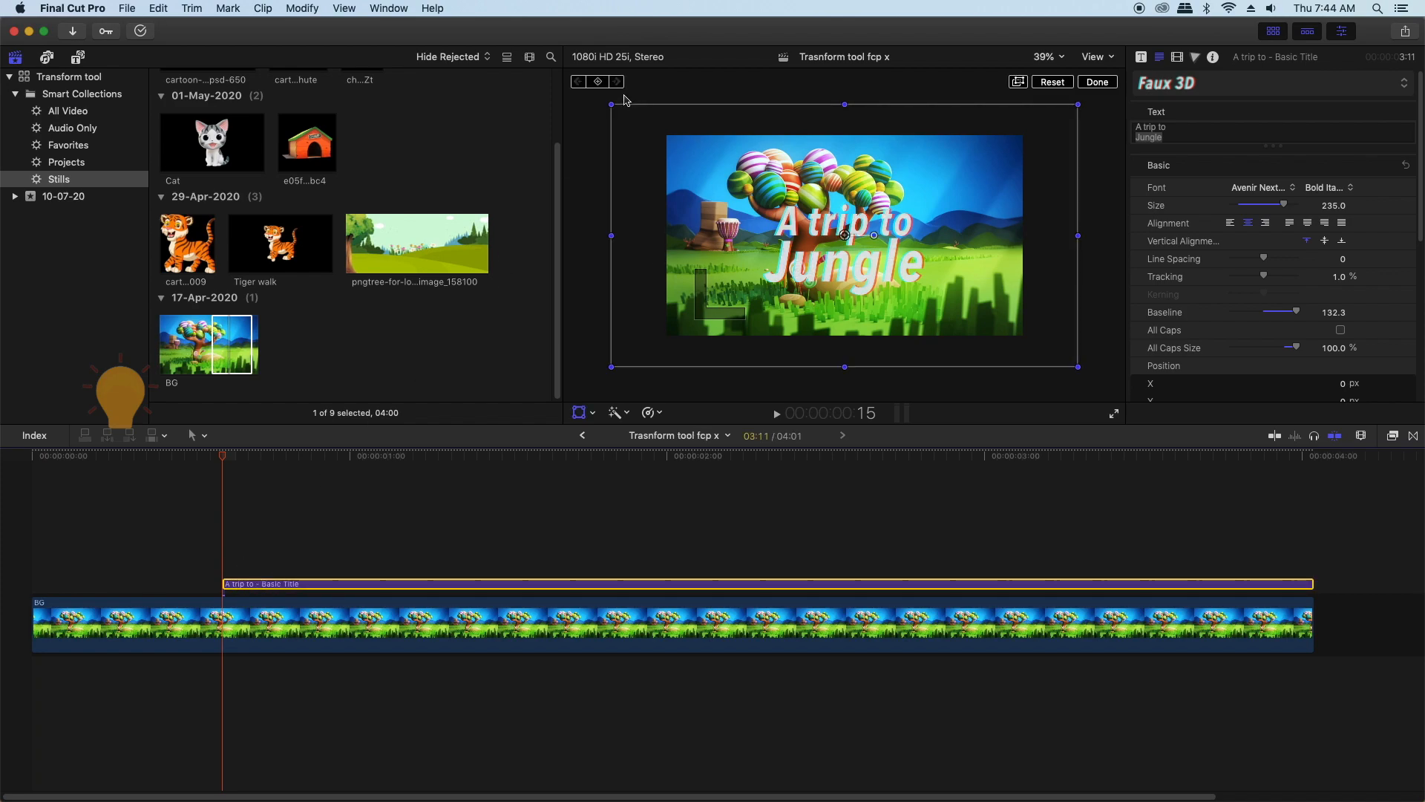
pyautogui.press('Right')
pyautogui.press('Right')
pyautogui.press('Right')
pyautogui.press('Right')
pyautogui.press('Right')
pyautogui.press('Right')
pyautogui.press('Right')
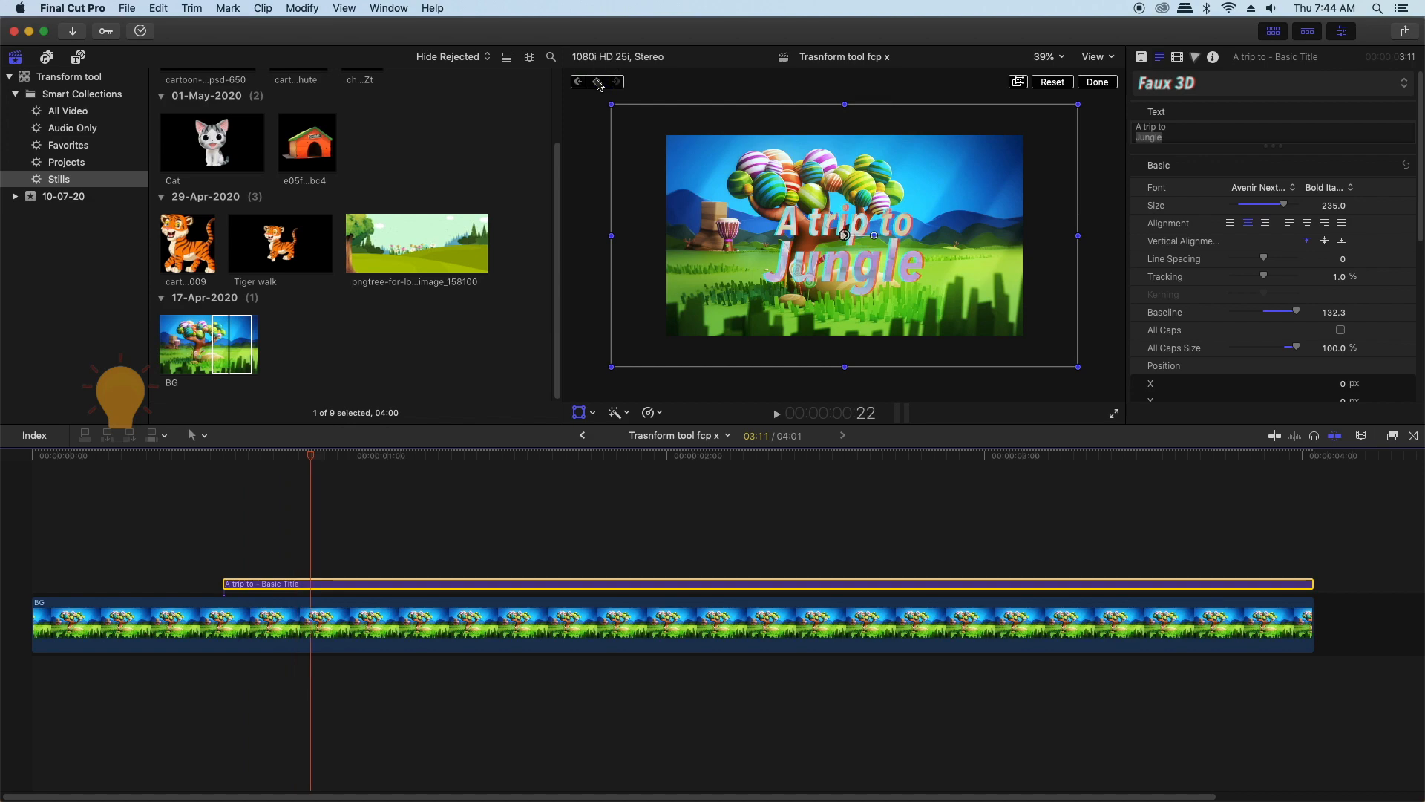
pyautogui.click(578, 82)
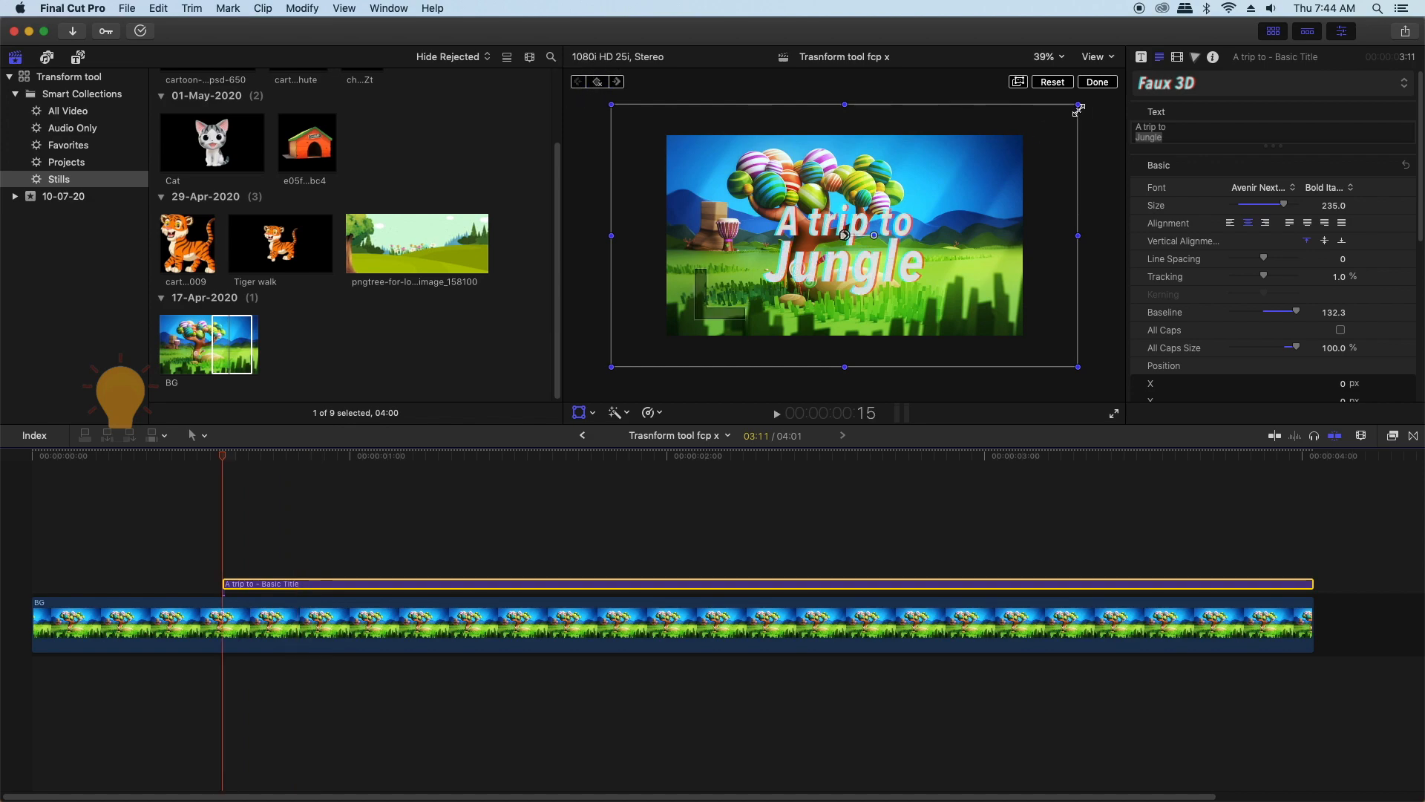
pyautogui.moveTo(1077, 105); pyautogui.dragTo(890, 211)
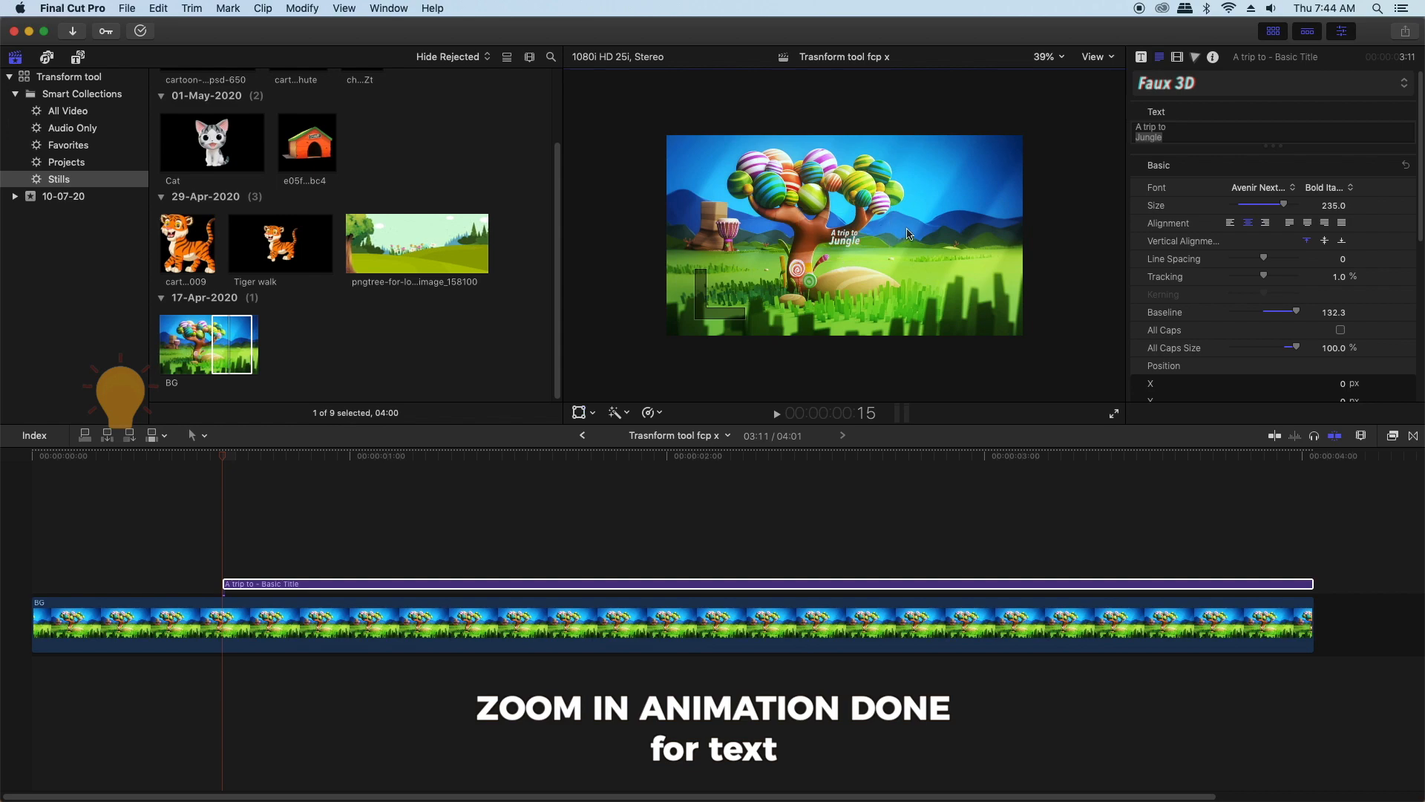
# - Play the opening from the start twice to preview the title's zoom-in over the background
pyautogui.moveTo(105, 453); pyautogui.dragTo(3, 478)
pyautogui.press('space')
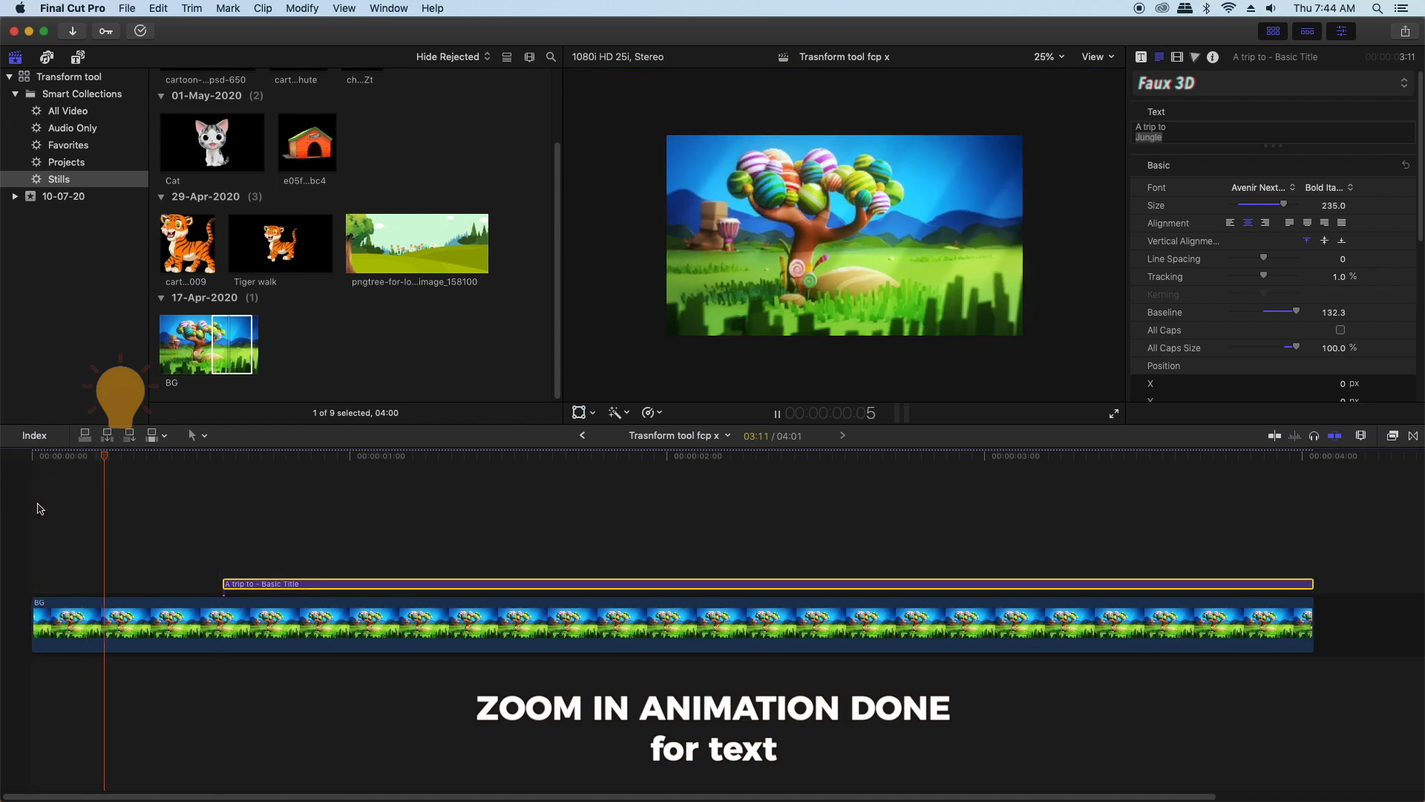
pyautogui.press('space')
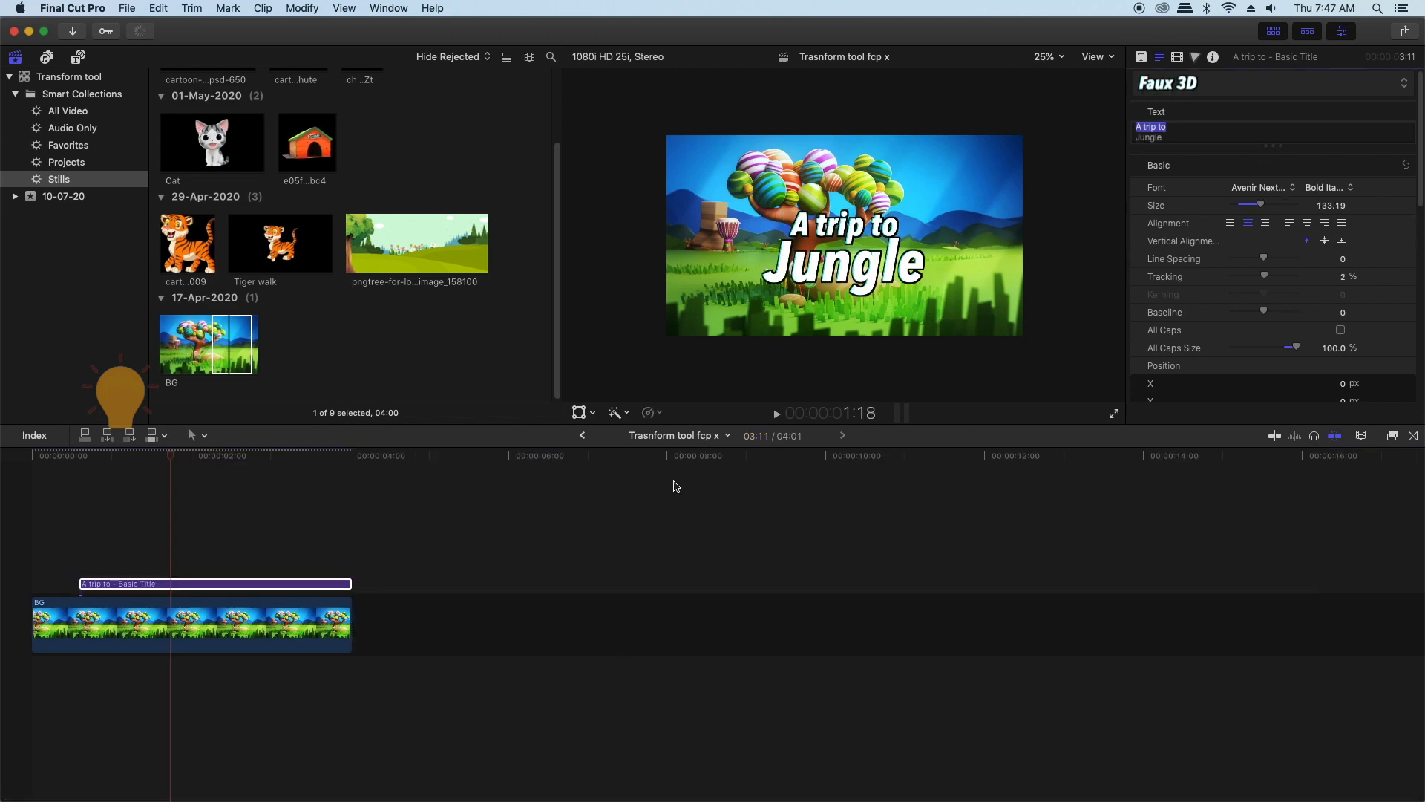
pyautogui.moveTo(83, 452); pyautogui.dragTo(33, 467)
pyautogui.press('space')
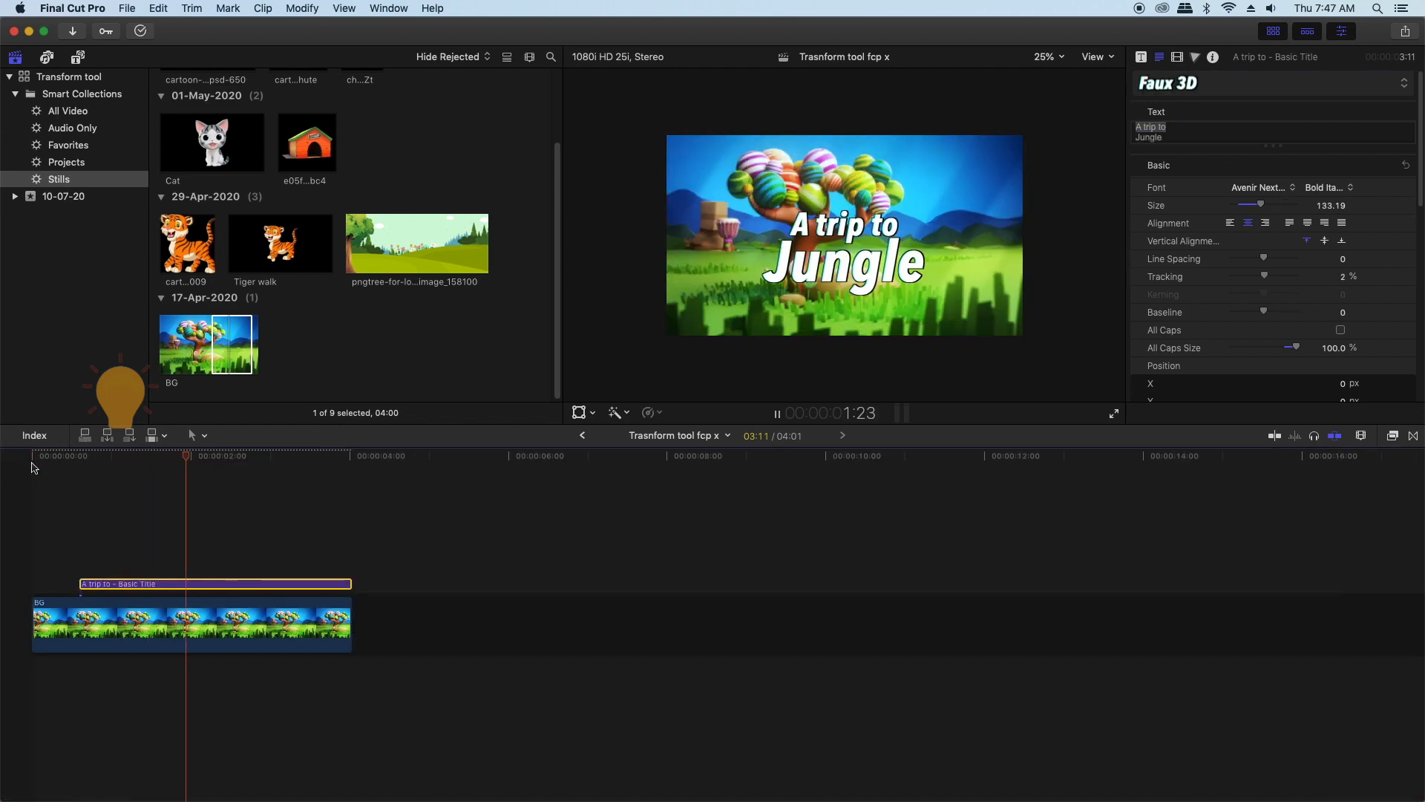
pyautogui.press('space')
# - Append the pngtree forest background image after the BG clip and set its spatial conform type to Fill
pyautogui.moveTo(254, 516); pyautogui.dragTo(280, 673)
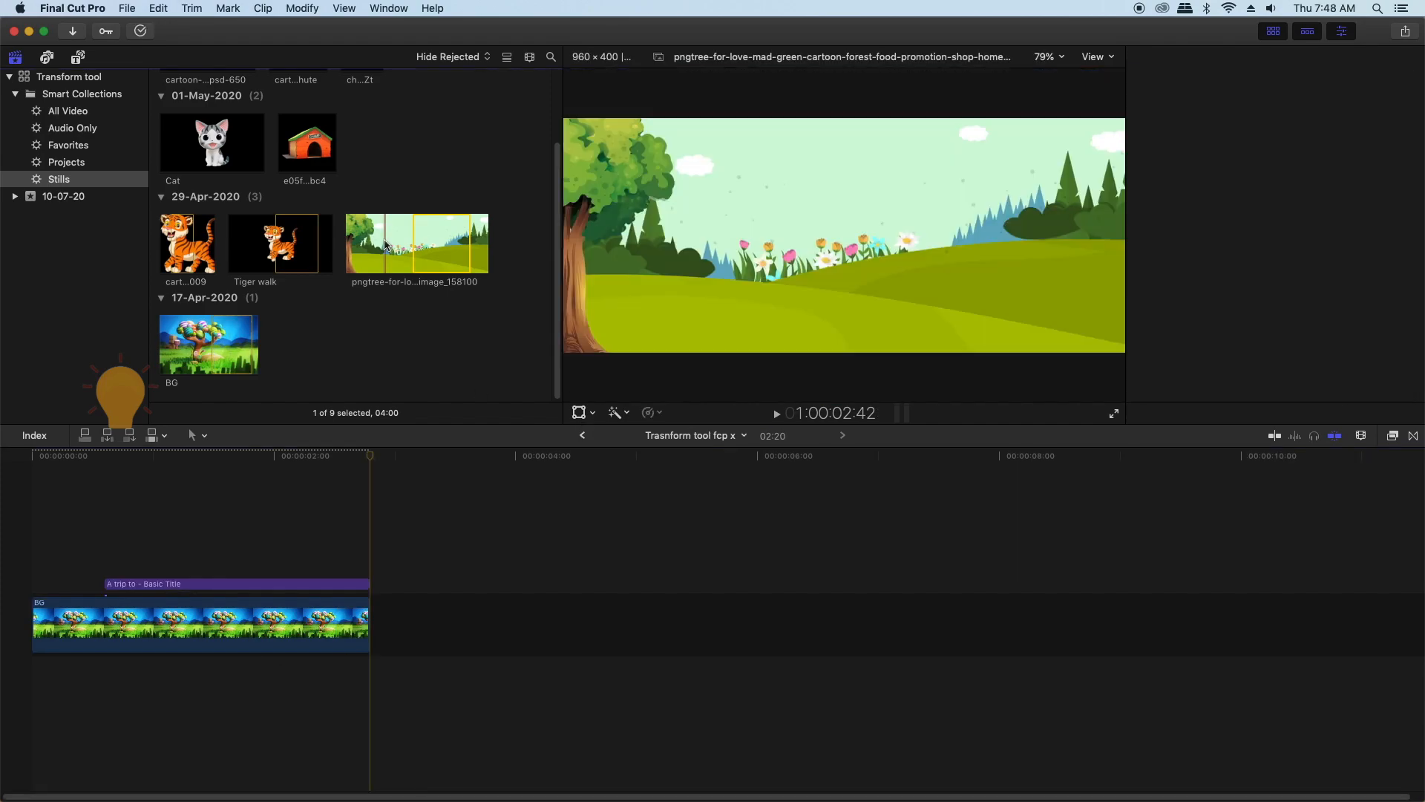
pyautogui.click(486, 513)
pyautogui.hotkey('shift', 't')
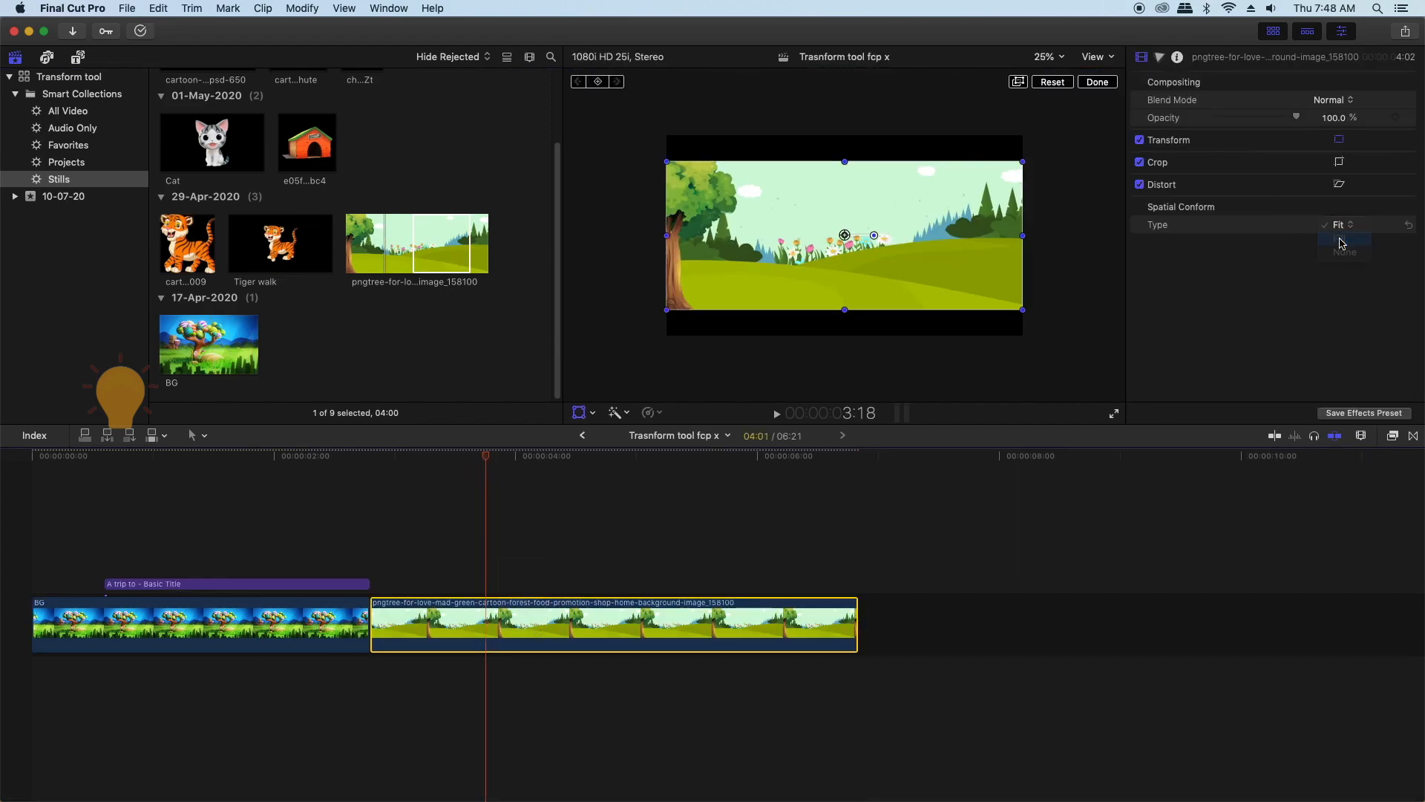
pyautogui.click(1342, 241)
# - Connect the dog house image above the forest background at 02:24, scale it down and move it to the scene's right side
pyautogui.moveTo(466, 464); pyautogui.dragTo(377, 468)
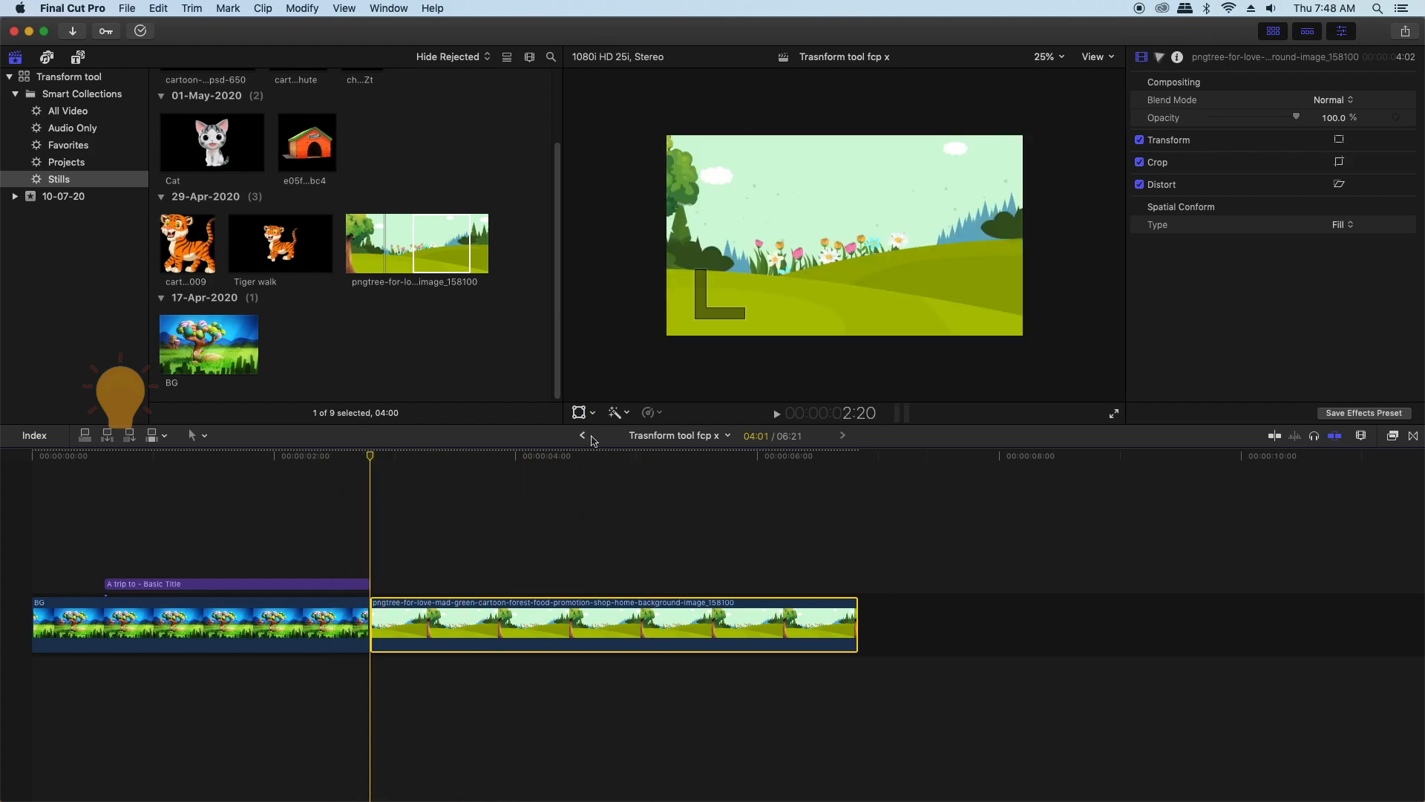
pyautogui.click(310, 140)
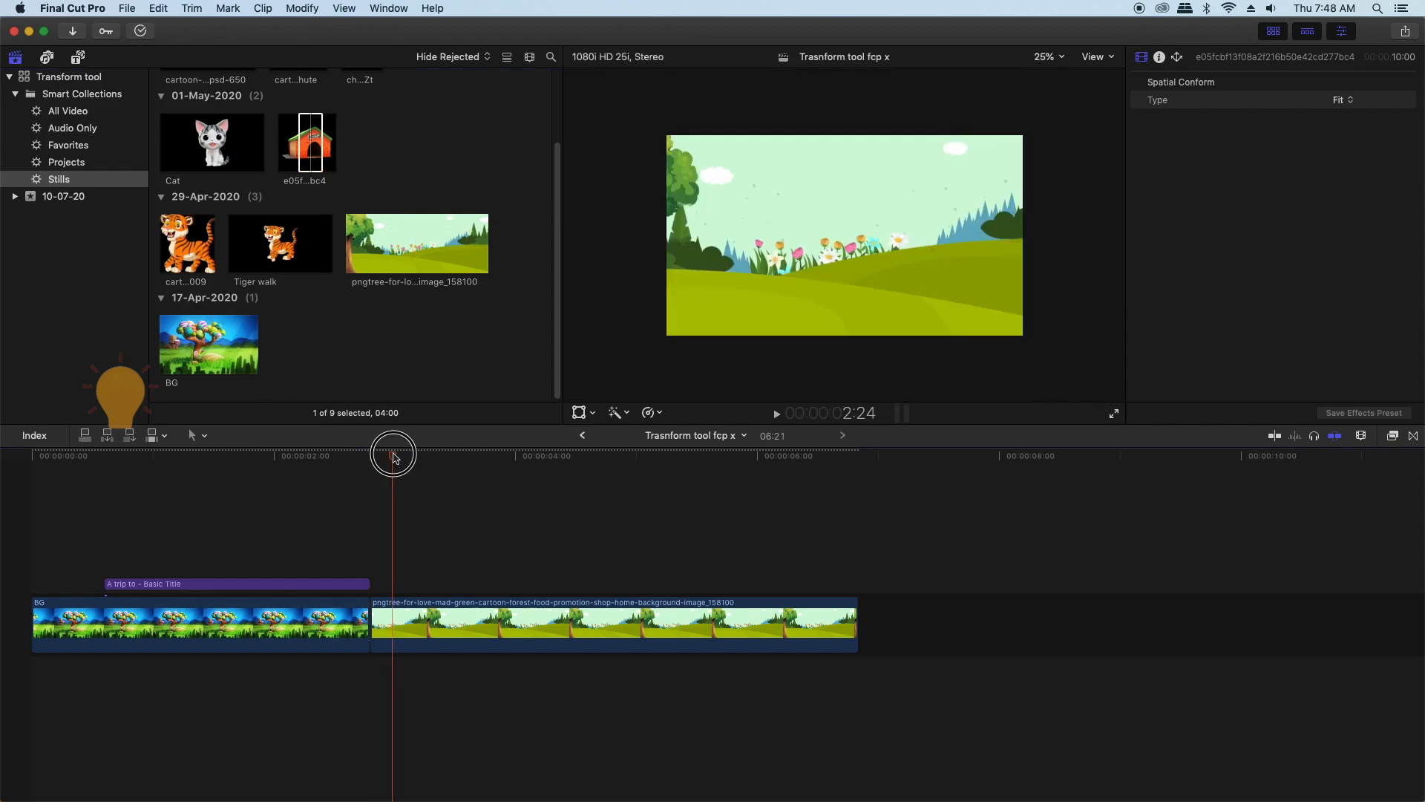
pyautogui.press('q')
pyautogui.click(486, 561)
pyautogui.hotkey('shift', 't')
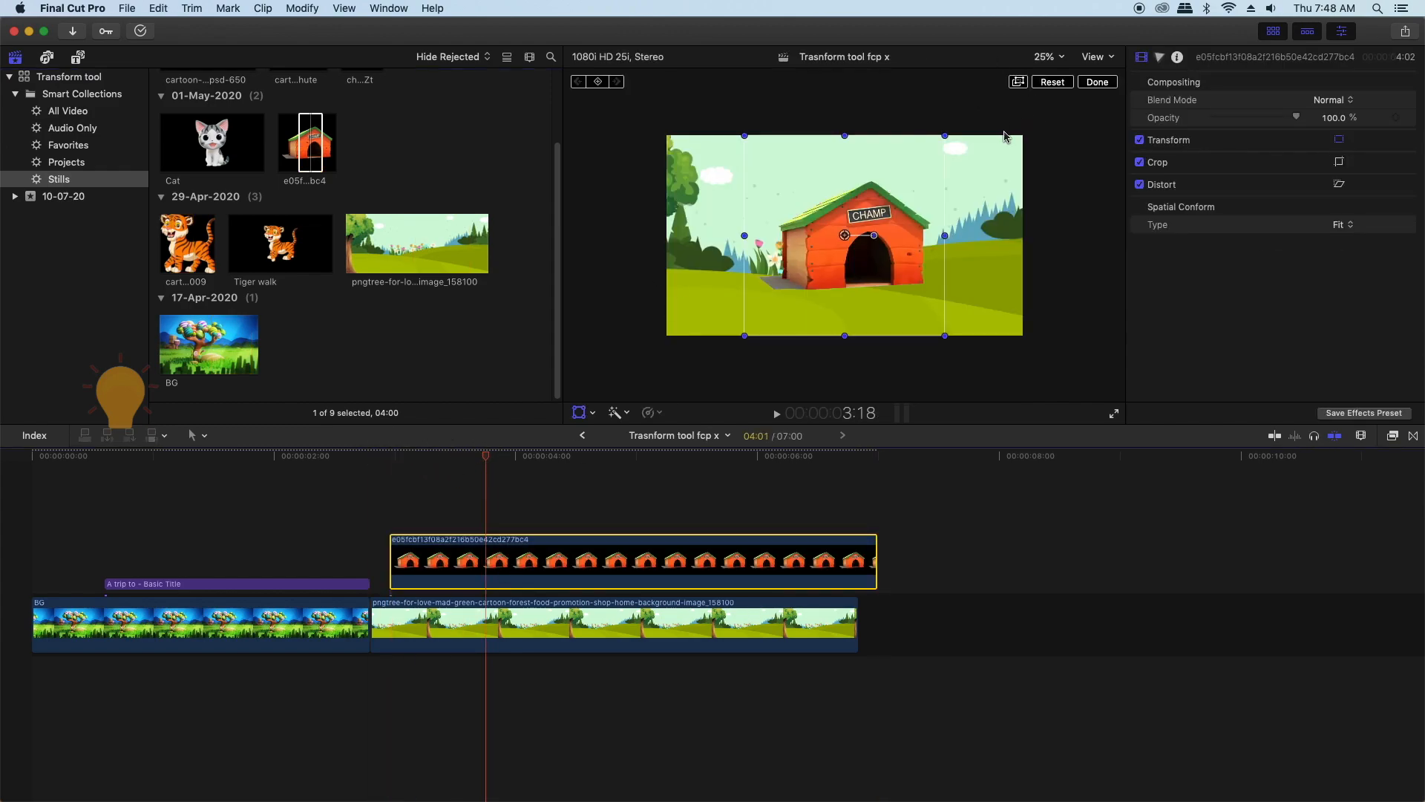
pyautogui.moveTo(945, 135); pyautogui.dragTo(890, 191)
pyautogui.moveTo(850, 236); pyautogui.dragTo(988, 231)
# - Keyframe the dog house growing from tiny at 02:24 to full size at 03:04 and play the pop-in
pyautogui.moveTo(401, 464); pyautogui.dragTo(394, 463)
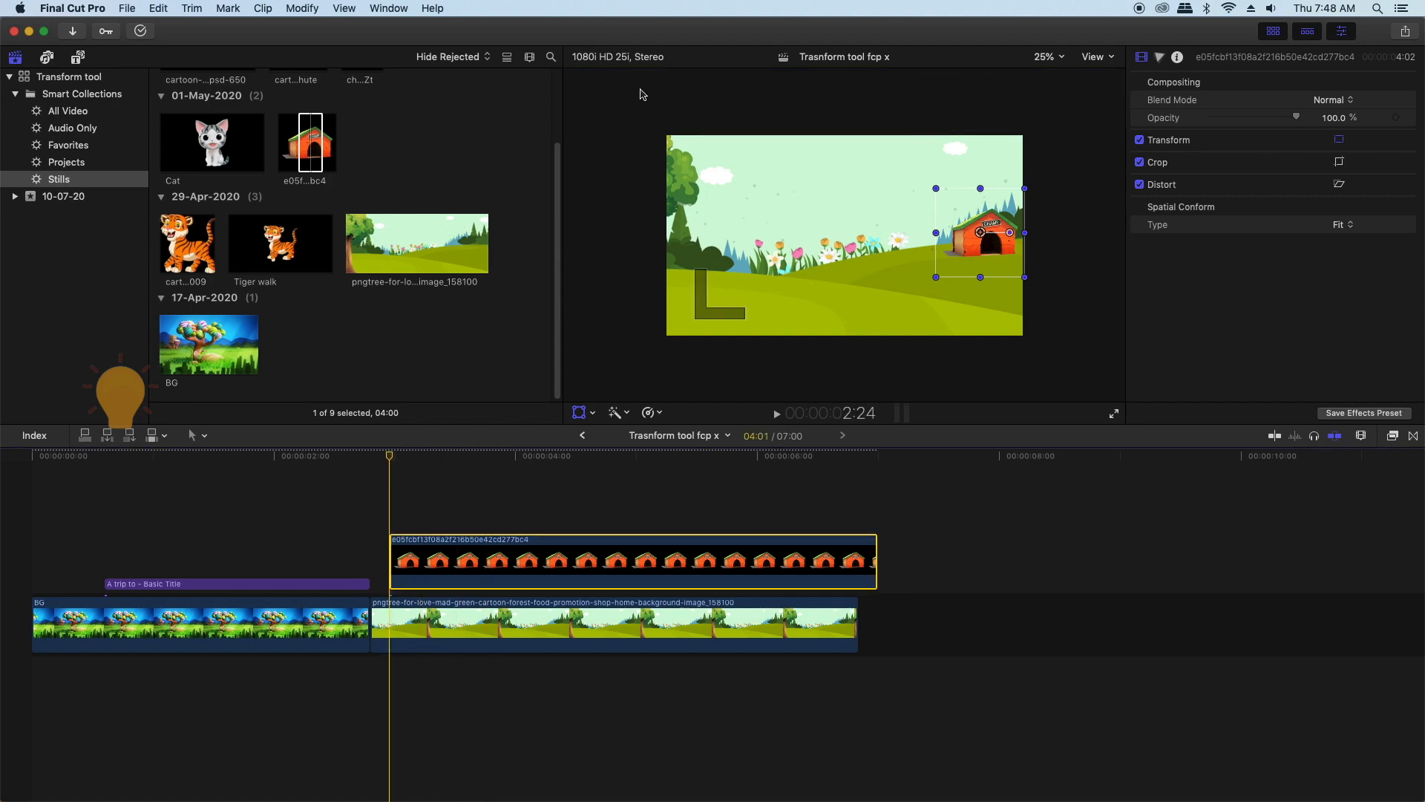
pyautogui.click(995, 218)
pyautogui.press('space')
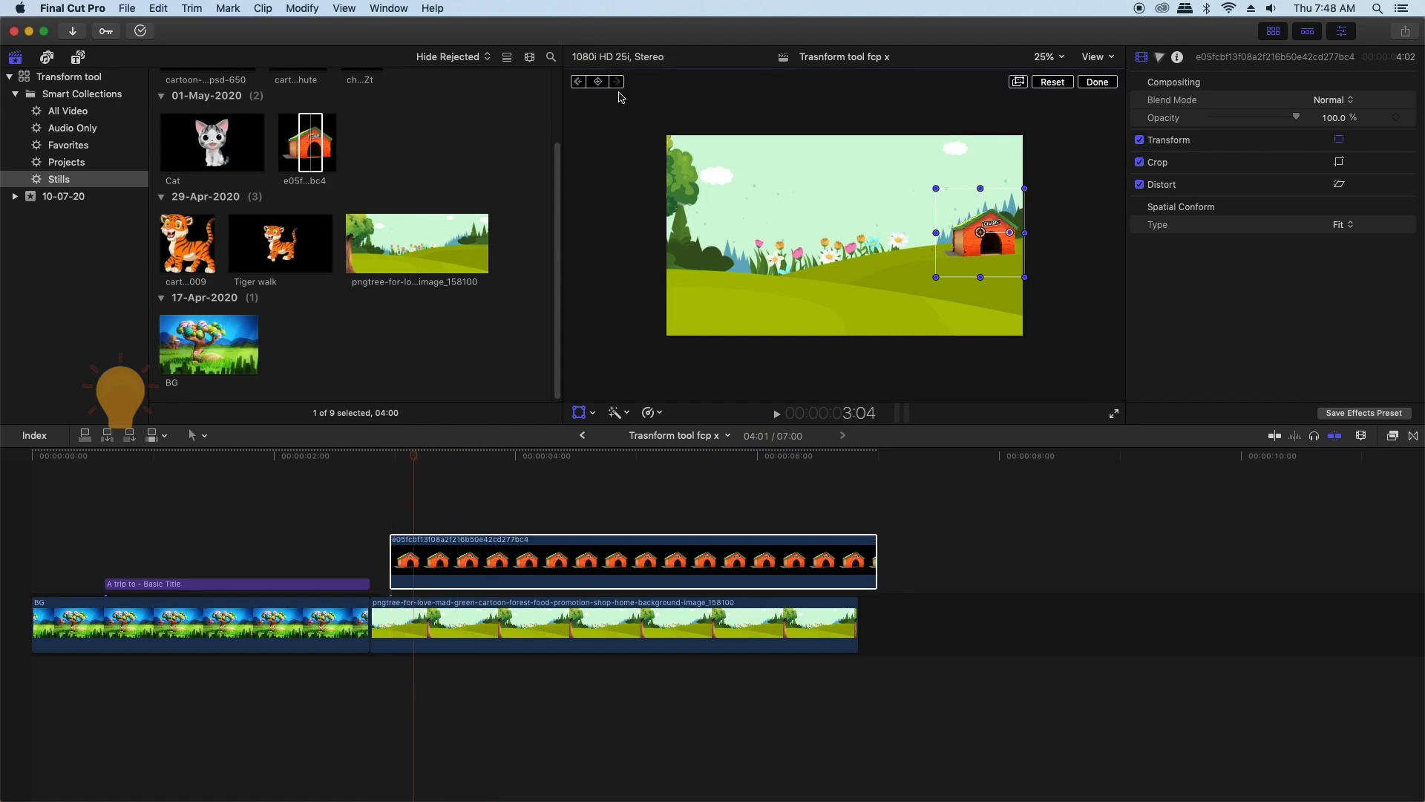
pyautogui.click(577, 81)
pyautogui.moveTo(1025, 189); pyautogui.dragTo(999, 215)
pyautogui.press('space')
pyautogui.press('space')
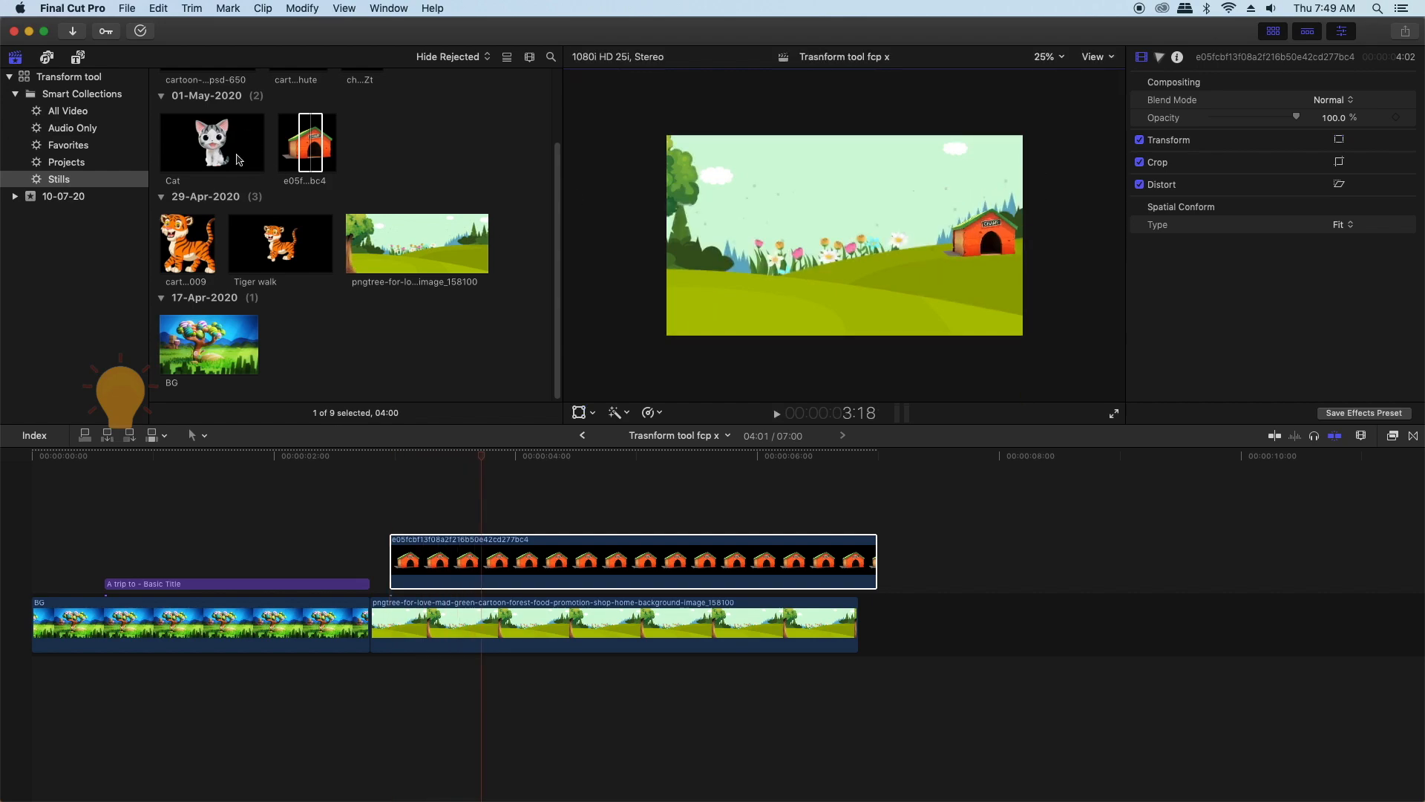
# - Connect the Cat image above the dog house at 03:18 and trim both clips to end with the forest background at 06:21
pyautogui.click(238, 159)
pyautogui.press('q')
pyautogui.click(859, 455)
pyautogui.hotkey('alt', ']')
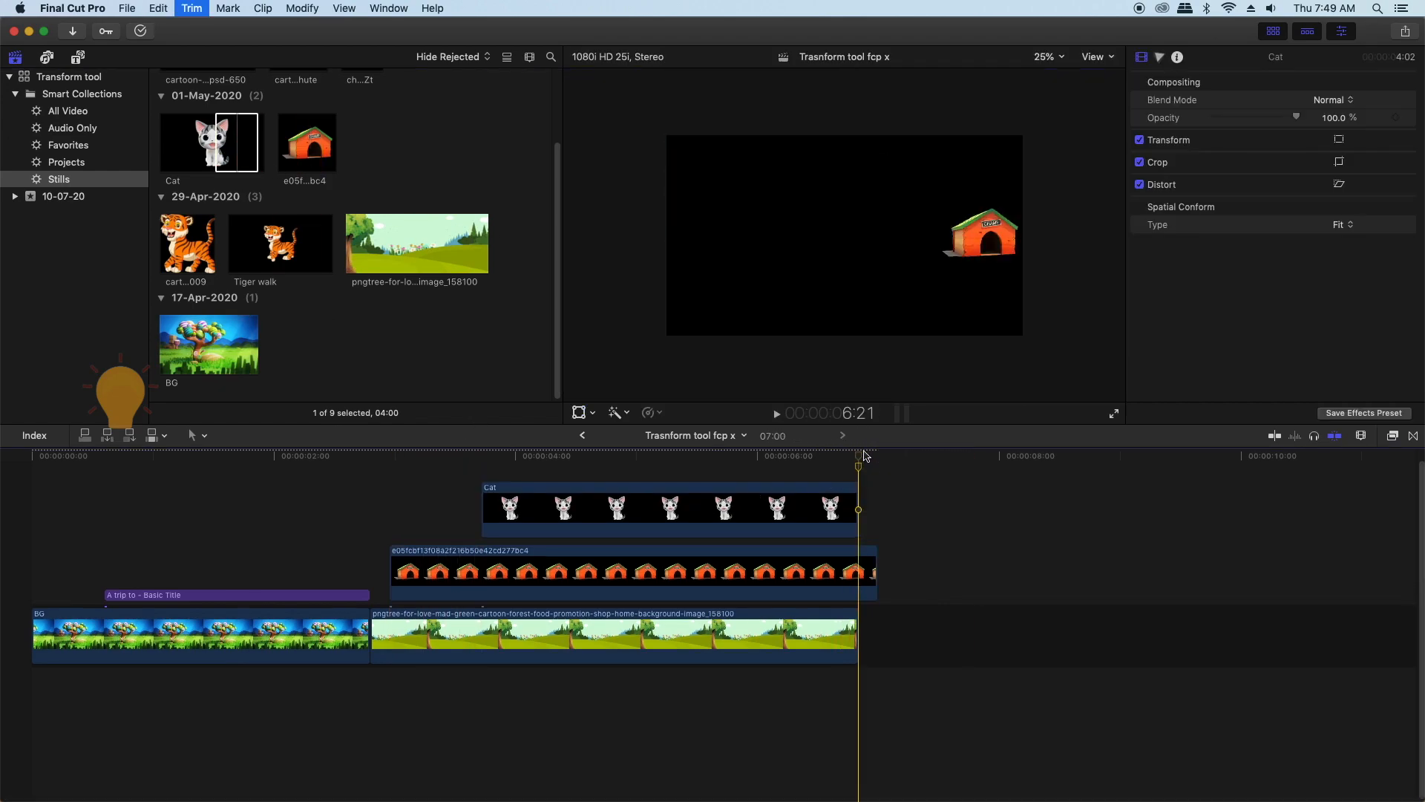
pyautogui.click(854, 569)
pyautogui.hotkey('alt', ']')
# - Scale the cat down at the start of its clip and place it in front of the dog house
pyautogui.click(482, 455)
pyautogui.click(503, 506)
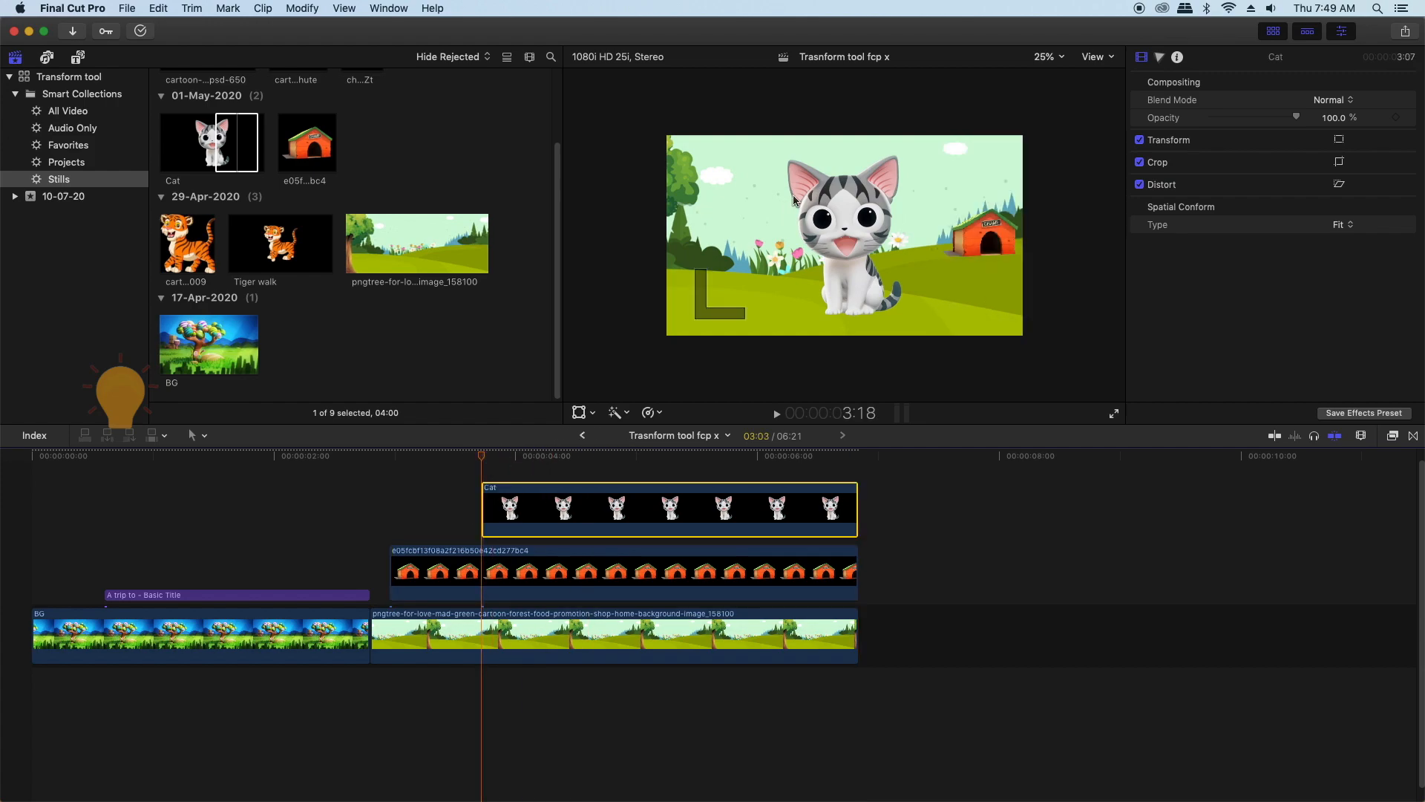
pyautogui.hotkey('shift', 't')
pyautogui.moveTo(1022, 136); pyautogui.dragTo(996, 234)
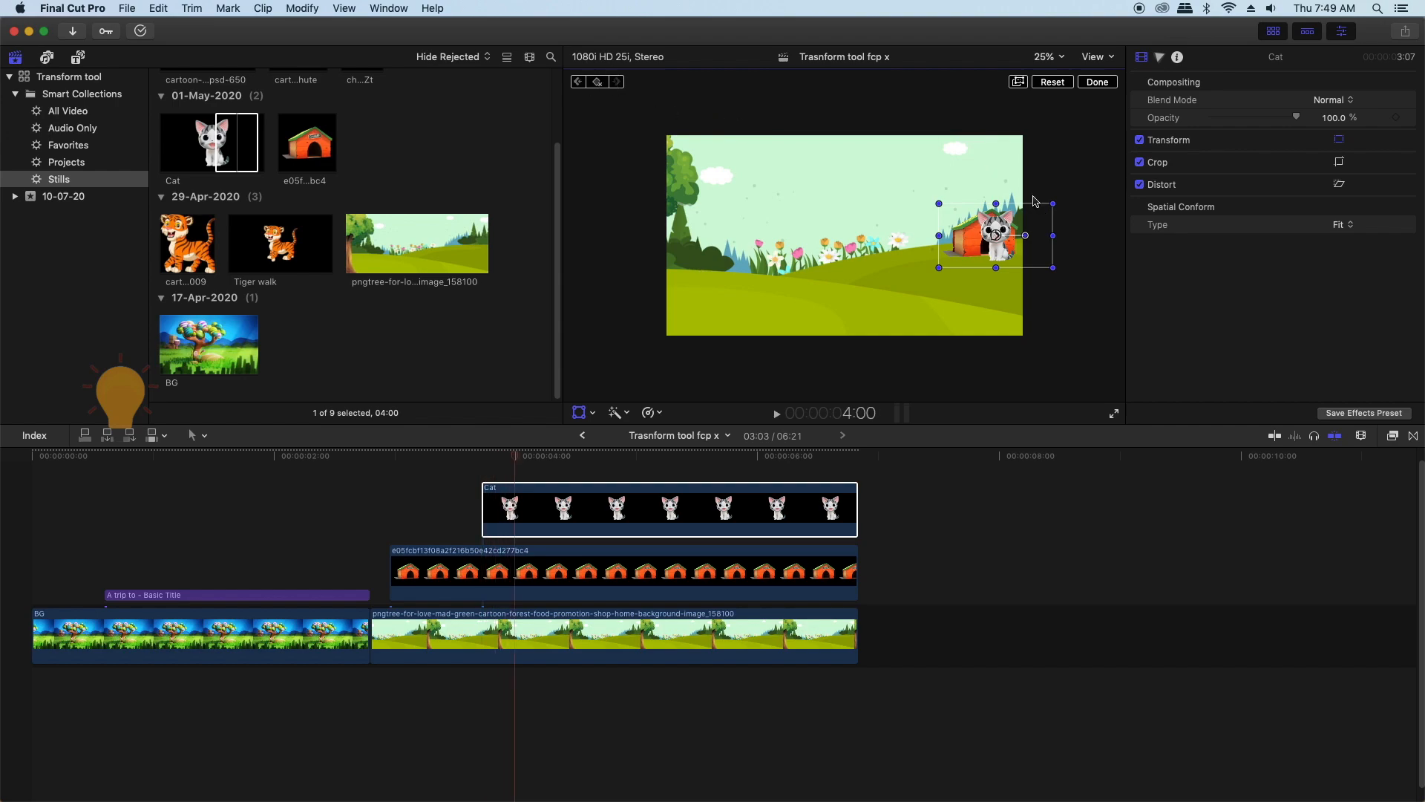
# - Shrink the cat at its first transform keyframe so it grows until 04:00, and play the result
pyautogui.moveTo(1052, 203); pyautogui.dragTo(994, 251)
pyautogui.press('space')
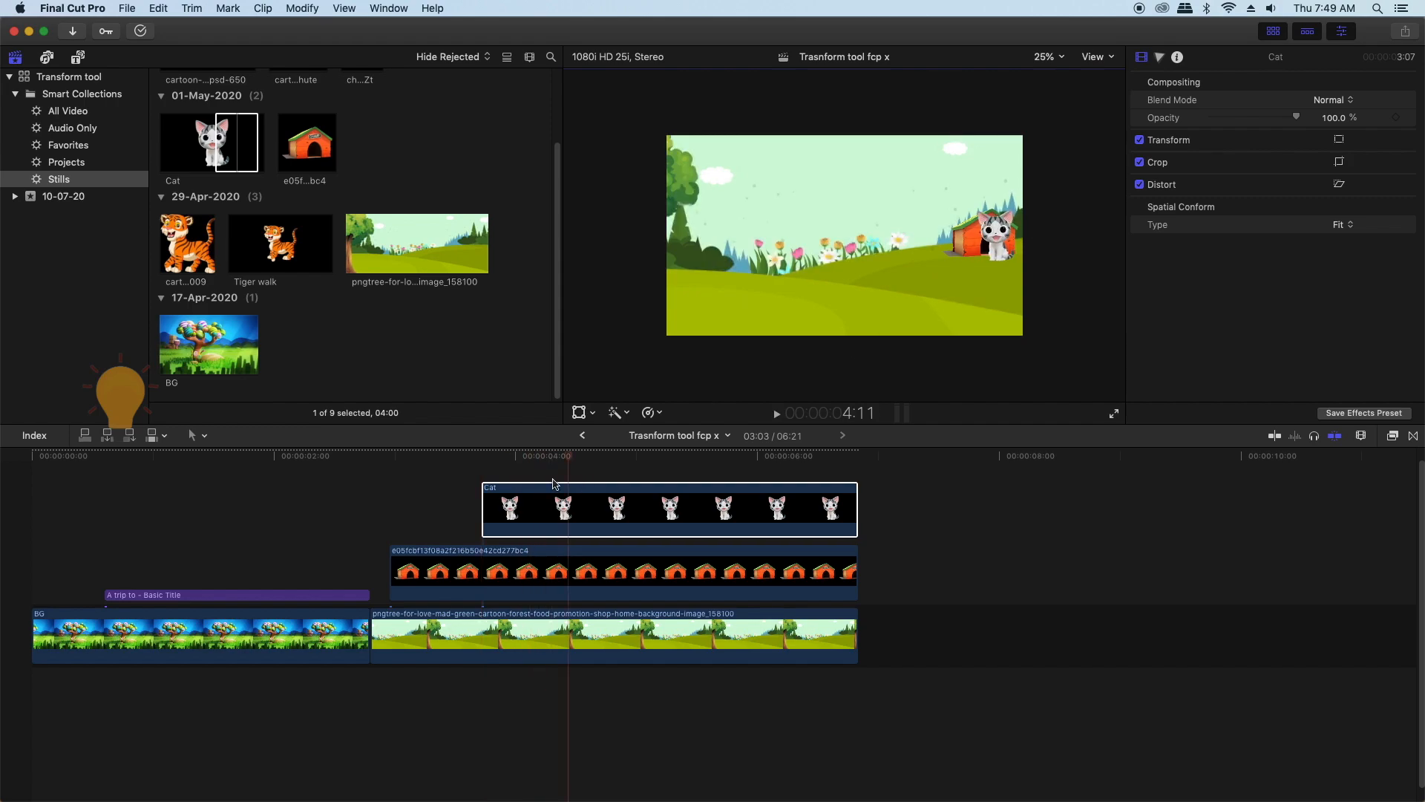
pyautogui.moveTo(582, 456); pyautogui.dragTo(434, 475)
pyautogui.press('space')
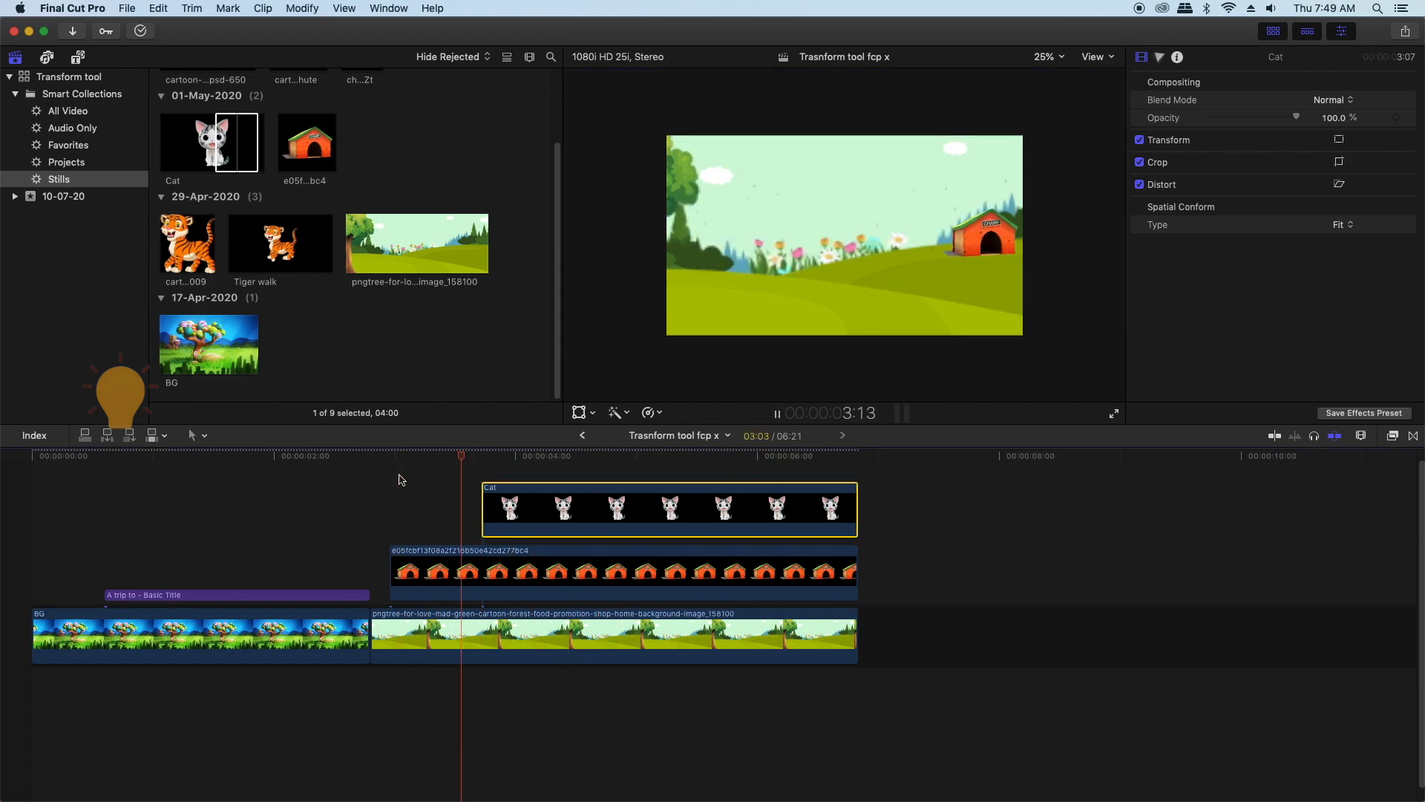
# - Move the Cat clip earlier in the timeline and extend its end to match the forest background clip
pyautogui.moveTo(521, 507); pyautogui.dragTo(473, 510)
pyautogui.moveTo(809, 520); pyautogui.dragTo(857, 519)
pyautogui.moveTo(383, 456); pyautogui.dragTo(539, 465)
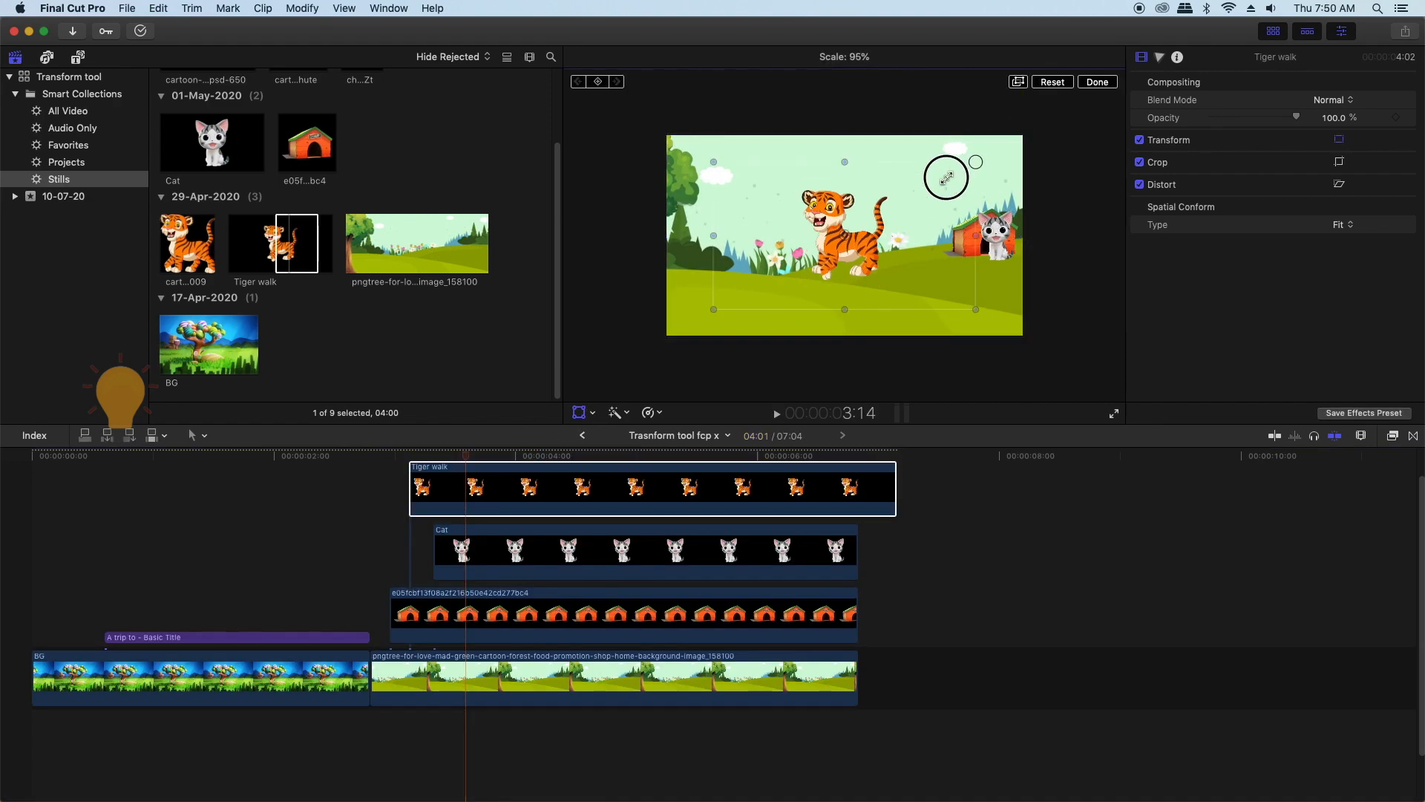
# - Scale the Tiger walk image above the Cat clip to about 49% and place it at about X -323, Y -112 px
pyautogui.moveTo(945, 176); pyautogui.dragTo(924, 189)
pyautogui.moveTo(787, 252); pyautogui.dragTo(816, 249)
pyautogui.rightClick(814, 241)
pyautogui.click(810, 239)
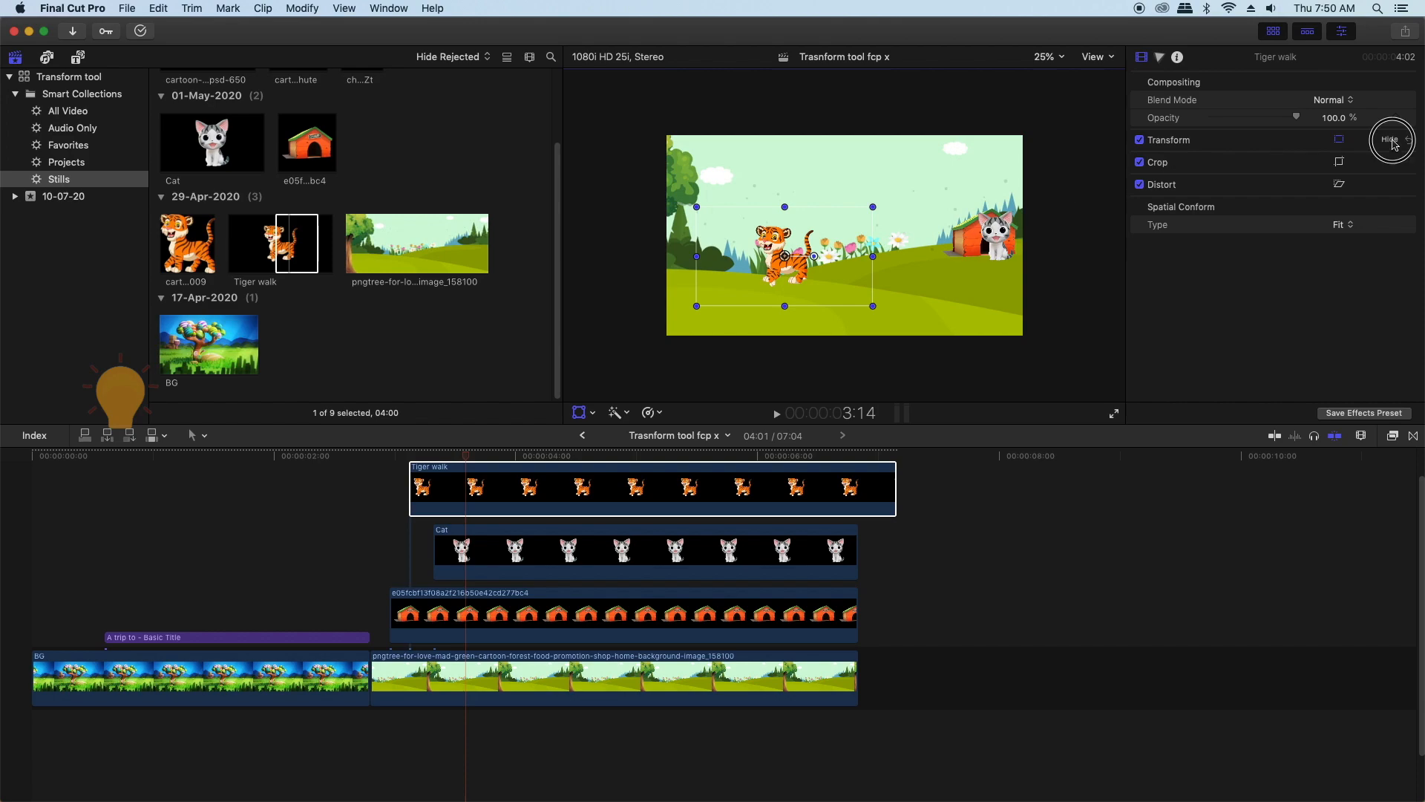
# - Mirror the walking tiger horizontally with a Scale X of -49.47% and play the scene from its clip start
pyautogui.click(1392, 141)
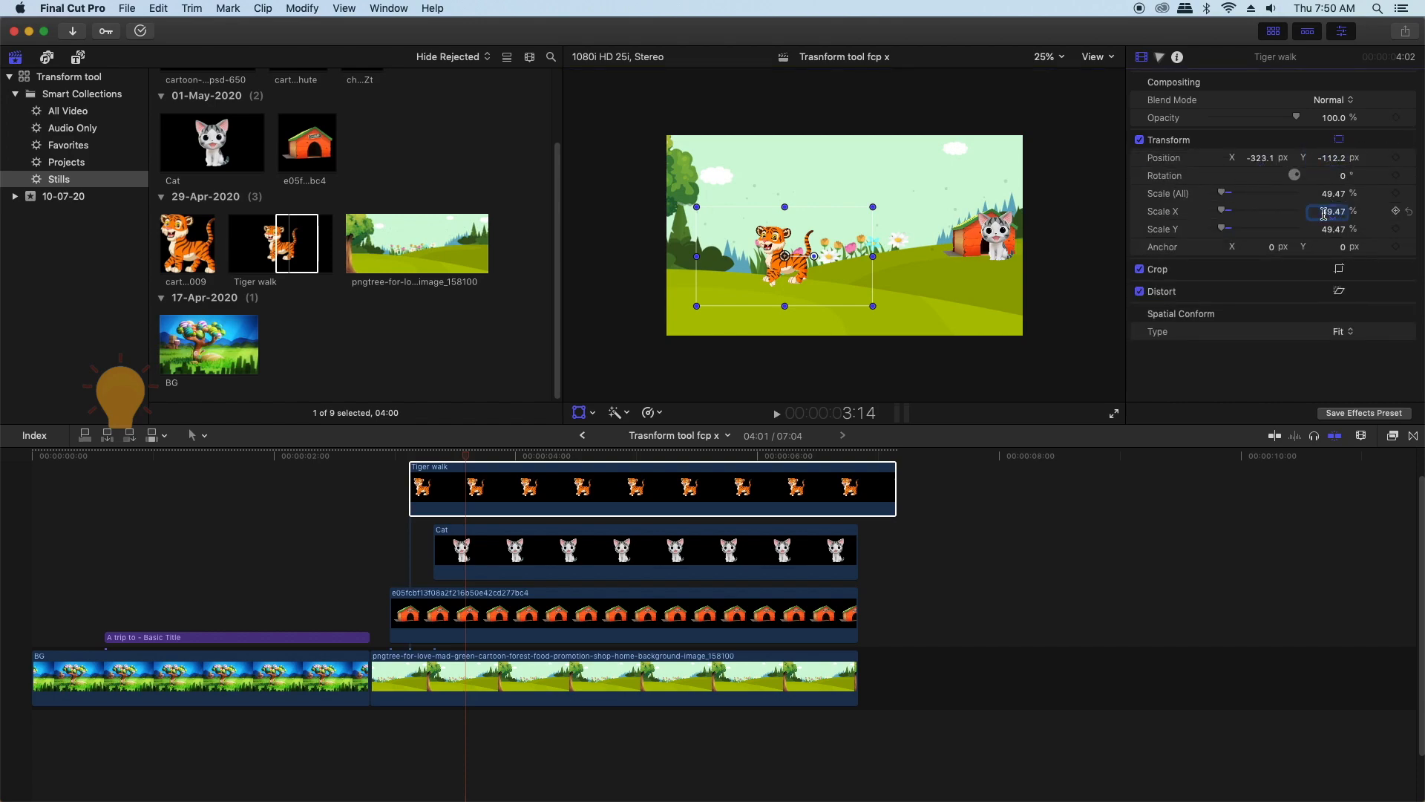
pyautogui.press('Return')
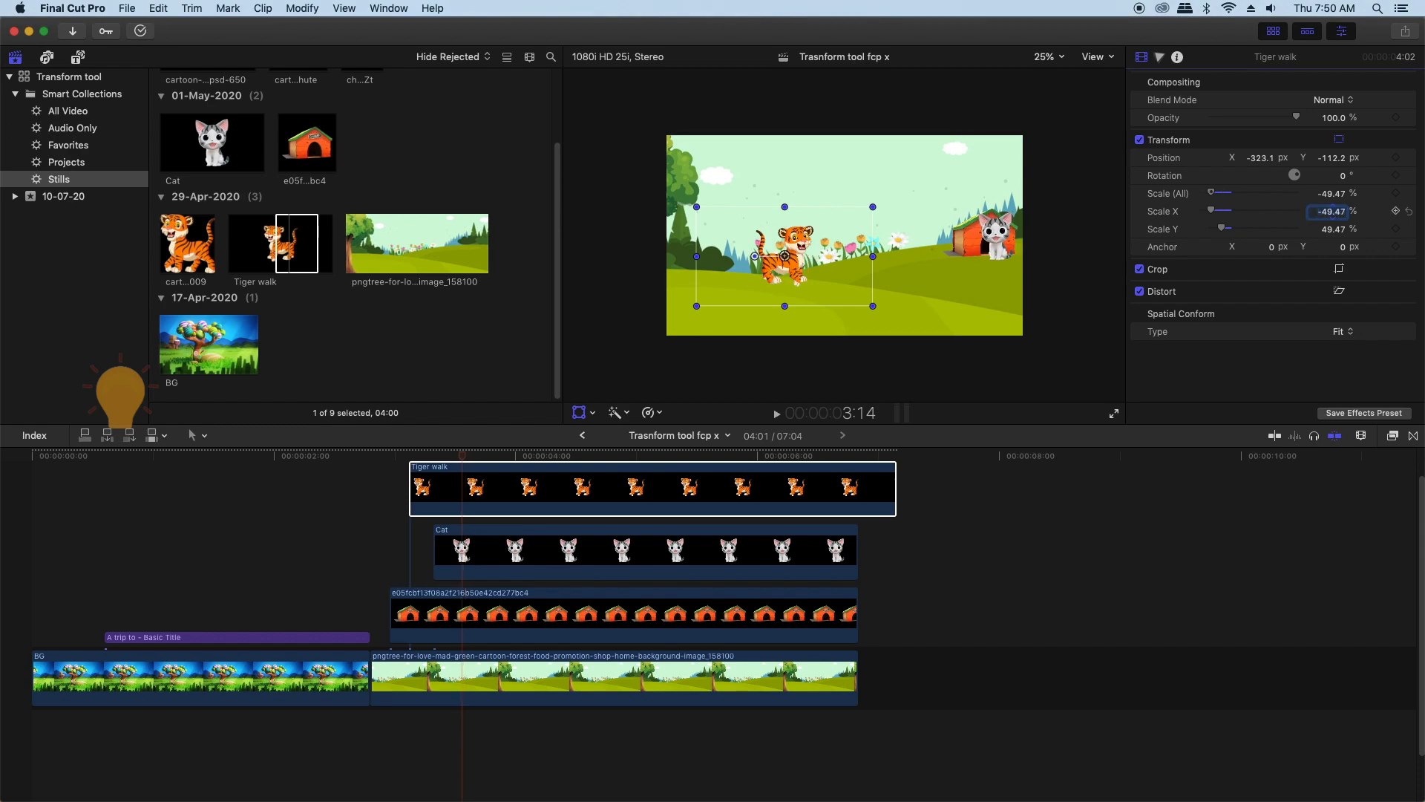
pyautogui.moveTo(438, 455); pyautogui.dragTo(410, 456)
pyautogui.press('space')
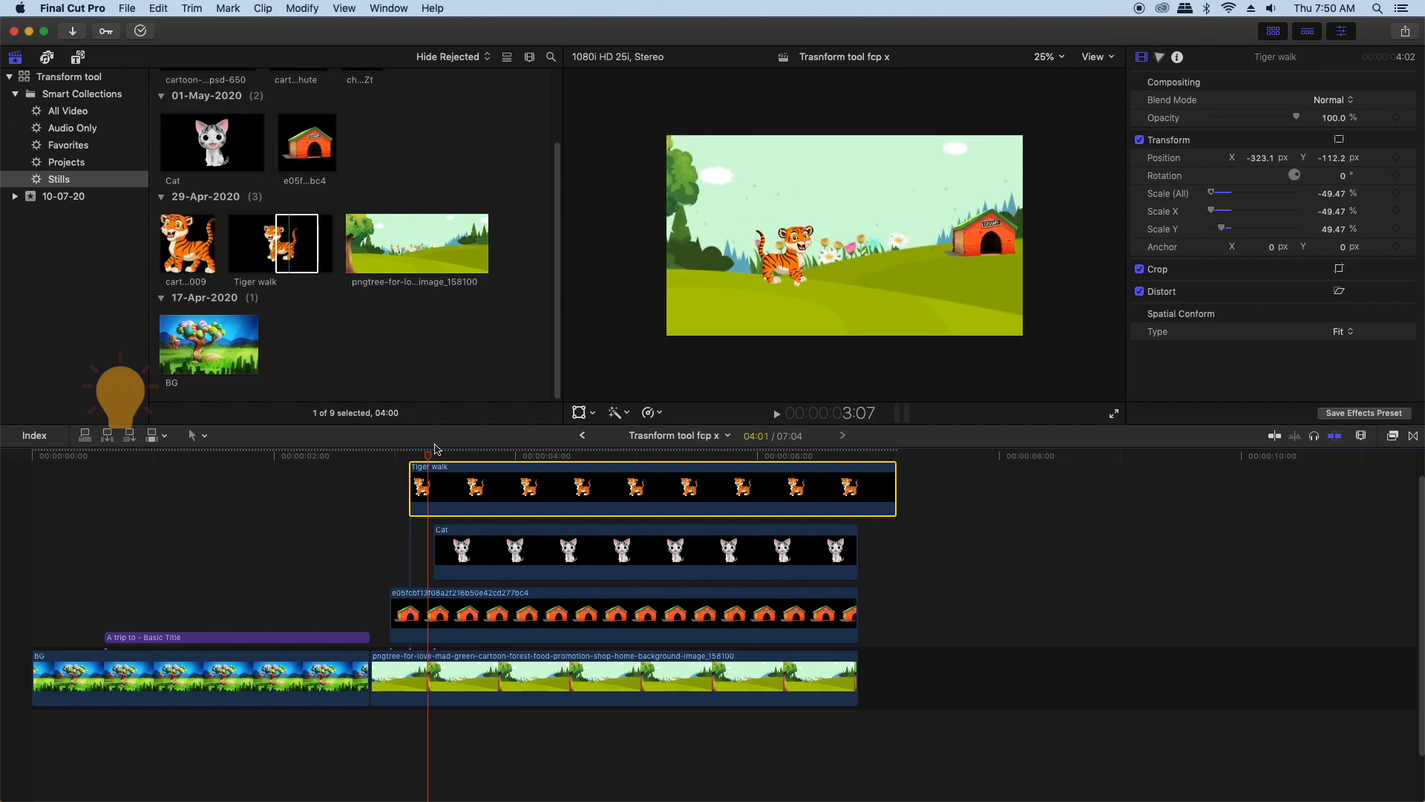
pyautogui.press('space')
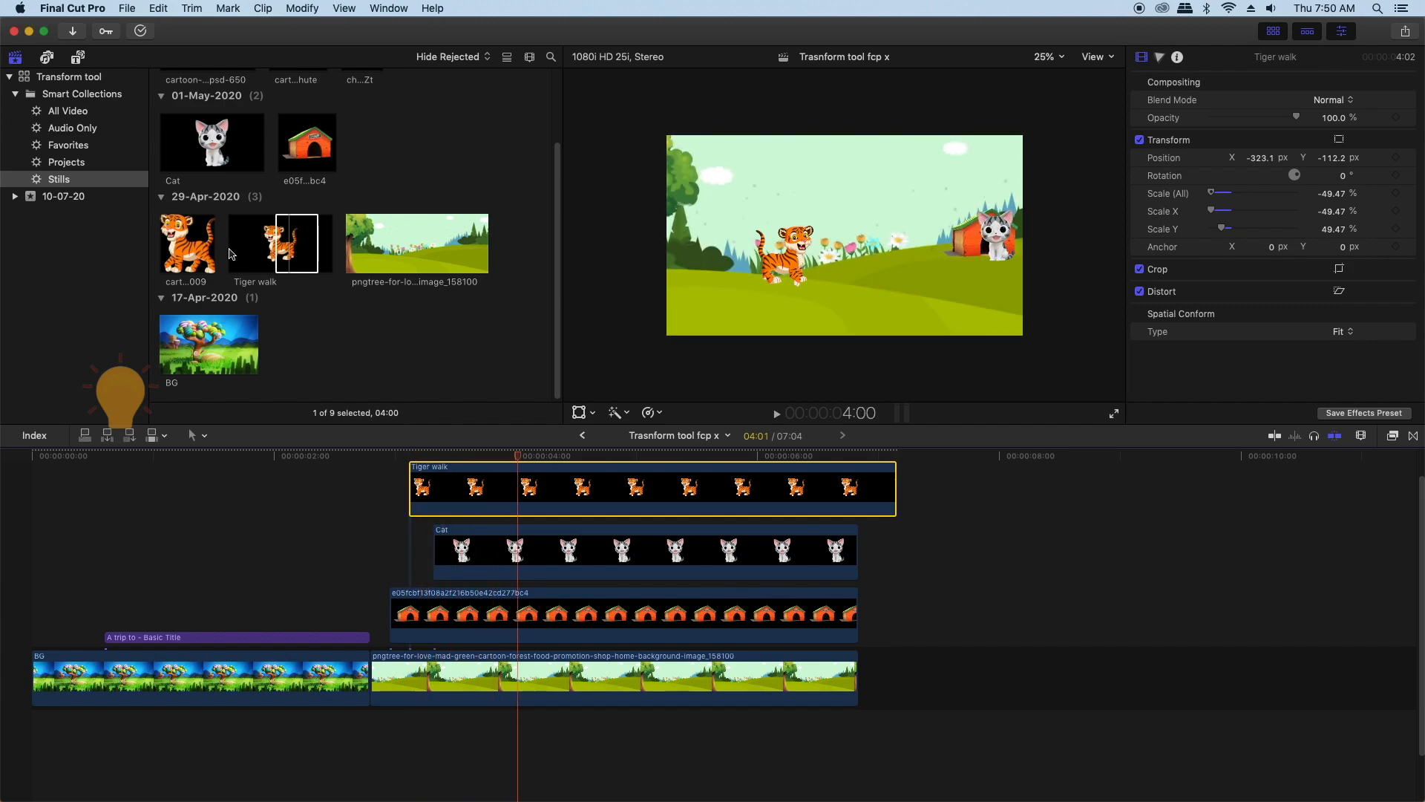
# - Add the cartoon-baby-tiger image above Tiger walk, align their starts and trim its end to the forest background's end
pyautogui.click(469, 452)
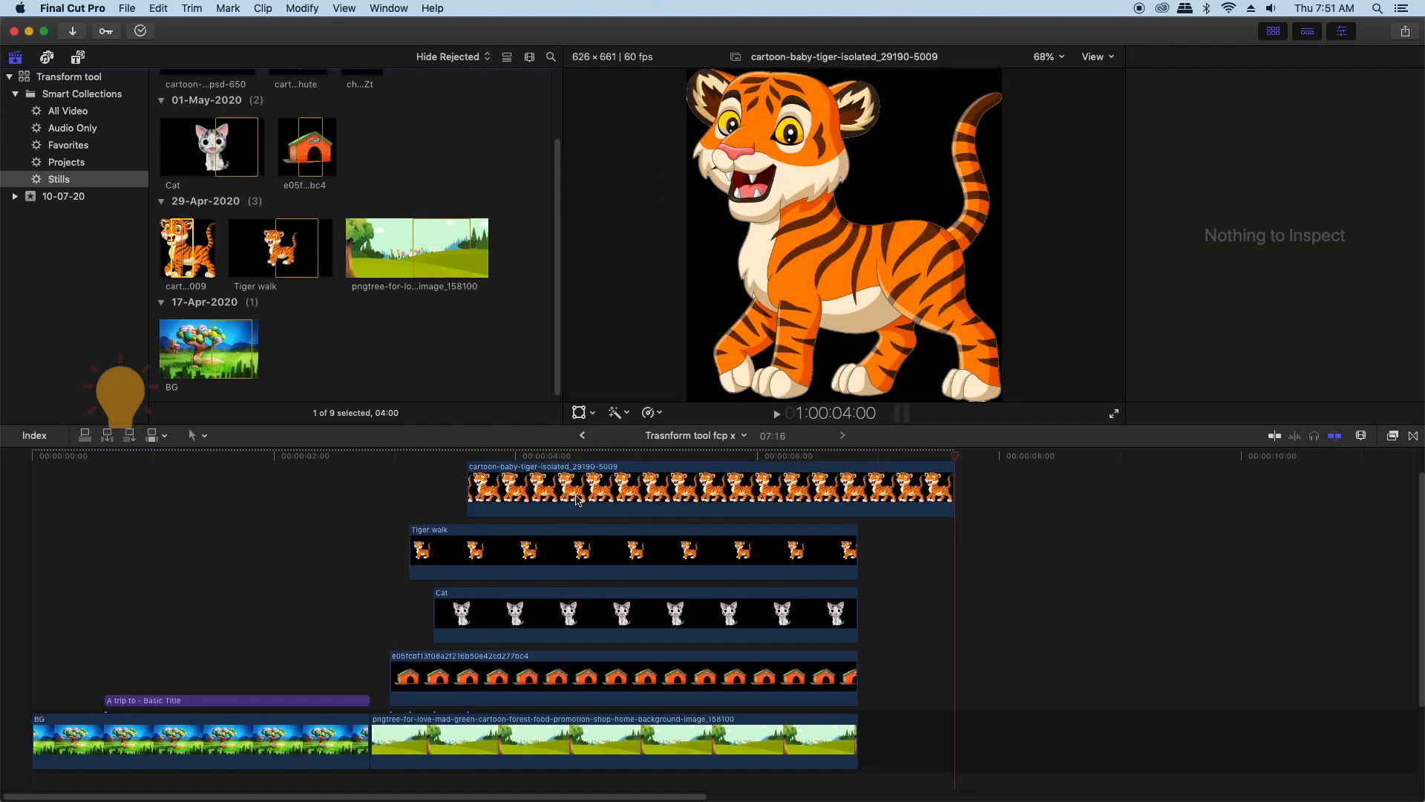
pyautogui.moveTo(535, 490); pyautogui.dragTo(471, 490)
pyautogui.moveTo(896, 516); pyautogui.dragTo(856, 516)
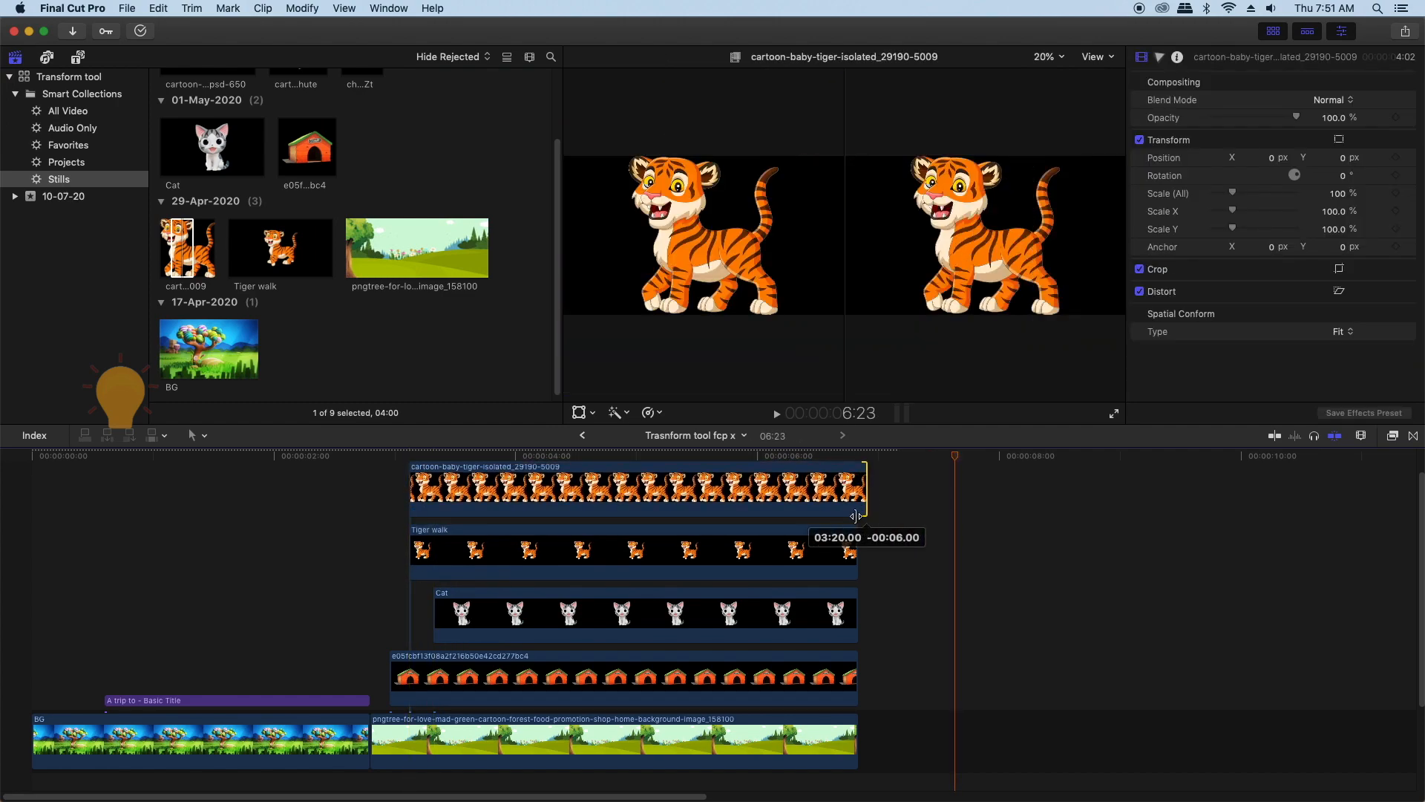
# - Scale the baby tiger down to about 30% and place it beside the walking tiger at about X 0, Y -101 px
pyautogui.click(684, 490)
pyautogui.hotkey('shift', 't')
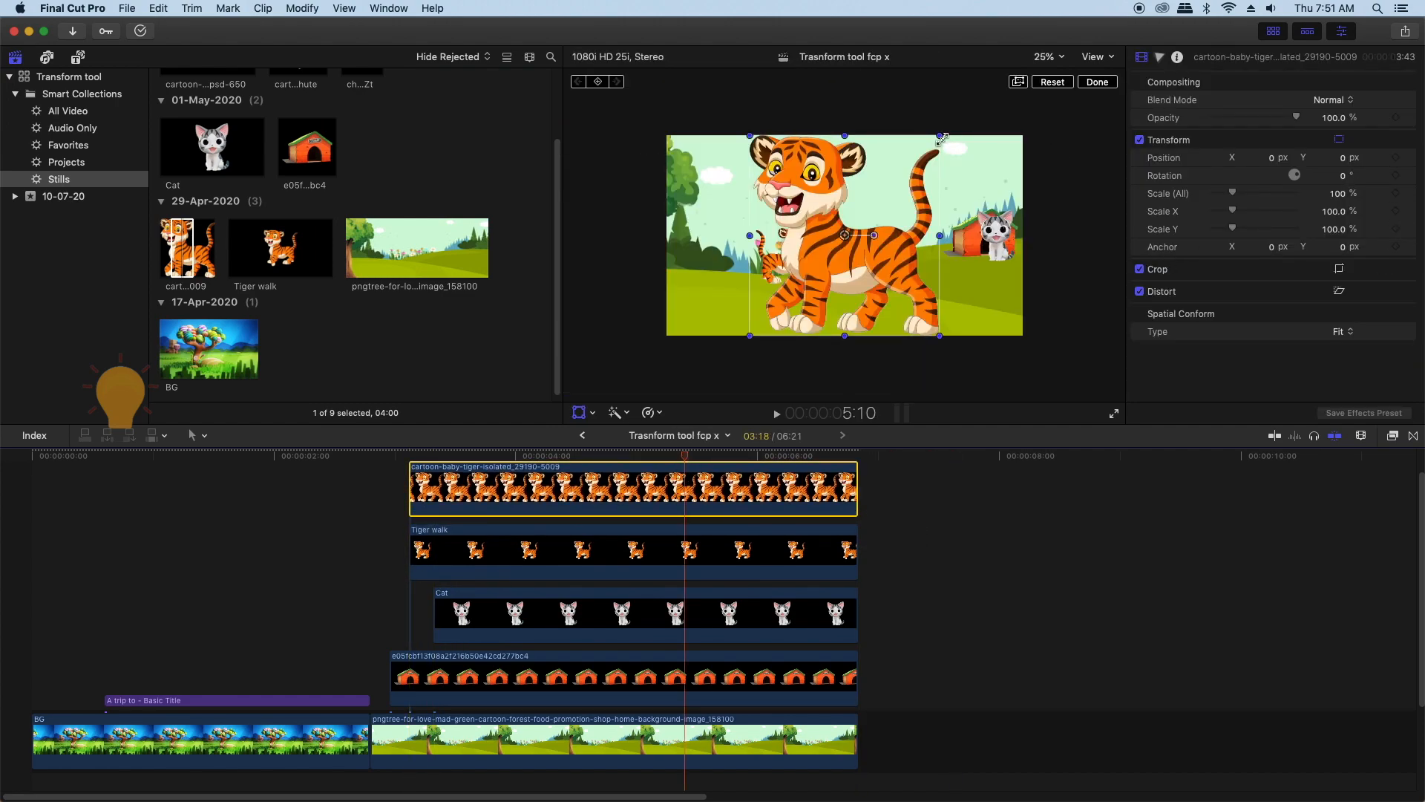
pyautogui.moveTo(940, 135); pyautogui.dragTo(844, 254)
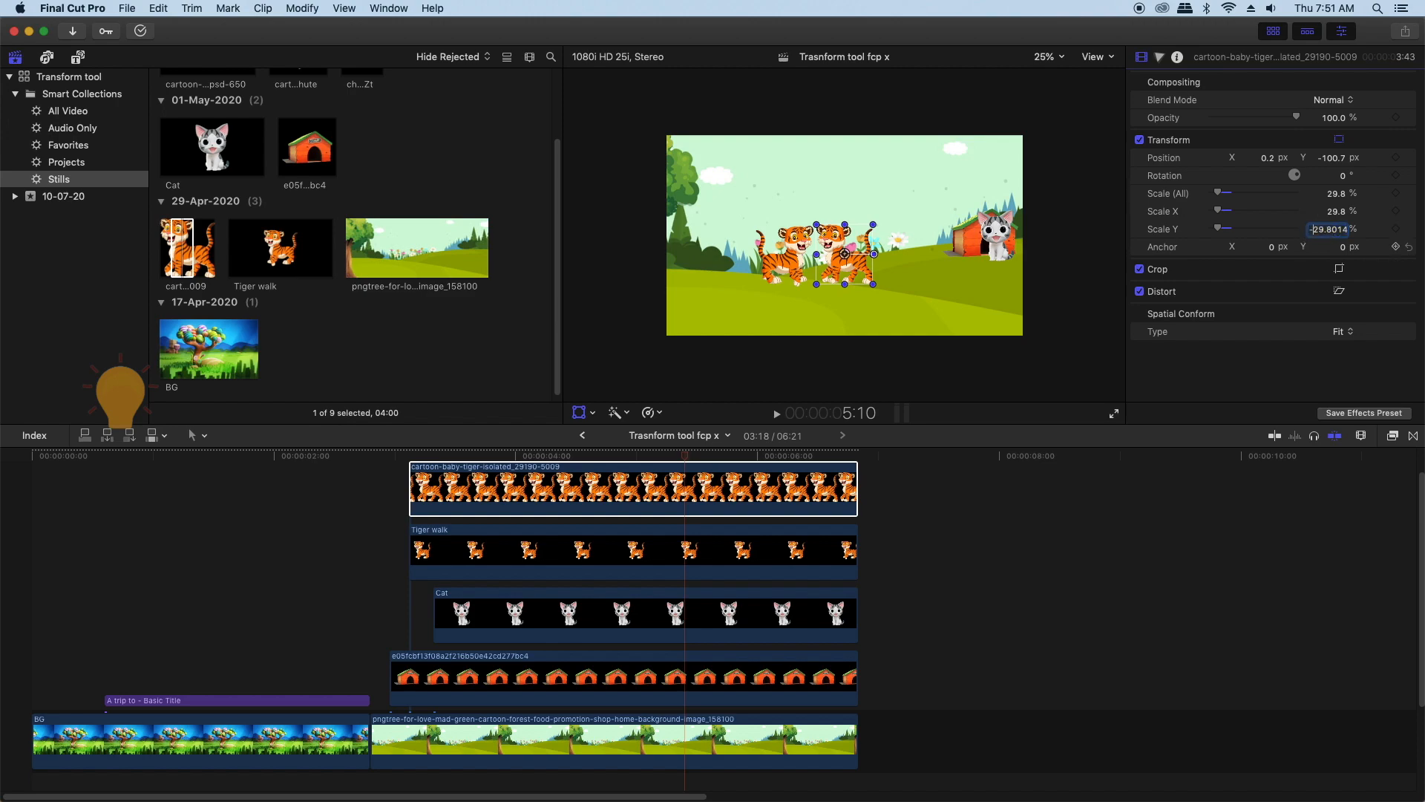
pyautogui.press('Return')
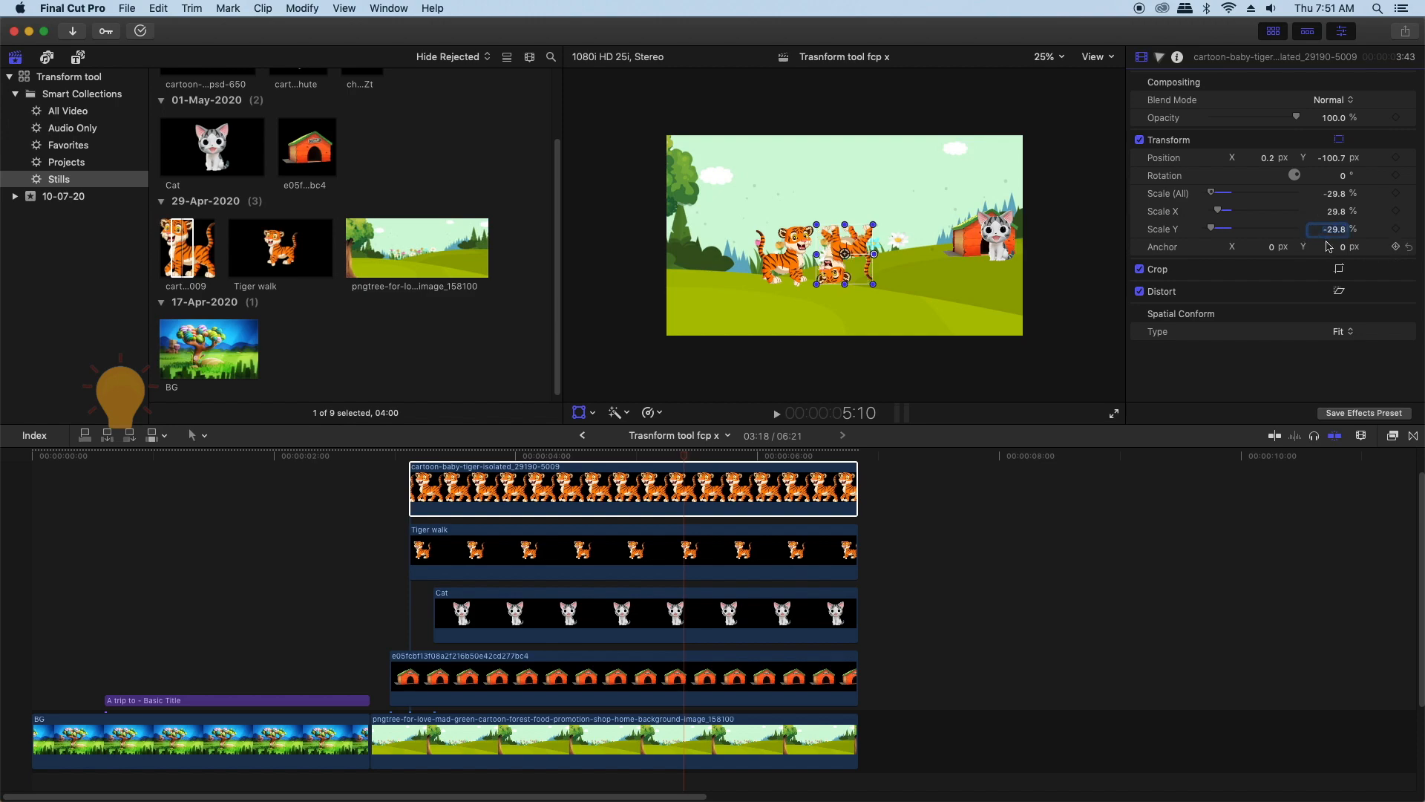
pyautogui.press('super+z')
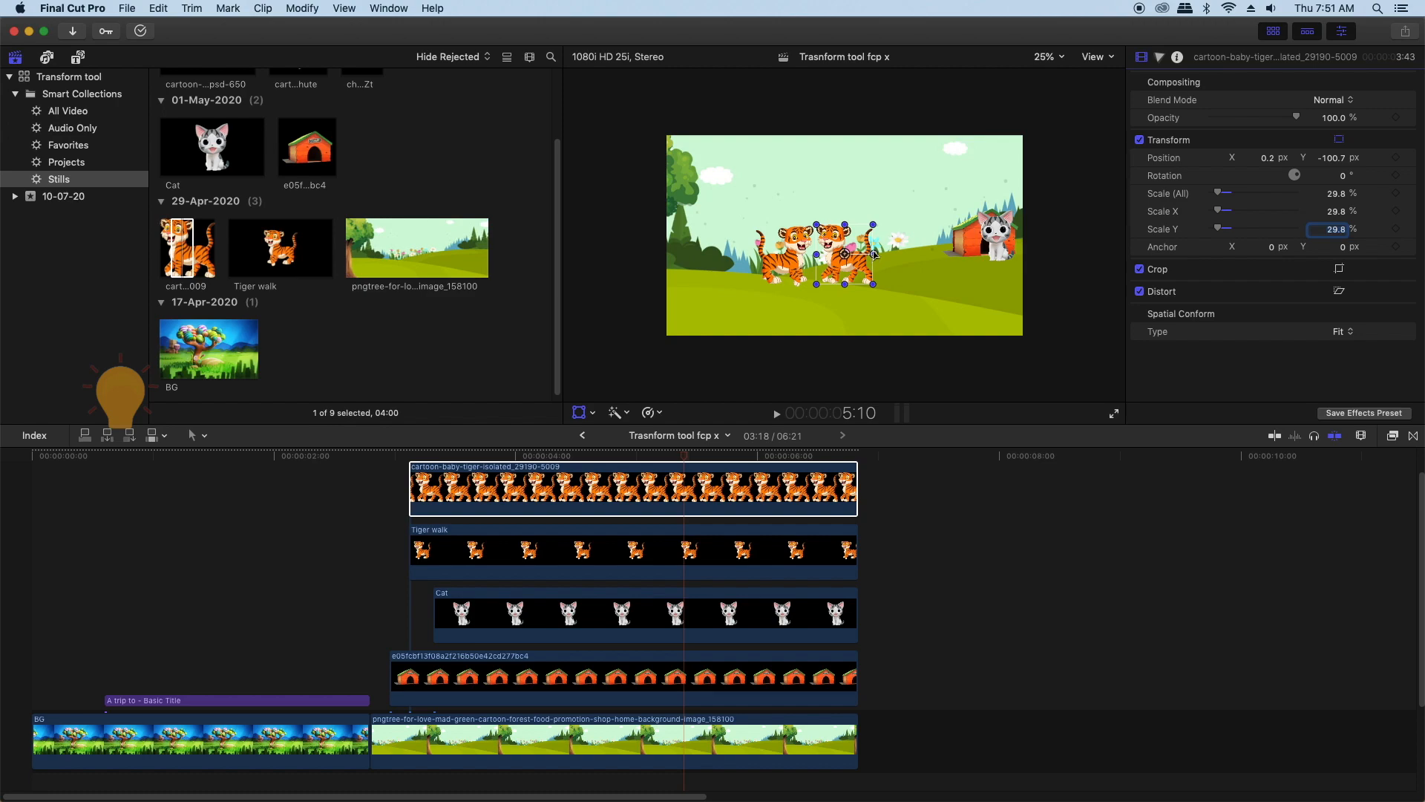
pyautogui.moveTo(816, 254); pyautogui.dragTo(874, 255)
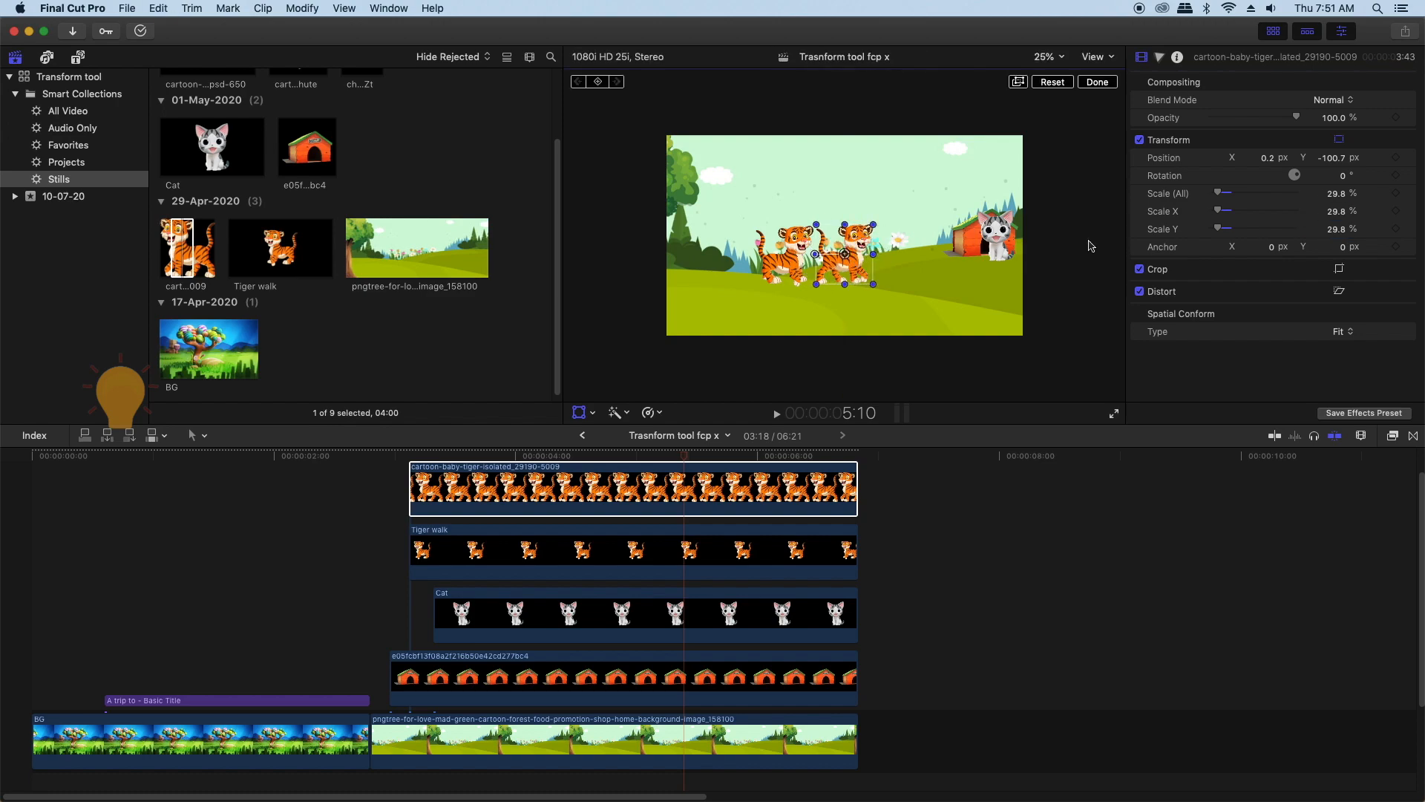
# - Mirror the baby tiger horizontally with a Scale X of -29.8% and place it over the walking tiger at about X -324, Y -108 px
pyautogui.click(1330, 212)
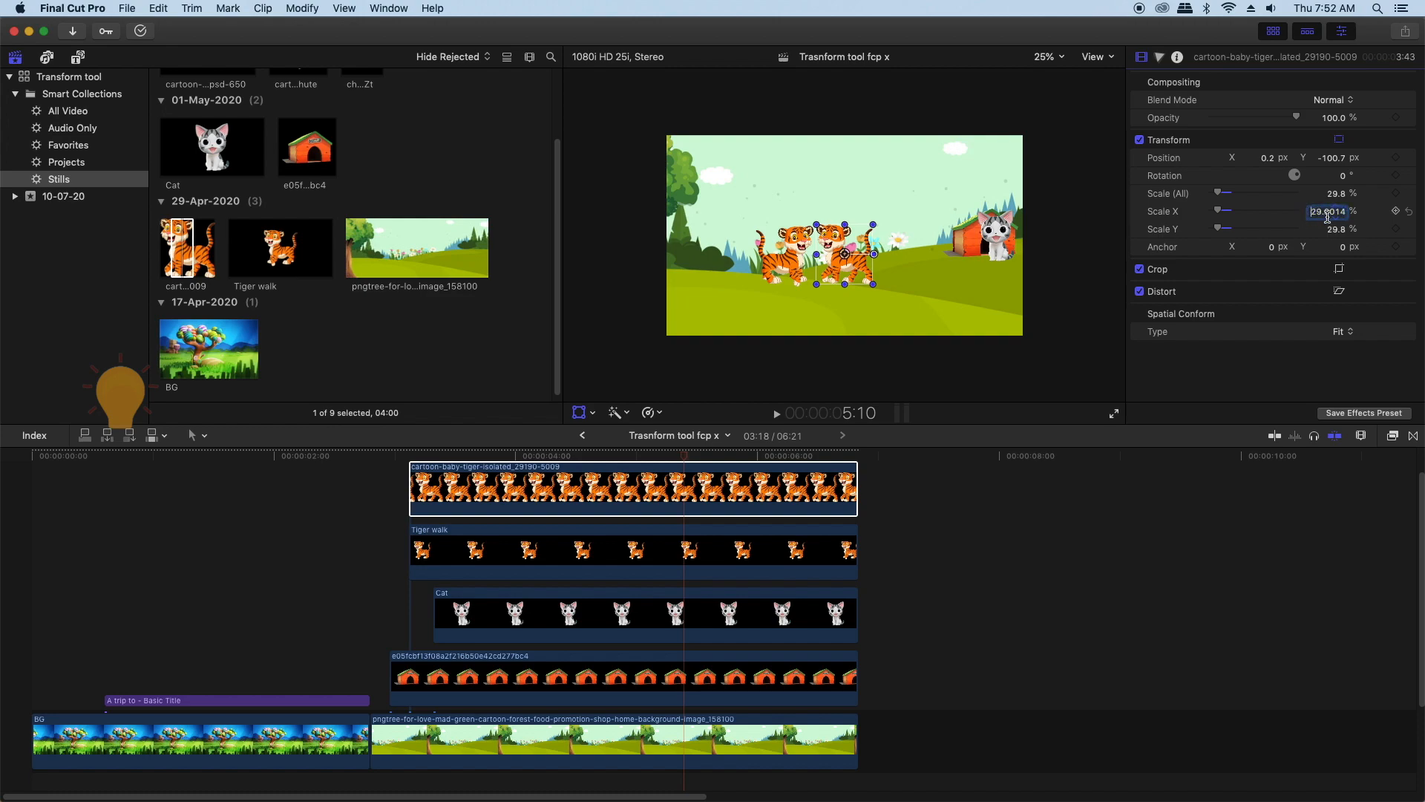
pyautogui.write('-')
pyautogui.press('Return')
pyautogui.moveTo(837, 254); pyautogui.dragTo(776, 255)
pyautogui.hotkey('shift', 't')
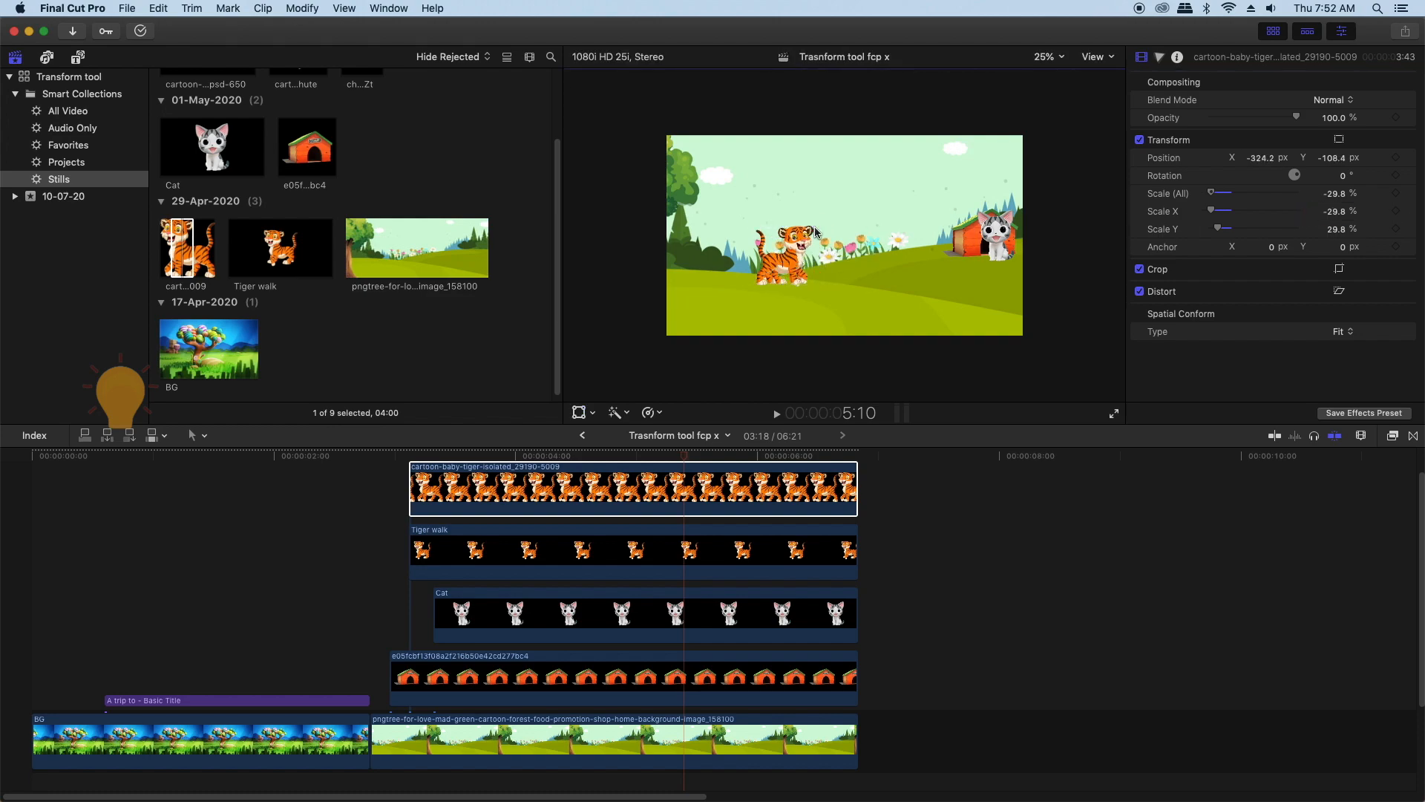
# - Keyframe the baby tiger's transform at 3:03, move it to about X 456, Y -101 px at 5:12, and show its video animation
pyautogui.click(413, 467)
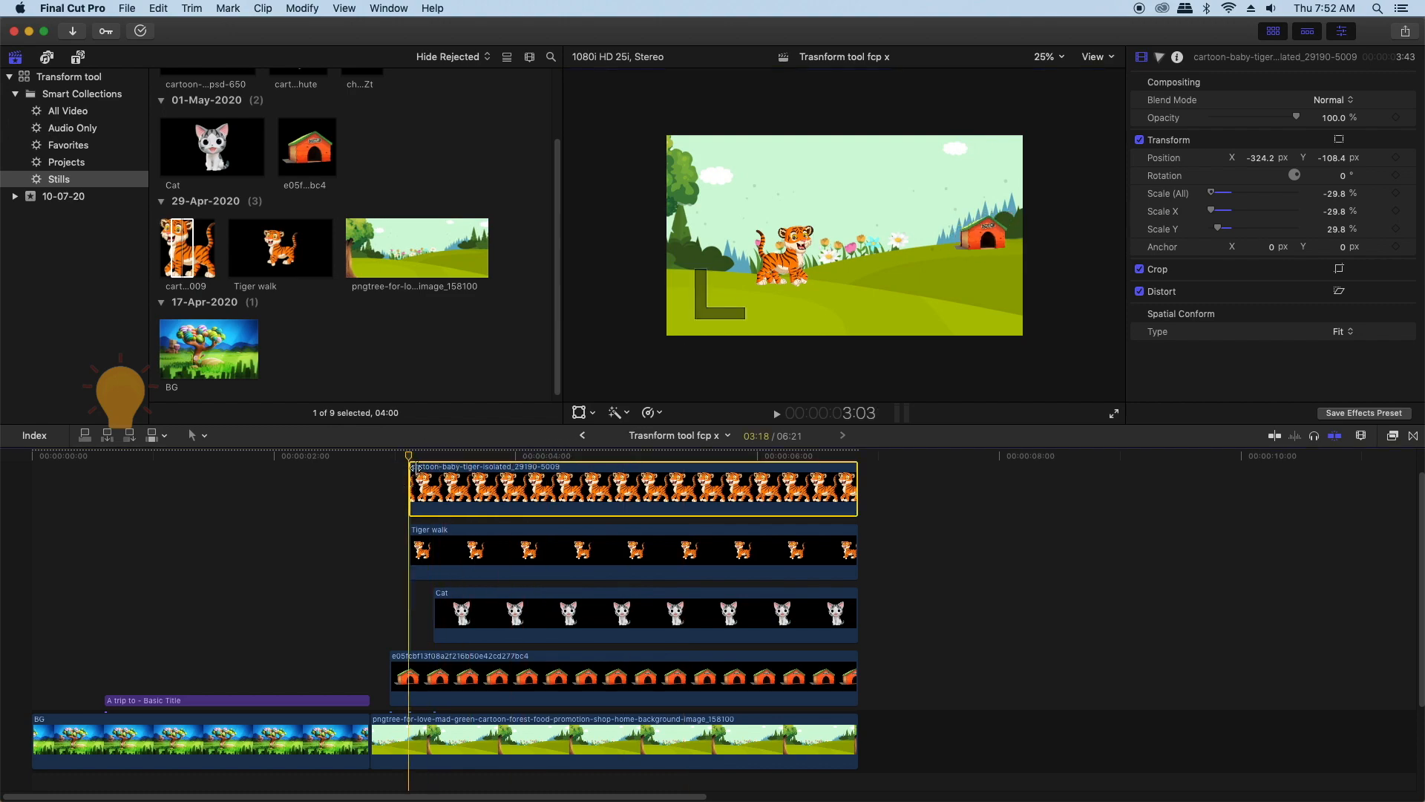
pyautogui.hotkey('shift', 't')
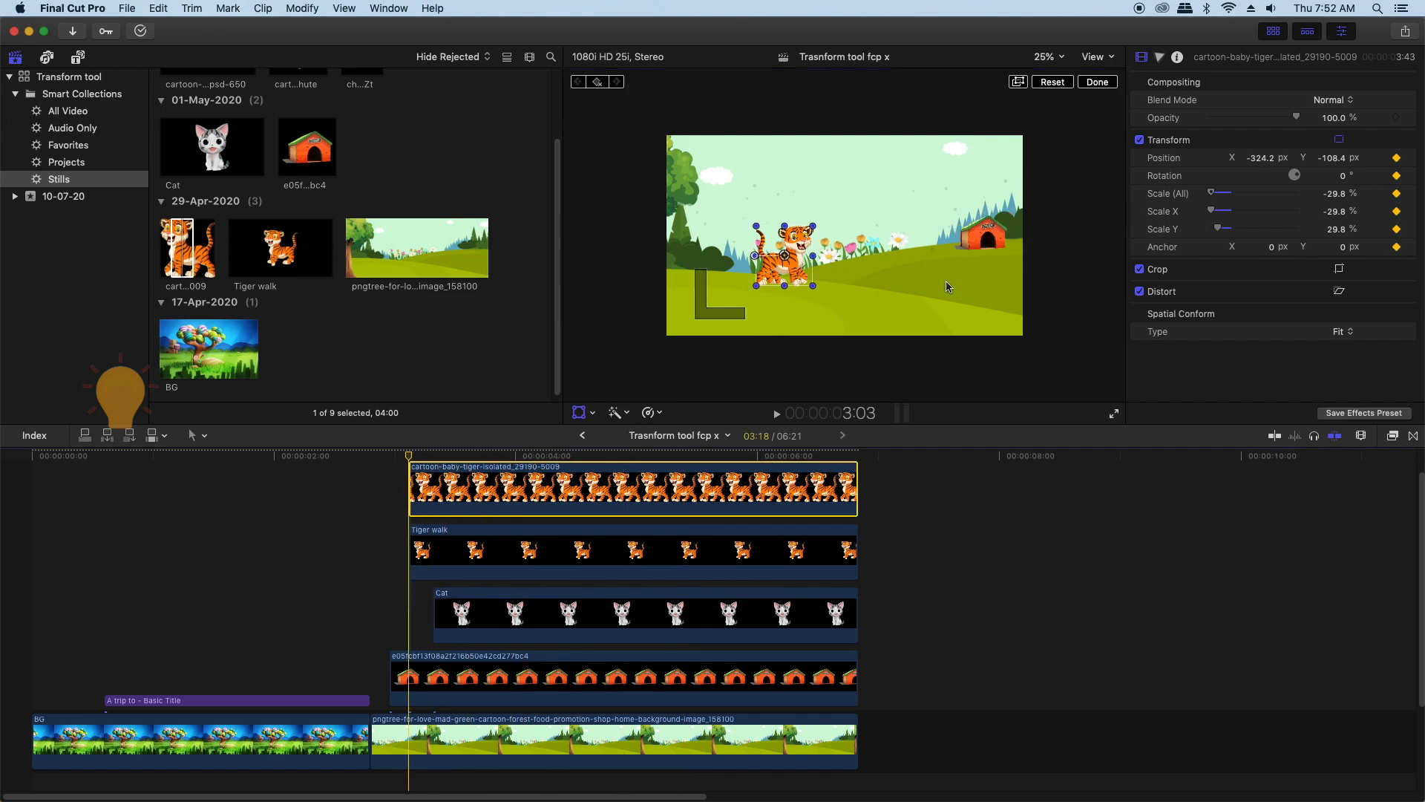
pyautogui.press('space')
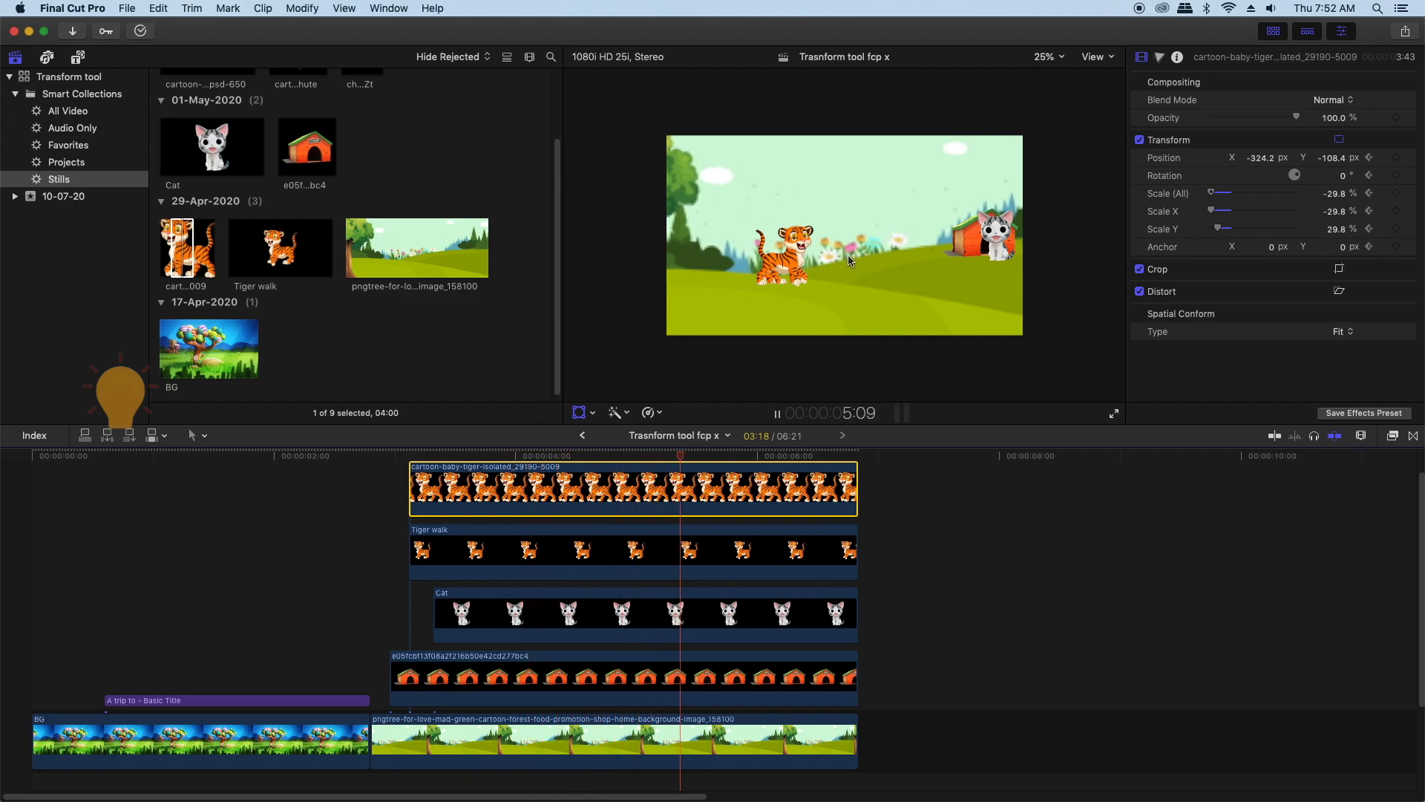
pyautogui.press('space')
pyautogui.moveTo(787, 256); pyautogui.dragTo(932, 256)
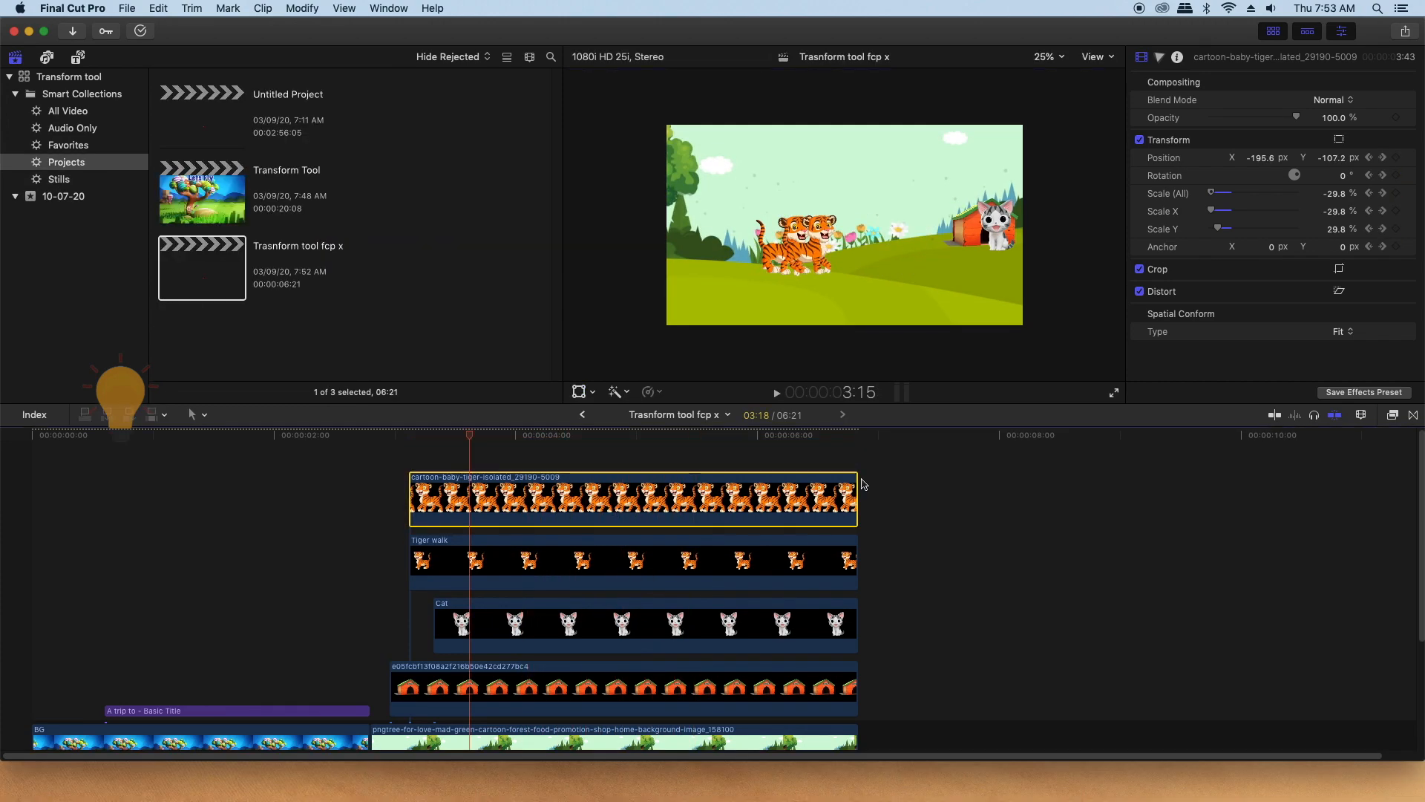
pyautogui.hotkey('ctrl', 'v')
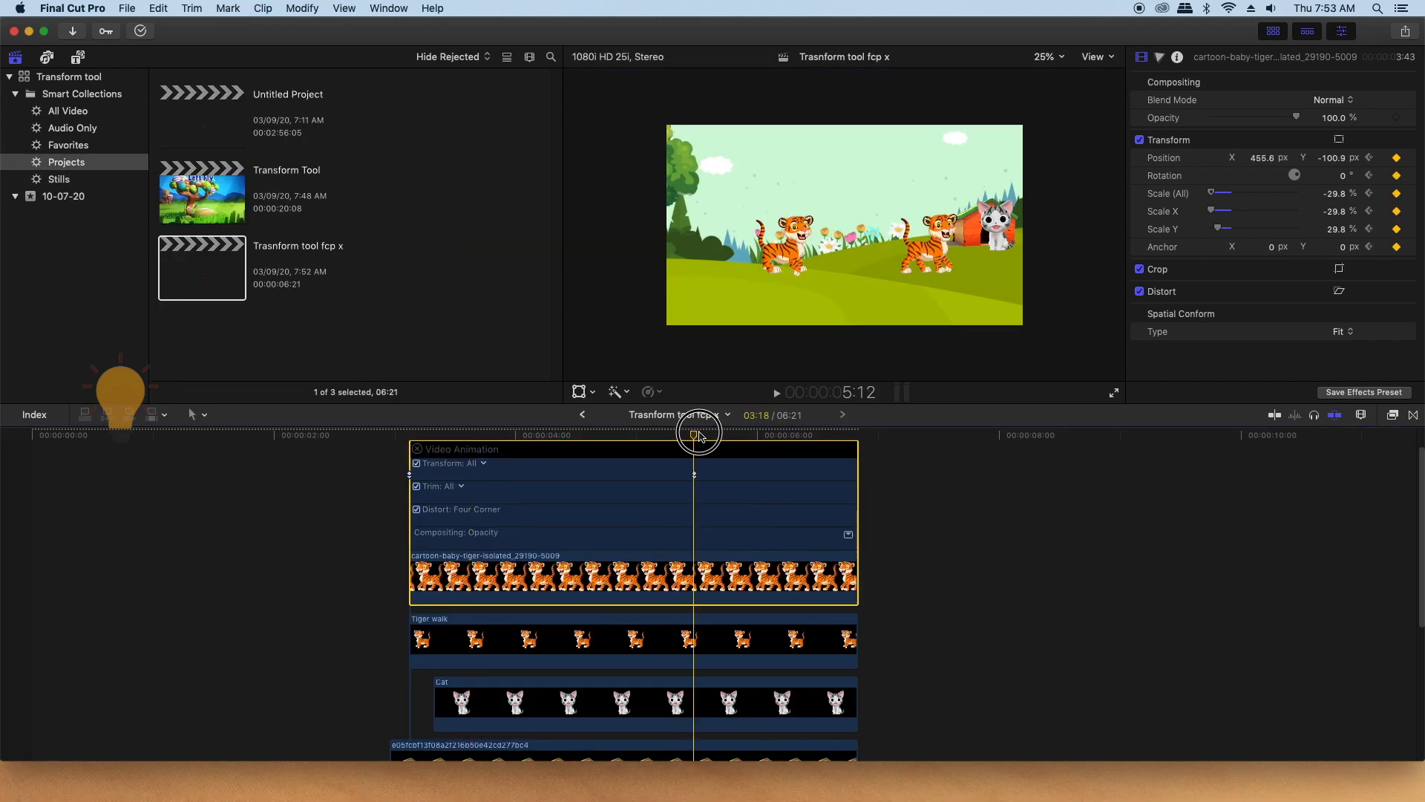
# - Move the walking tiger to about X 452, Y -112 px at 5:12 to animate it across the forest beside the cat
pyautogui.click(716, 656)
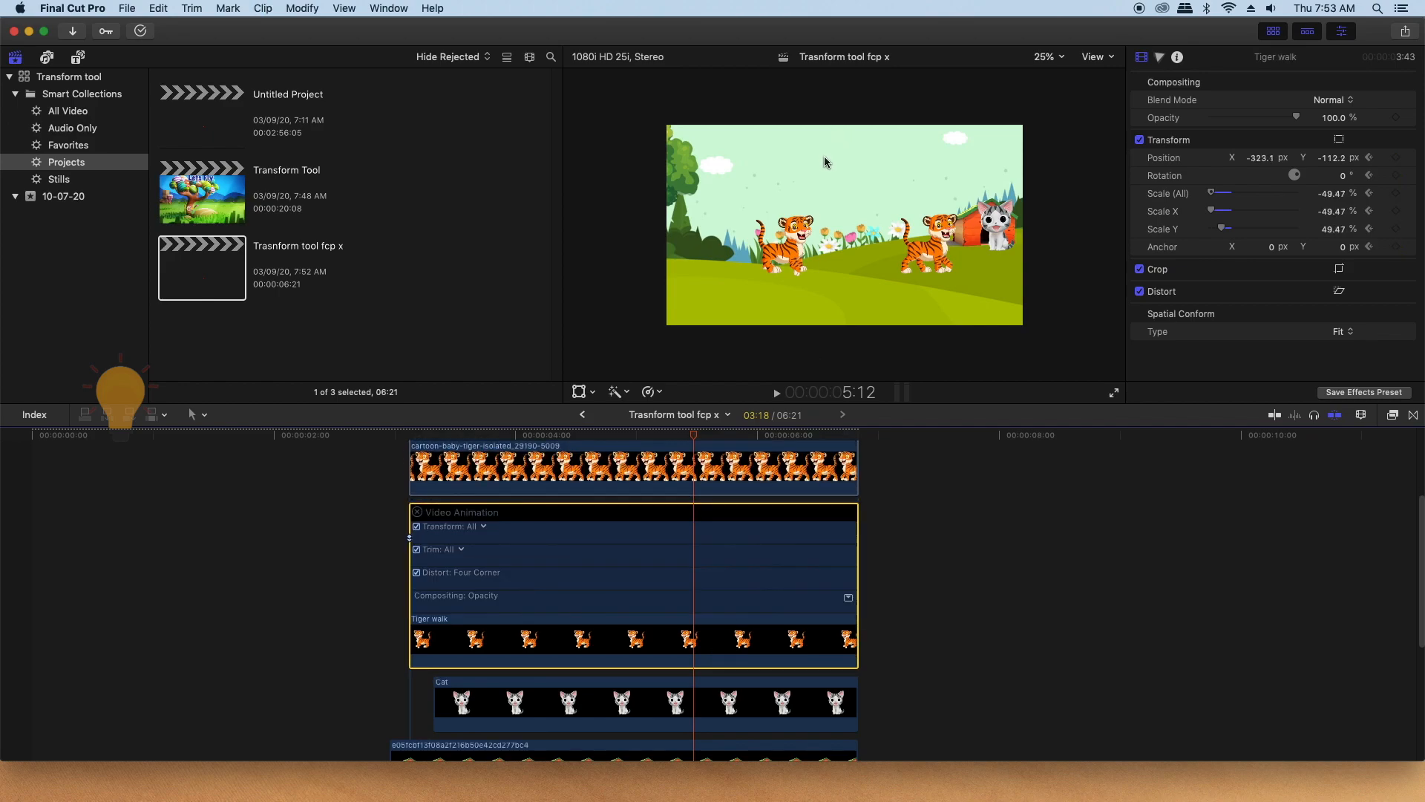
pyautogui.hotkey('shift', 't')
pyautogui.moveTo(785, 233); pyautogui.dragTo(930, 232)
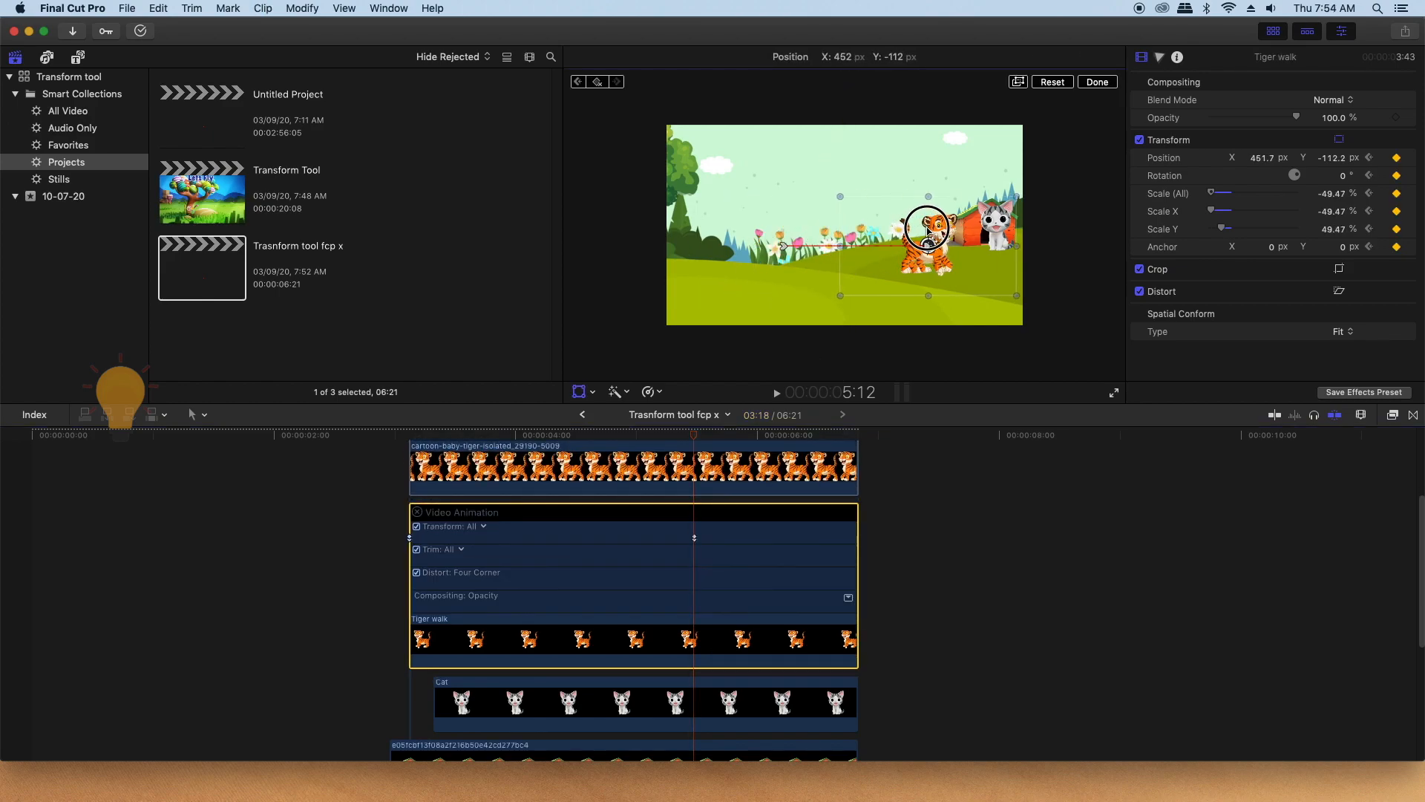
pyautogui.click(579, 391)
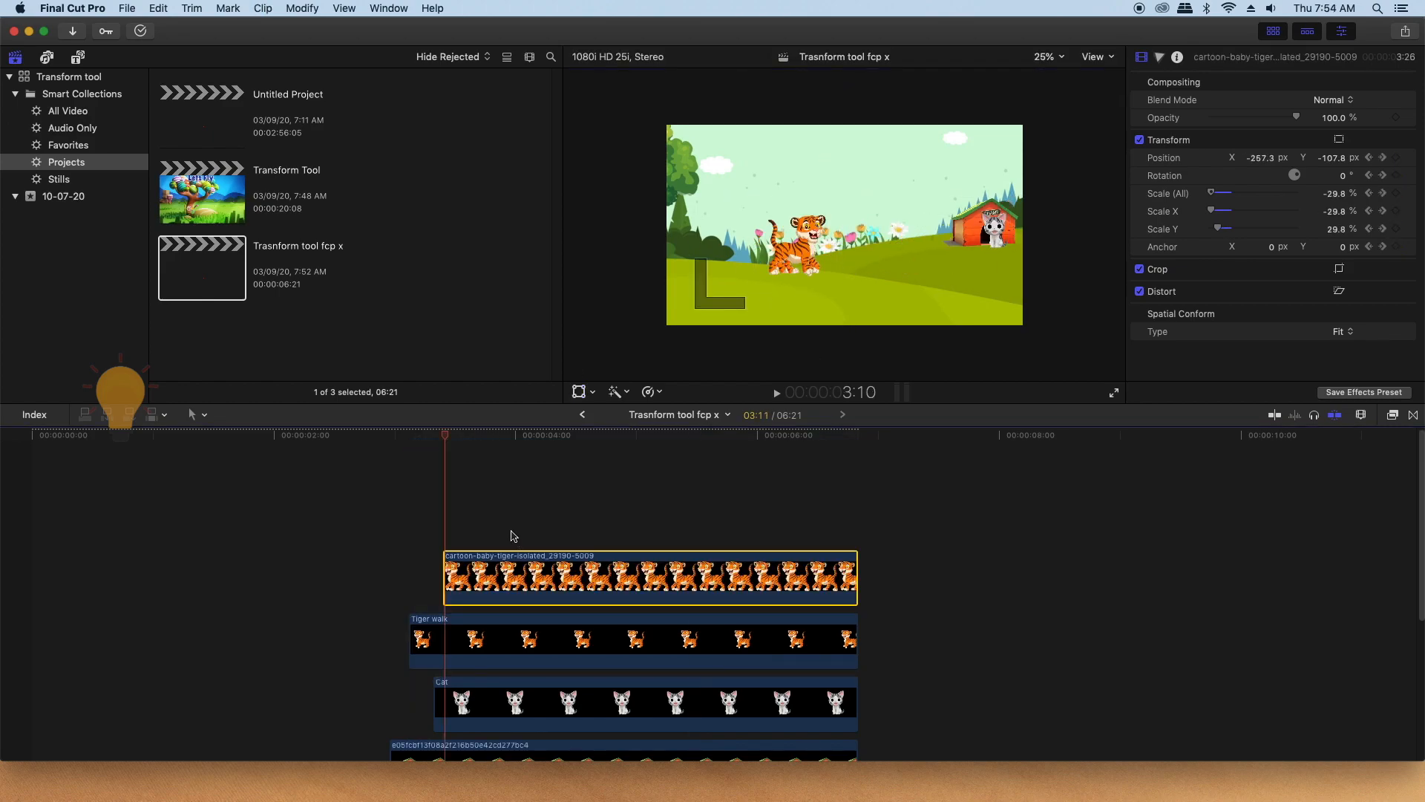
# - Split the baby tiger and Tiger walk clips at 3:18, eight frames after the baby tiger clip starts
pyautogui.scroll(-3, 507, 528)
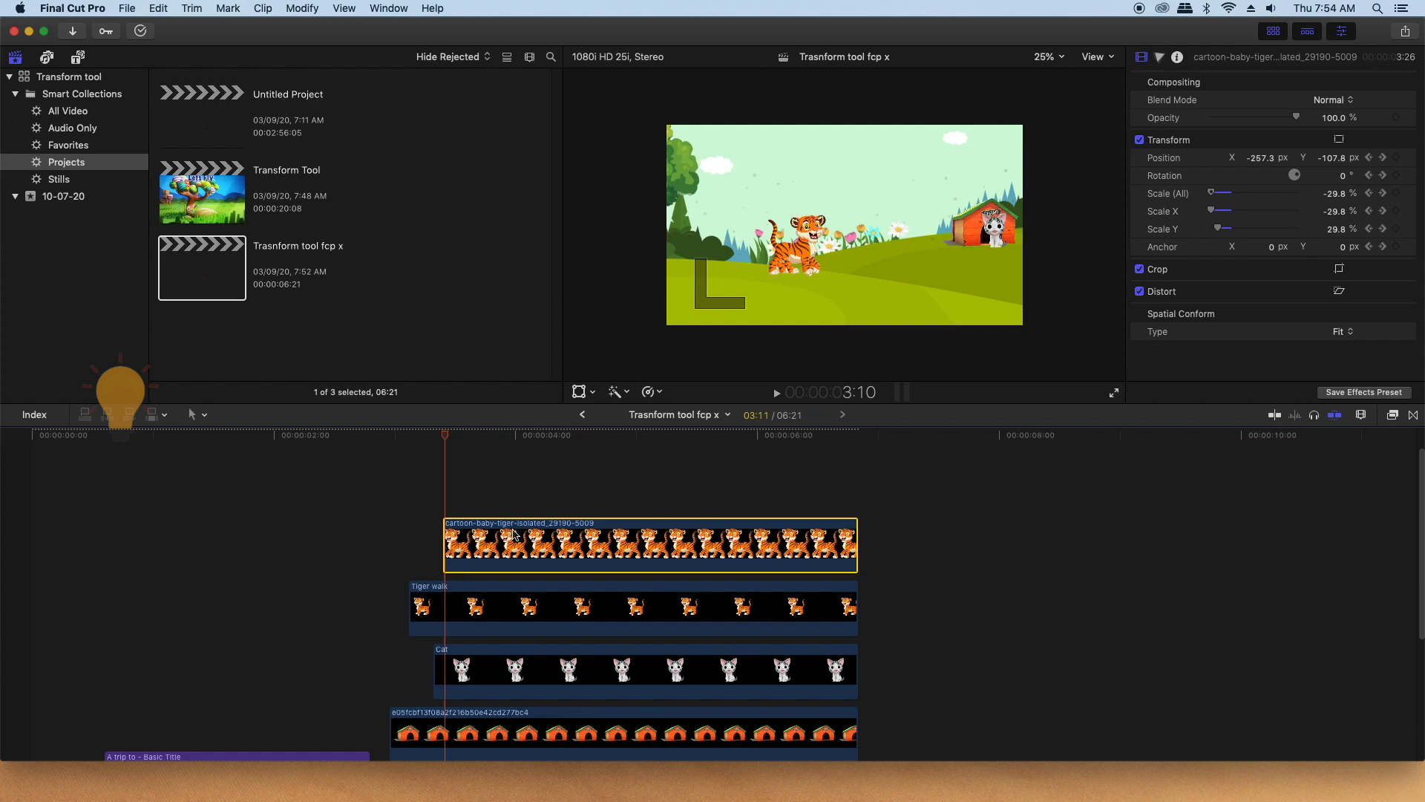
pyautogui.press('Right')
pyautogui.press('Right')
pyautogui.press('Right')
pyautogui.press('Right')
pyautogui.press('Right')
pyautogui.press('Right')
pyautogui.press('Right')
pyautogui.press('Right')
pyautogui.press('cmd+b')
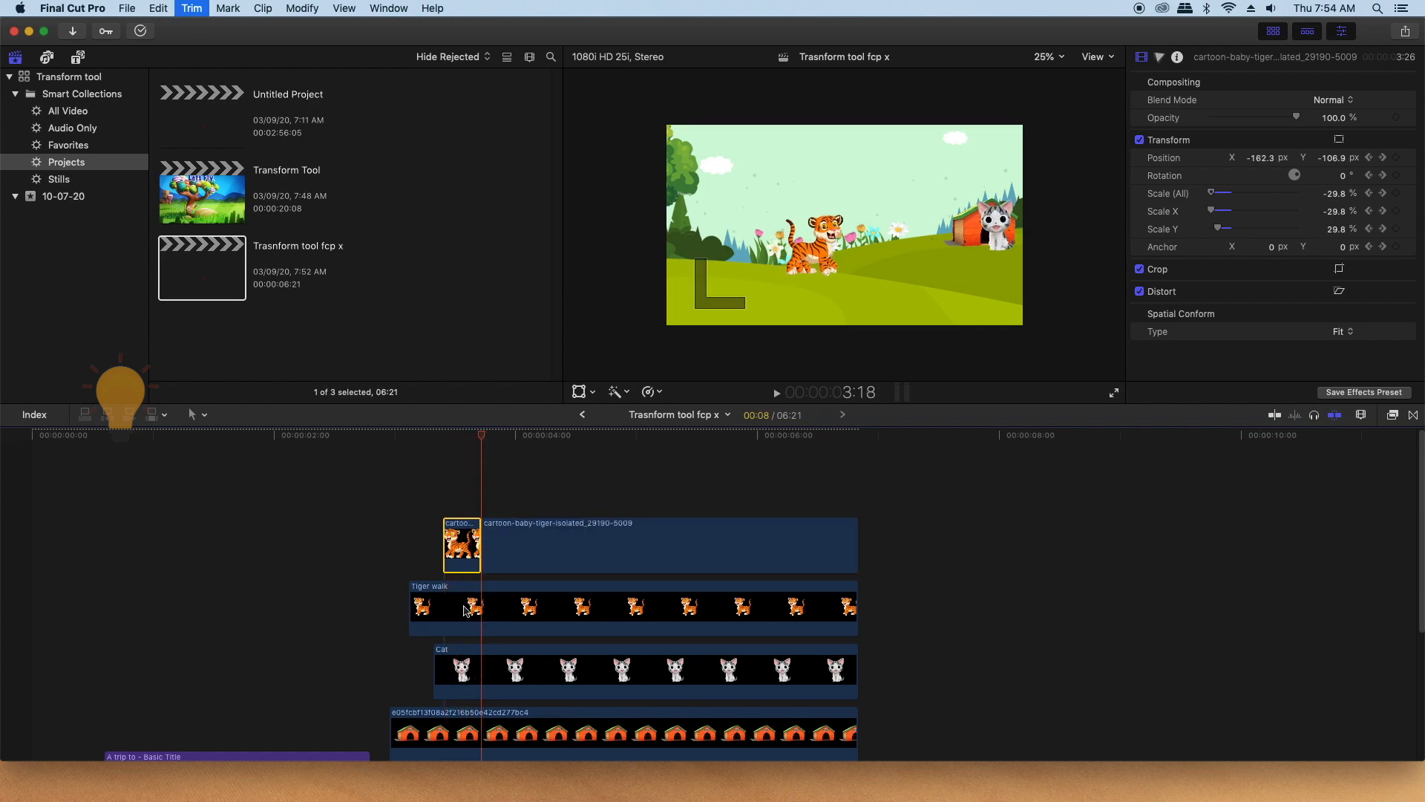
pyautogui.click(458, 608)
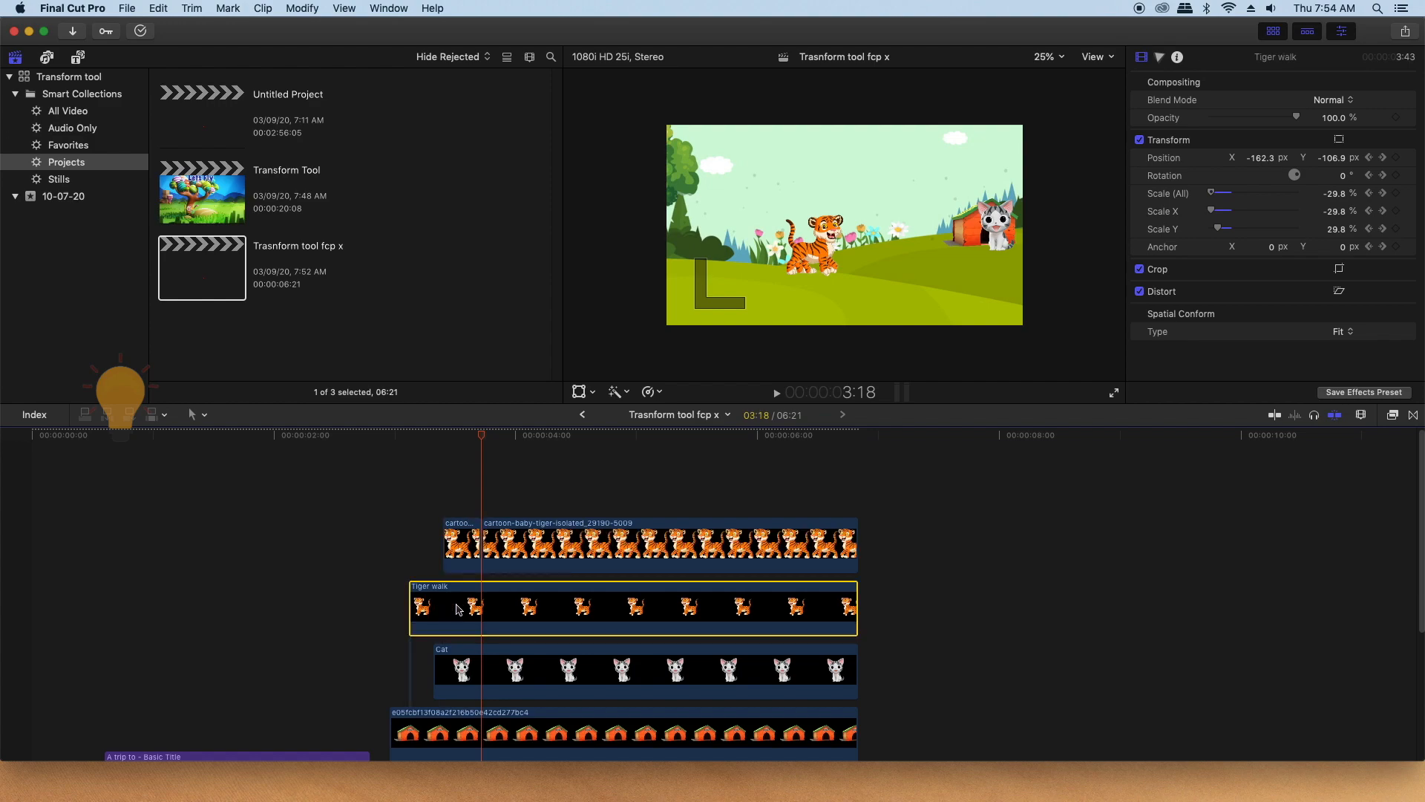
pyautogui.press('cmd+b')
# - Split the remaining parts of both tiger clips together at three more short intervals, the last at 4:17
pyautogui.click(491, 607)
pyautogui.keyDown('super'); pyautogui.click(497, 546); pyautogui.keyUp('super')
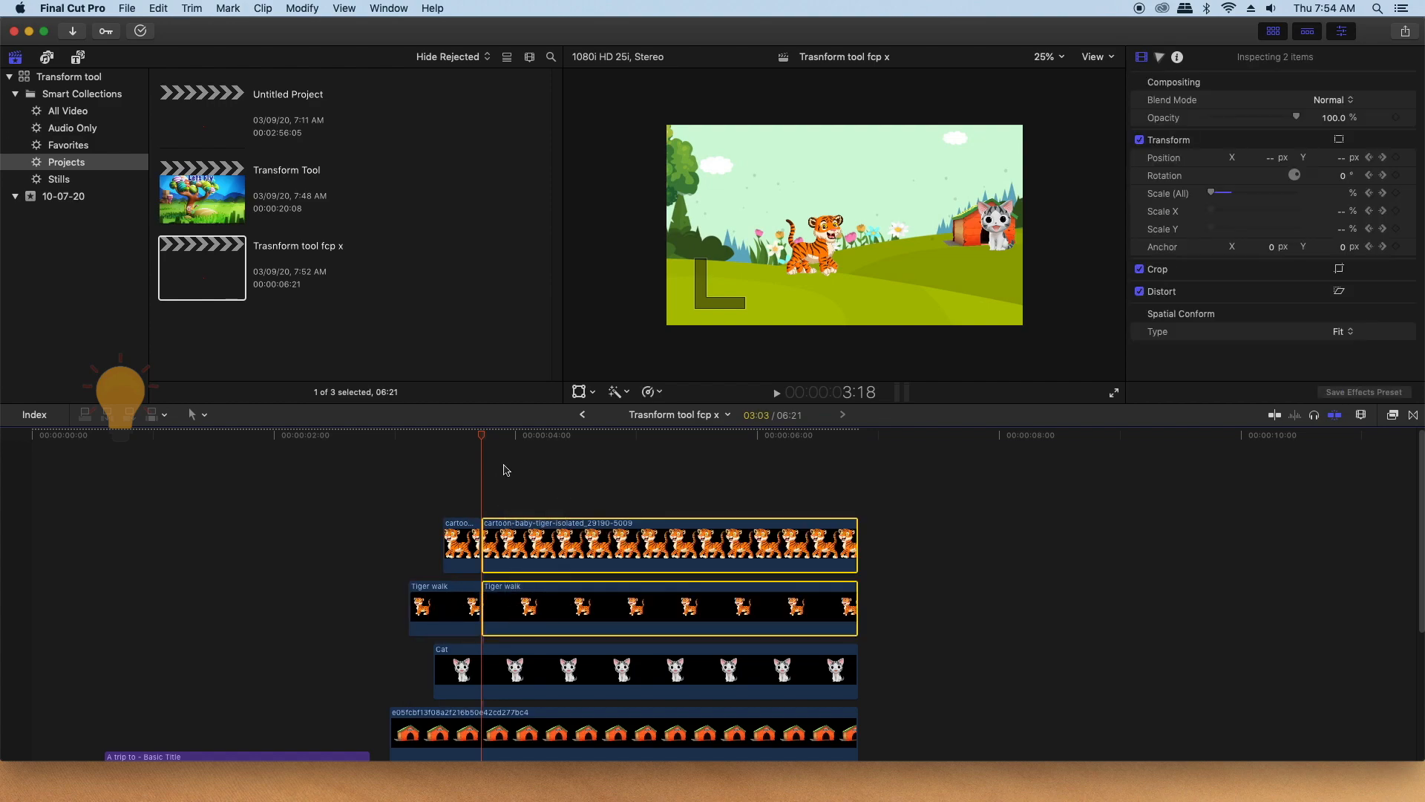
pyautogui.click(507, 435)
pyautogui.moveTo(508, 434); pyautogui.dragTo(628, 594)
pyautogui.press('super+b')
pyautogui.click(561, 433)
pyautogui.moveTo(561, 432); pyautogui.dragTo(566, 432)
pyautogui.press('super+b')
pyautogui.moveTo(627, 472); pyautogui.dragTo(685, 595)
pyautogui.click(602, 432)
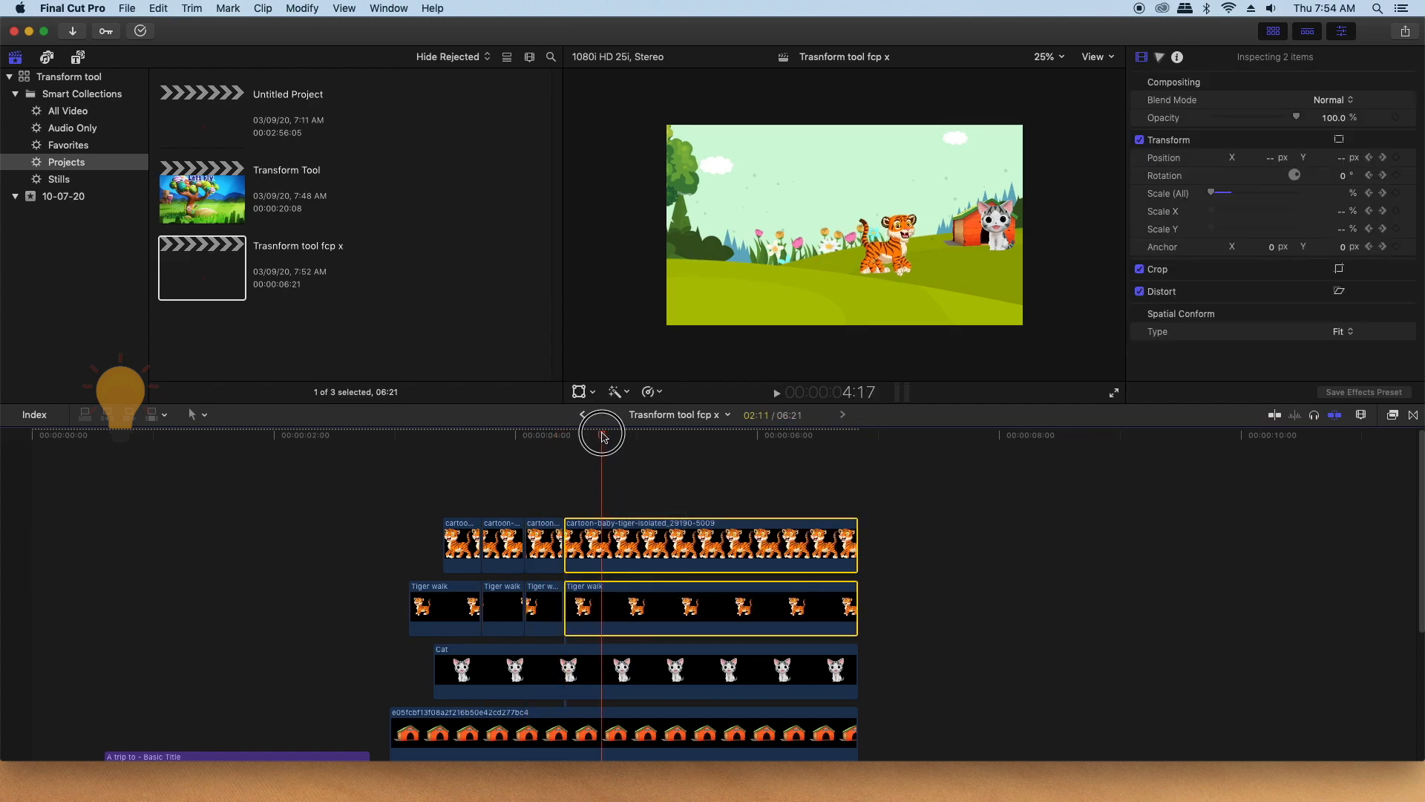
pyautogui.press('super+b')
# - Continue splitting both tiger clips at four more short intervals, the last just past 6:00
pyautogui.click(642, 434)
pyautogui.moveTo(665, 470); pyautogui.dragTo(729, 605)
pyautogui.press('super+b')
pyautogui.moveTo(655, 435); pyautogui.dragTo(692, 435)
pyautogui.moveTo(703, 483); pyautogui.dragTo(748, 626)
pyautogui.press('super+b')
pyautogui.click(735, 436)
pyautogui.moveTo(738, 464); pyautogui.dragTo(781, 617)
pyautogui.press('super+b')
pyautogui.click(777, 435)
pyautogui.moveTo(790, 468); pyautogui.dragTo(825, 618)
pyautogui.press('super+b')
# - Split only the two tiger clips at 6:10, undoing the cut that also splits the Cat clip
pyautogui.click(809, 436)
pyautogui.moveTo(811, 471); pyautogui.dragTo(824, 636)
pyautogui.press('super+b')
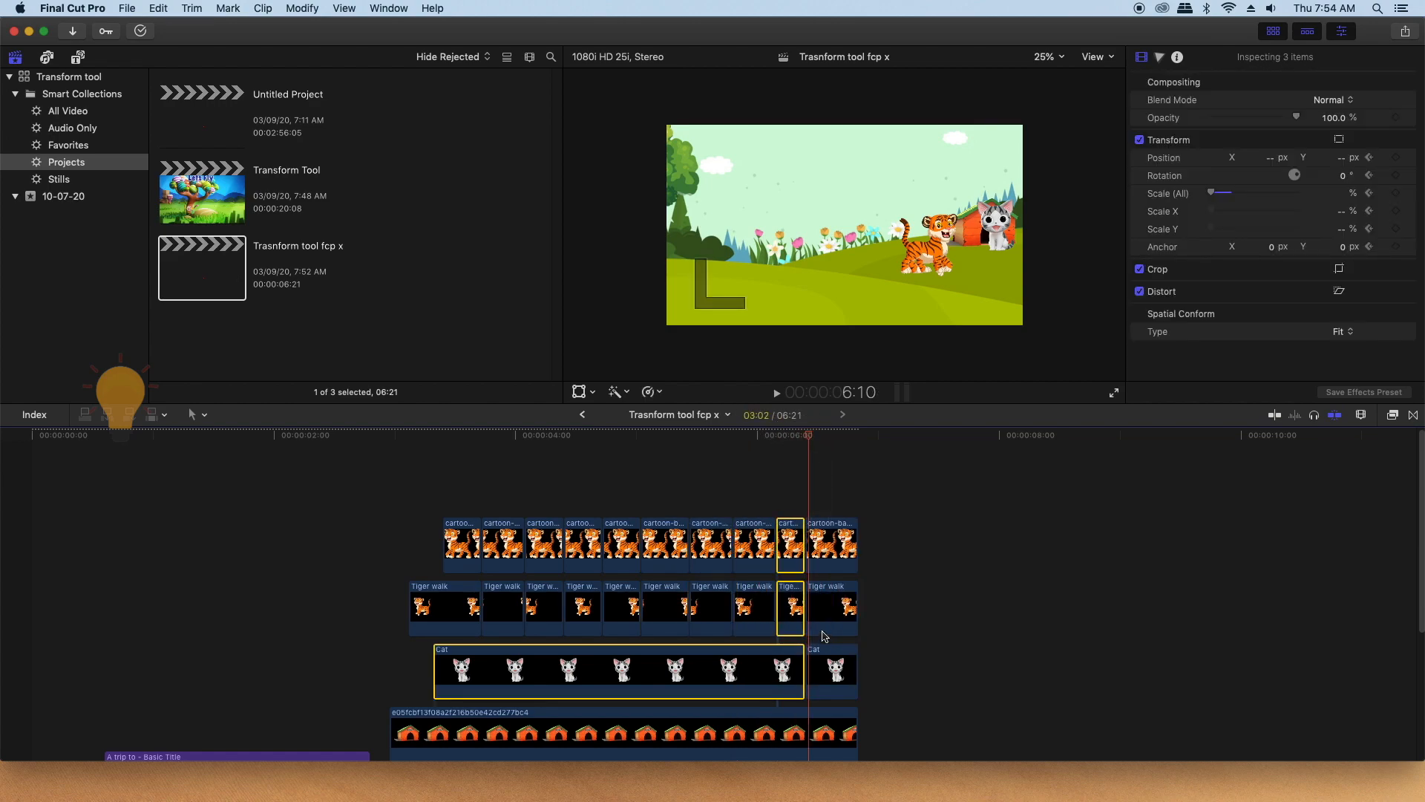
pyautogui.press('super+z')
pyautogui.moveTo(814, 484); pyautogui.dragTo(831, 611)
pyautogui.click(765, 286)
pyautogui.press('v')
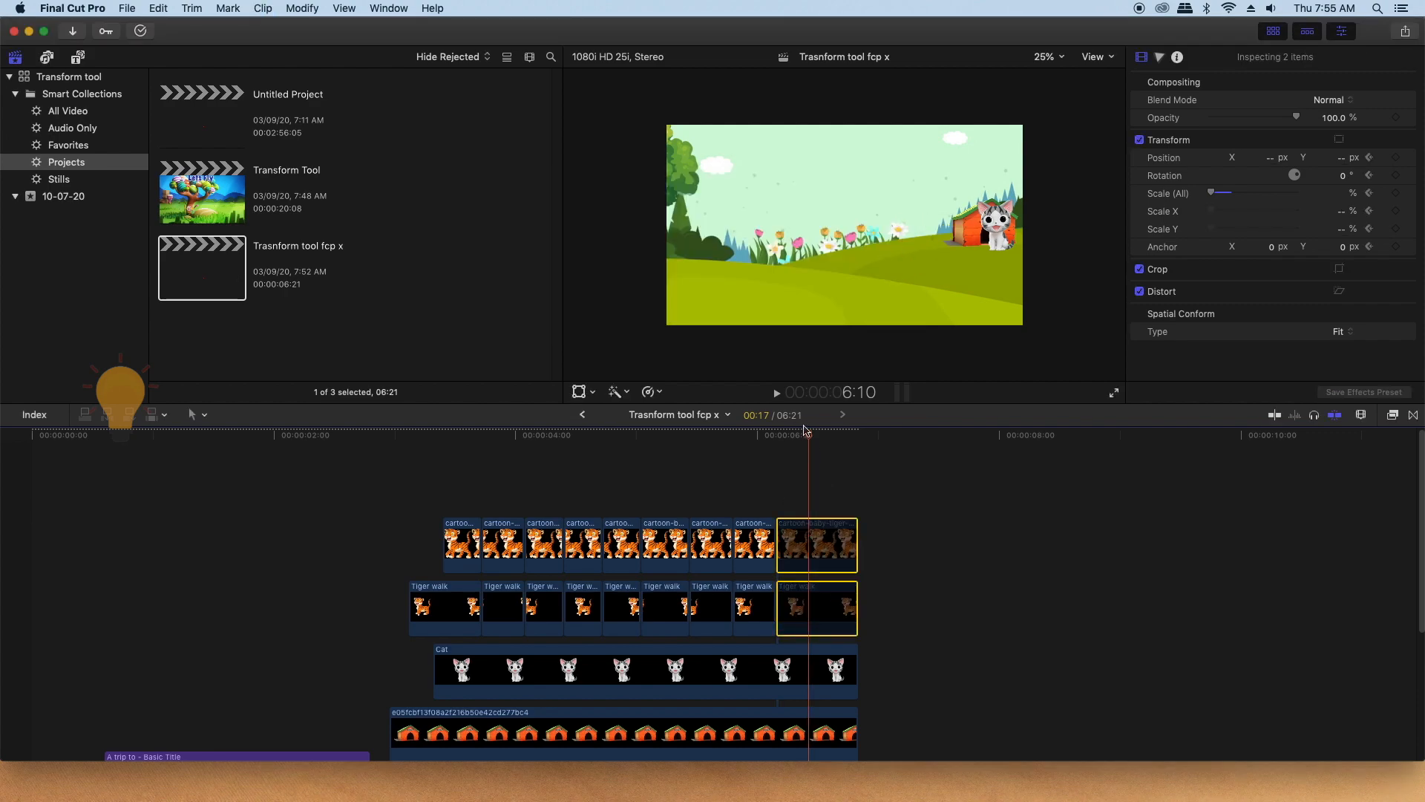
pyautogui.press('v')
pyautogui.press('super+b')
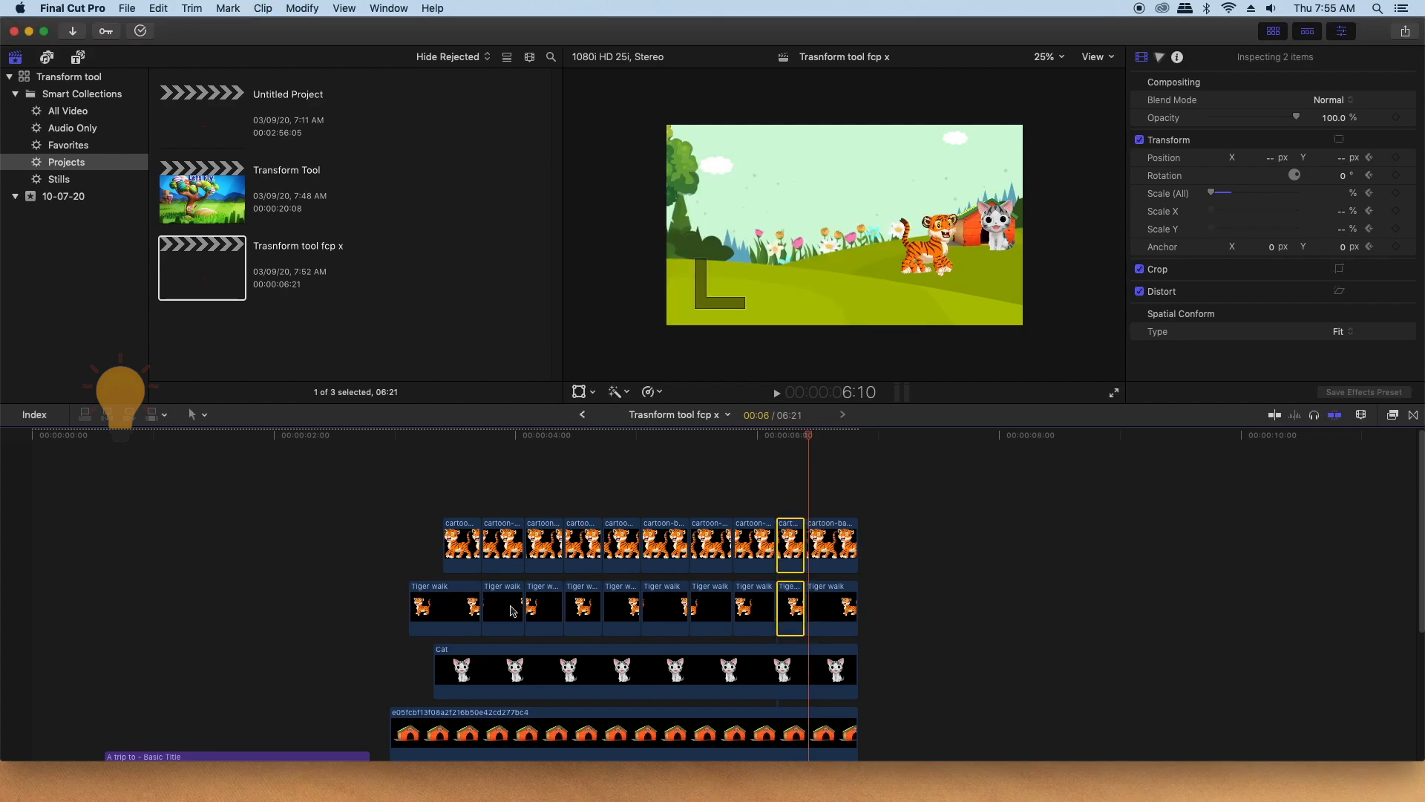
# - Delete the second, fourth, sixth and eighth Tiger walk segments so baby tiger segments fill the gaps
pyautogui.click(511, 610)
pyautogui.press('Delete')
pyautogui.click(585, 608)
pyautogui.press('Delete')
pyautogui.click(665, 607)
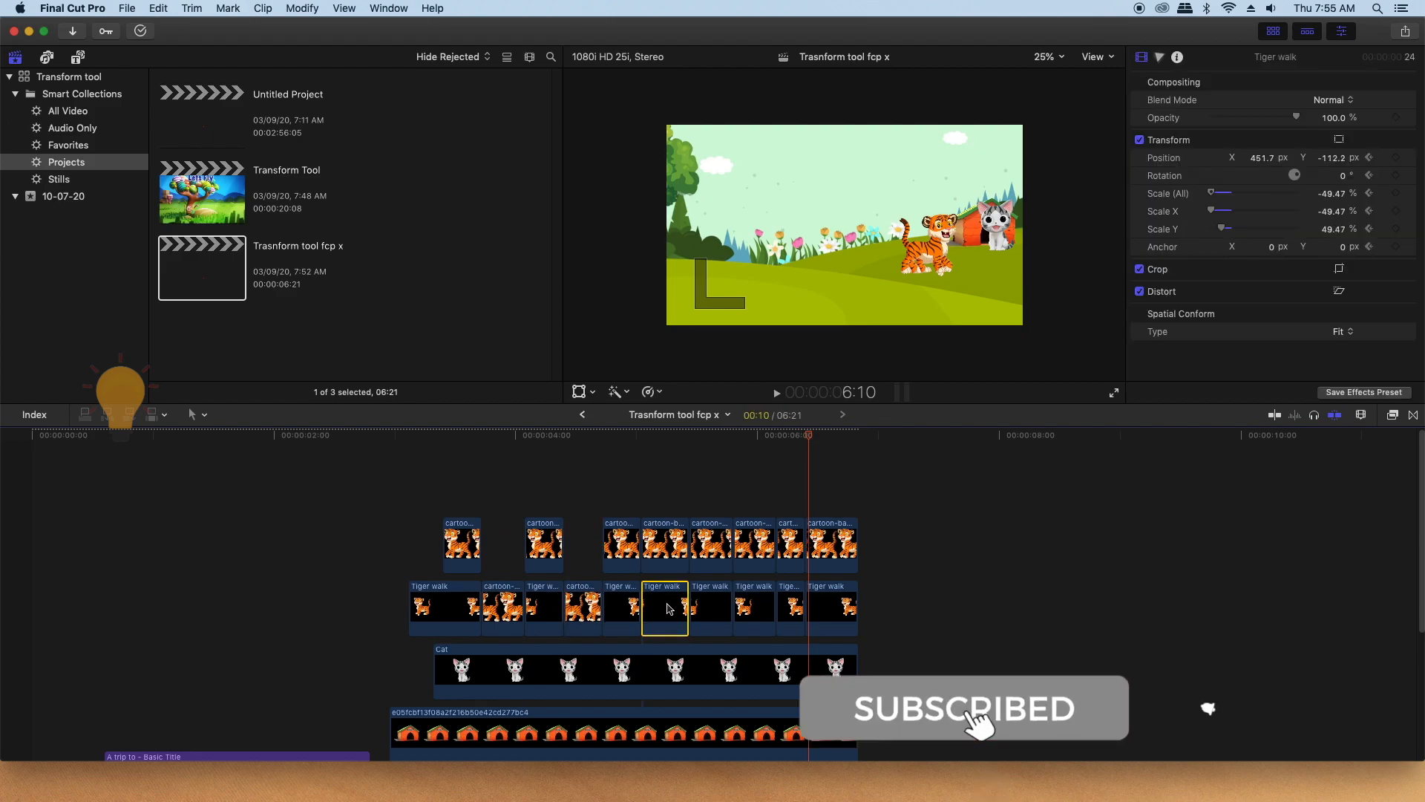
pyautogui.press('Delete')
pyautogui.click(738, 604)
pyautogui.press('Delete')
# - Delete the first, third, fifth and seventh baby tiger segments that overlap the remaining Tiger walk segments
pyautogui.click(467, 549)
pyautogui.press('Delete')
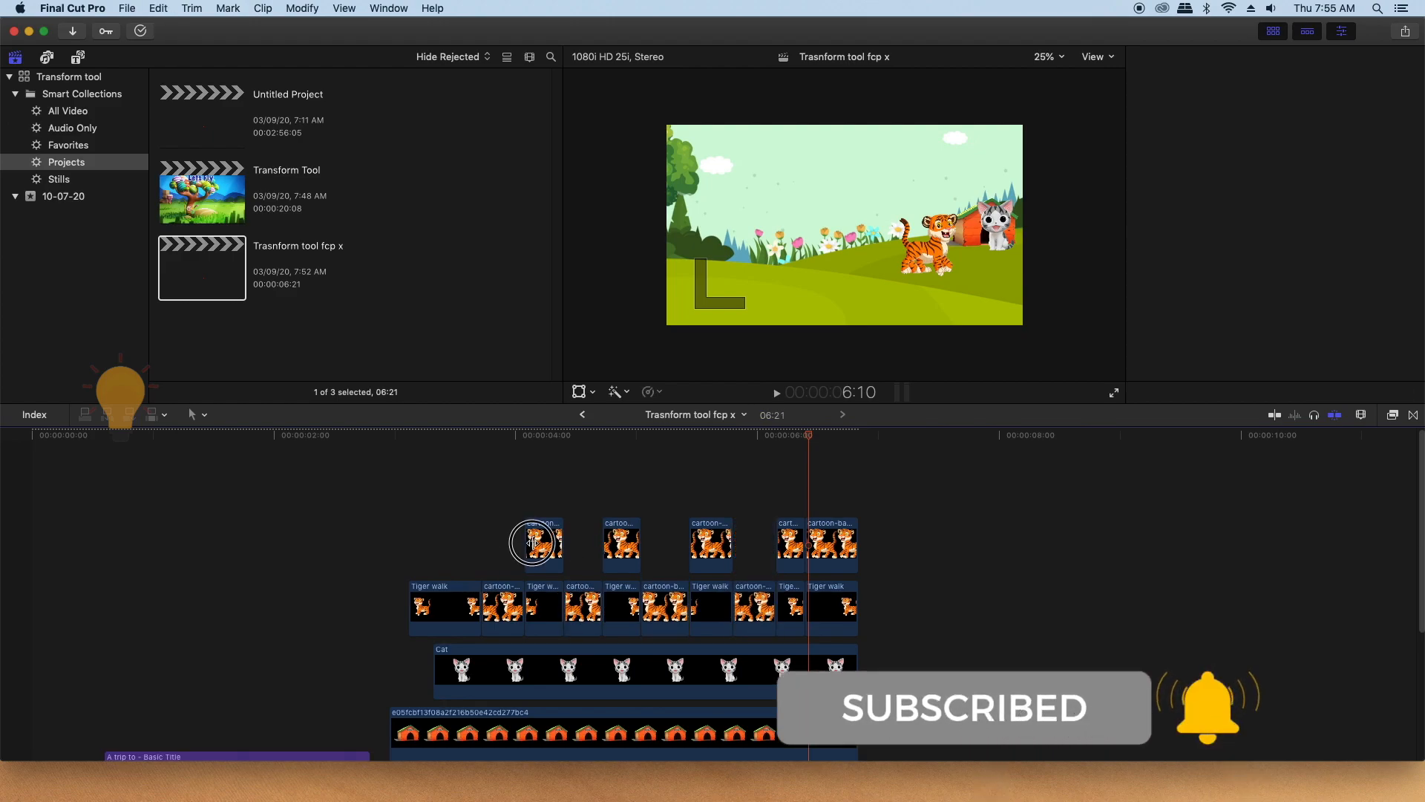
pyautogui.click(544, 546)
pyautogui.press('Delete')
pyautogui.click(622, 541)
pyautogui.press('Delete')
pyautogui.click(709, 544)
pyautogui.press('Delete')
# - Preview the alternating tigers, trim the first Tiger walk segment to end at 3:08 and extend the next baby tiger segment back to it
pyautogui.click(451, 435)
pyautogui.press('space')
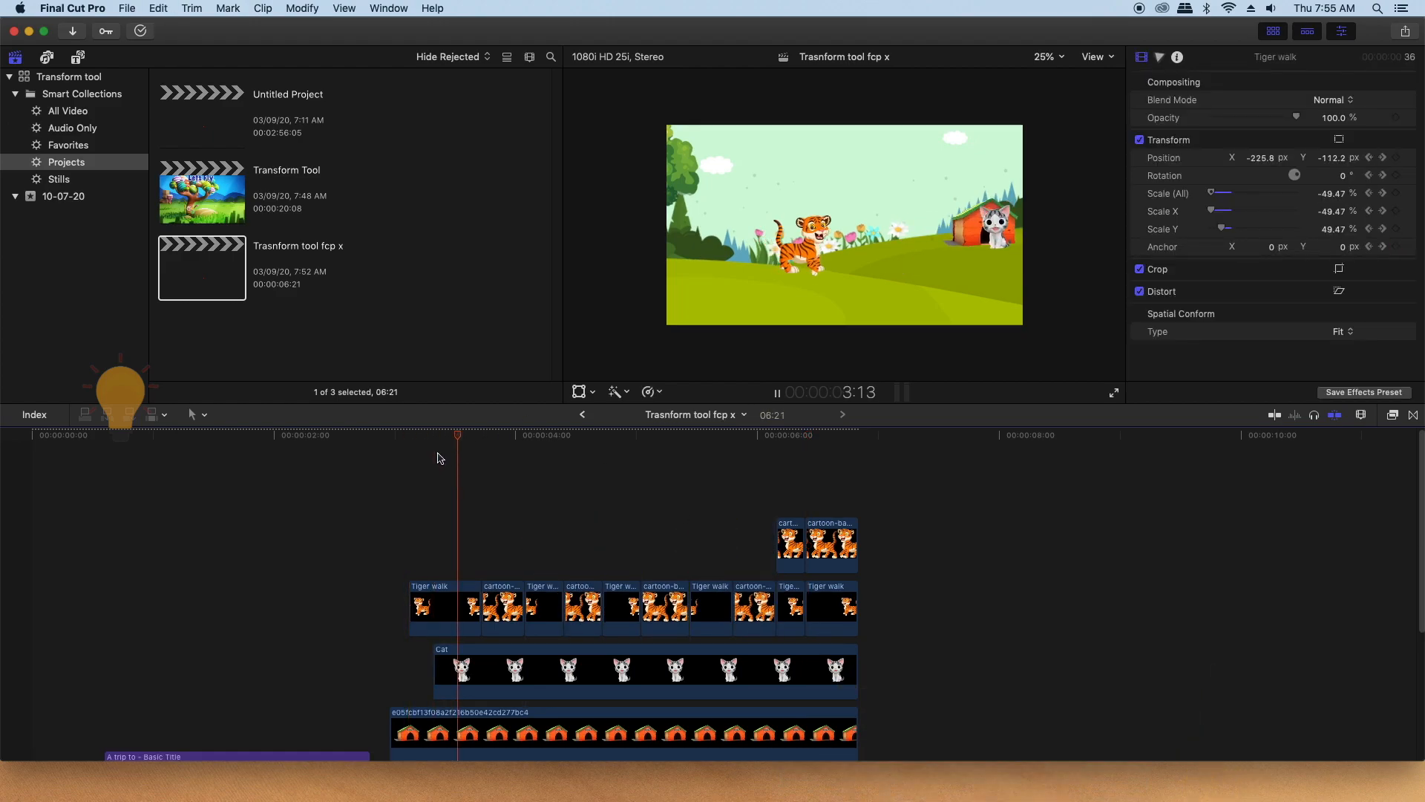
pyautogui.click(440, 438)
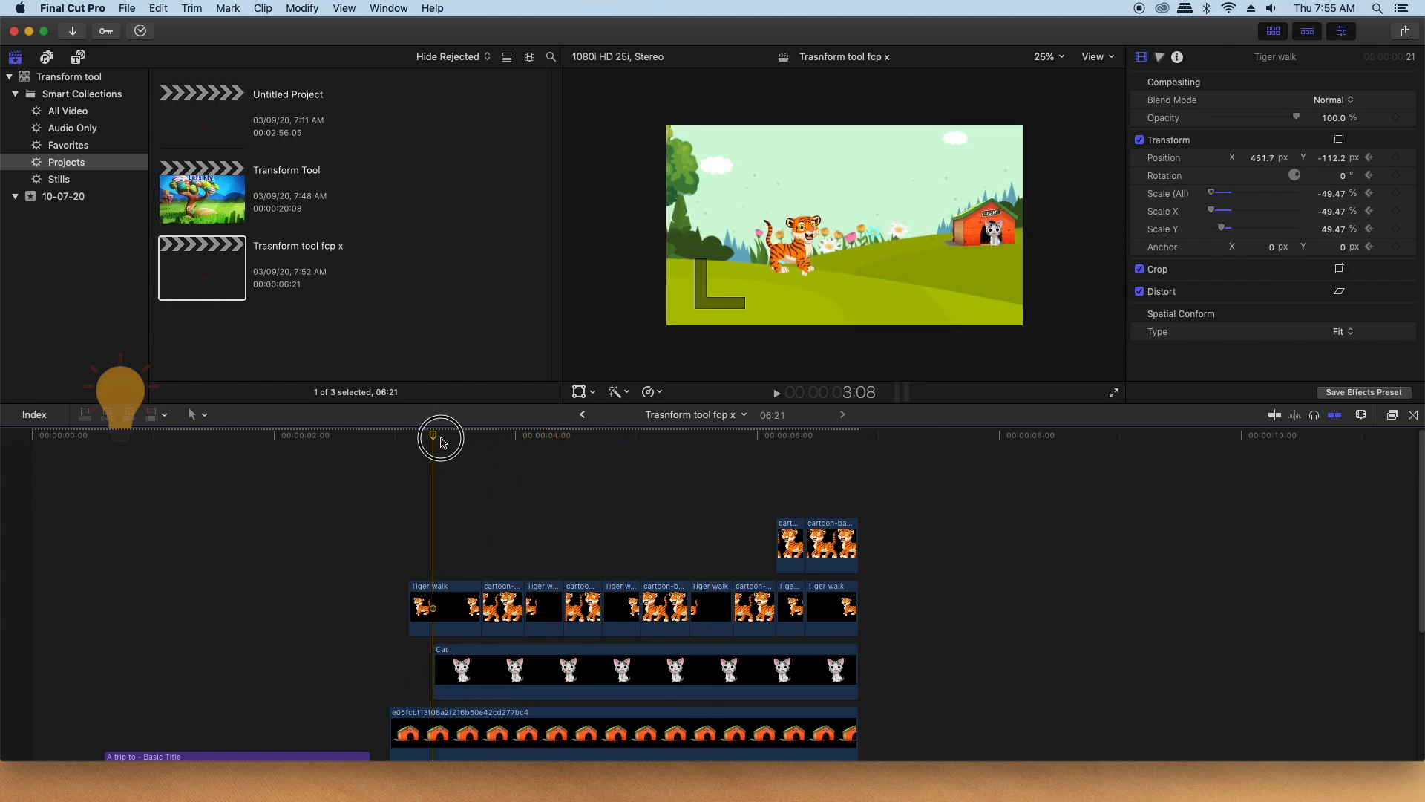
pyautogui.moveTo(480, 594); pyautogui.dragTo(436, 595)
pyautogui.moveTo(440, 533); pyautogui.dragTo(432, 536)
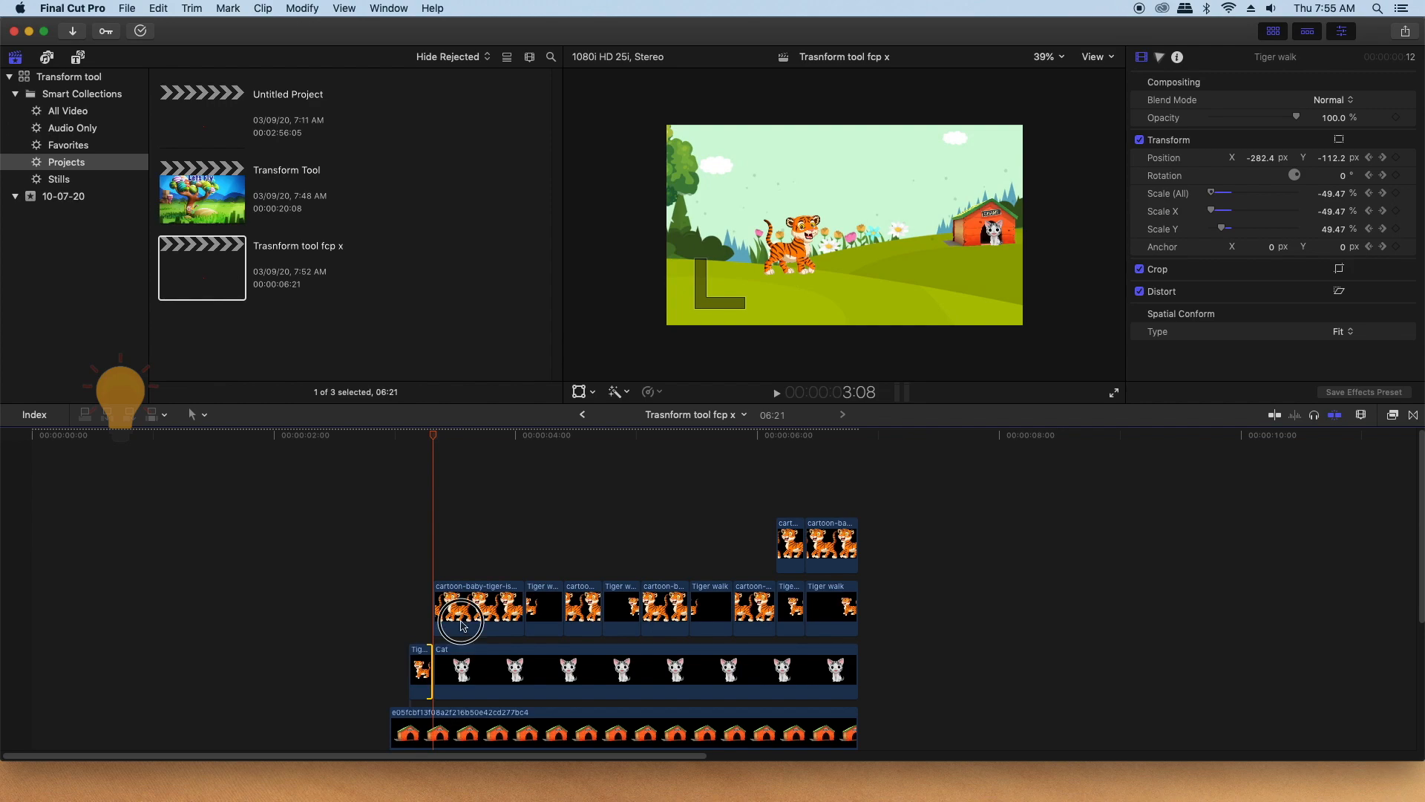
# - Split the first baby tiger segment at 3:15 and overlap the cut with Tiger walk, shortening the second baby tiger piece at its start
pyautogui.click(462, 625)
pyautogui.click(471, 439)
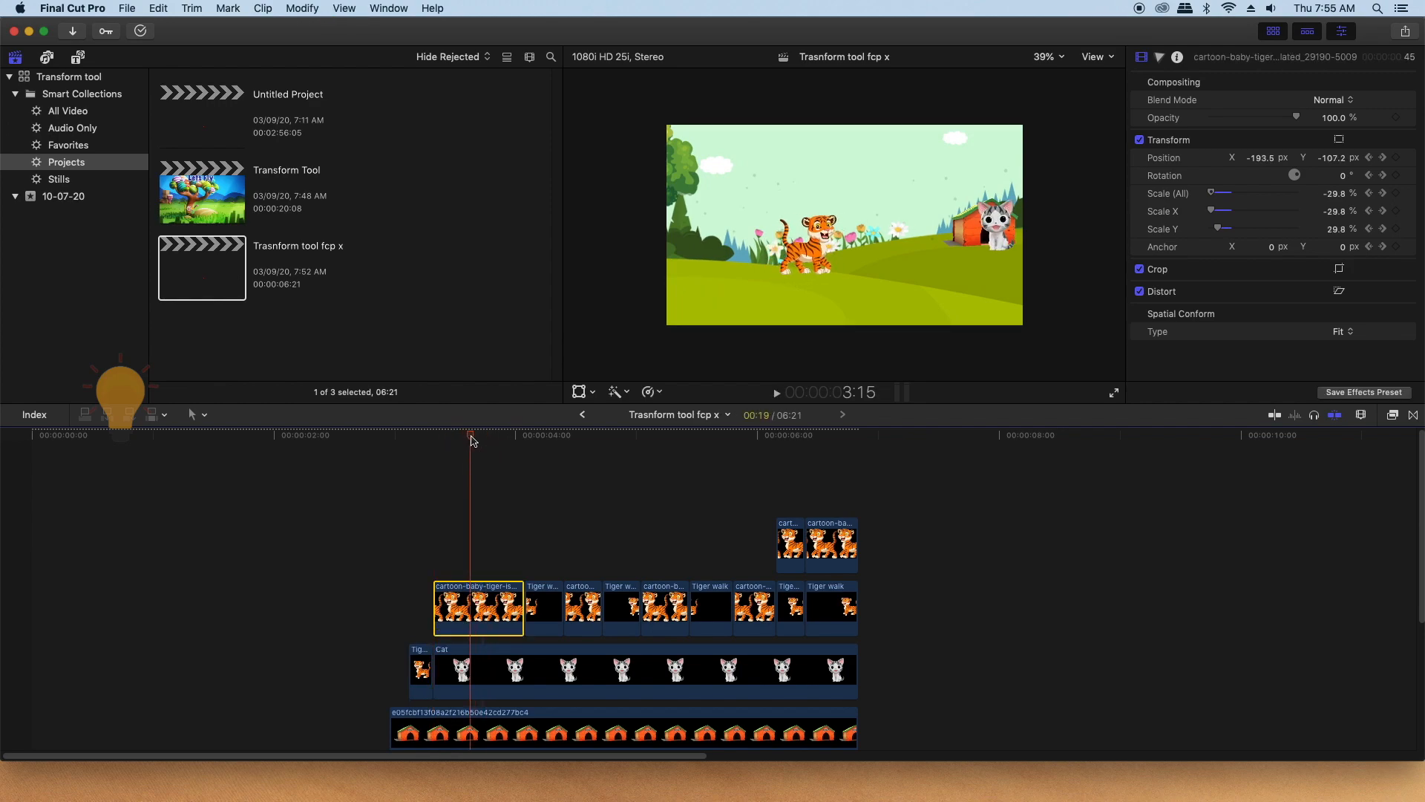
pyautogui.press('super+b')
pyautogui.moveTo(529, 595); pyautogui.dragTo(472, 596)
pyautogui.moveTo(470, 547); pyautogui.dragTo(490, 546)
# - Split the extended Tiger walk segment at 3:19 and trim its later piece to start where the second baby tiger piece ends
pyautogui.click(492, 612)
pyautogui.click(486, 436)
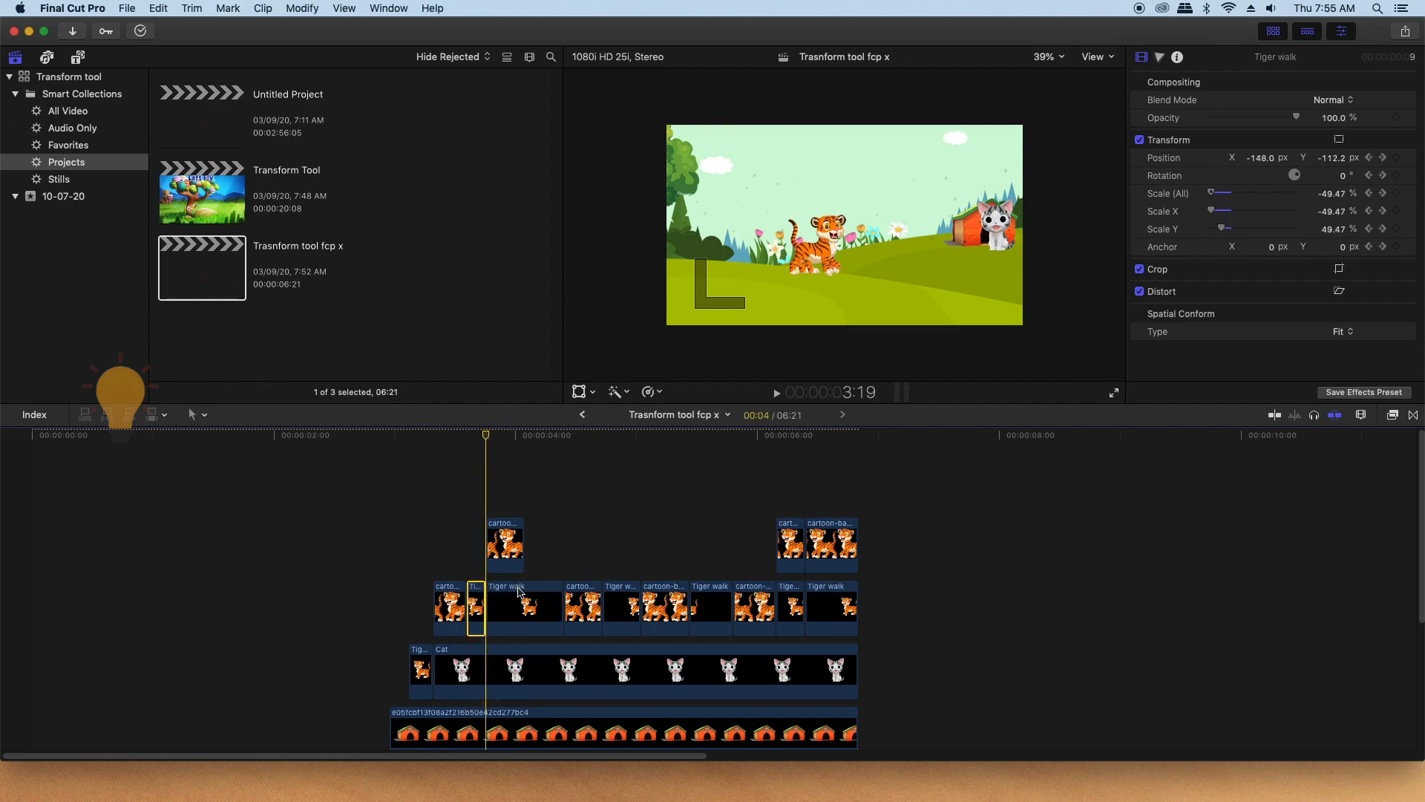
pyautogui.moveTo(491, 596); pyautogui.dragTo(524, 594)
# - Group the alternating tiger segments into one storyline and play the forest scene from near its start
pyautogui.moveTo(417, 605); pyautogui.dragTo(831, 600)
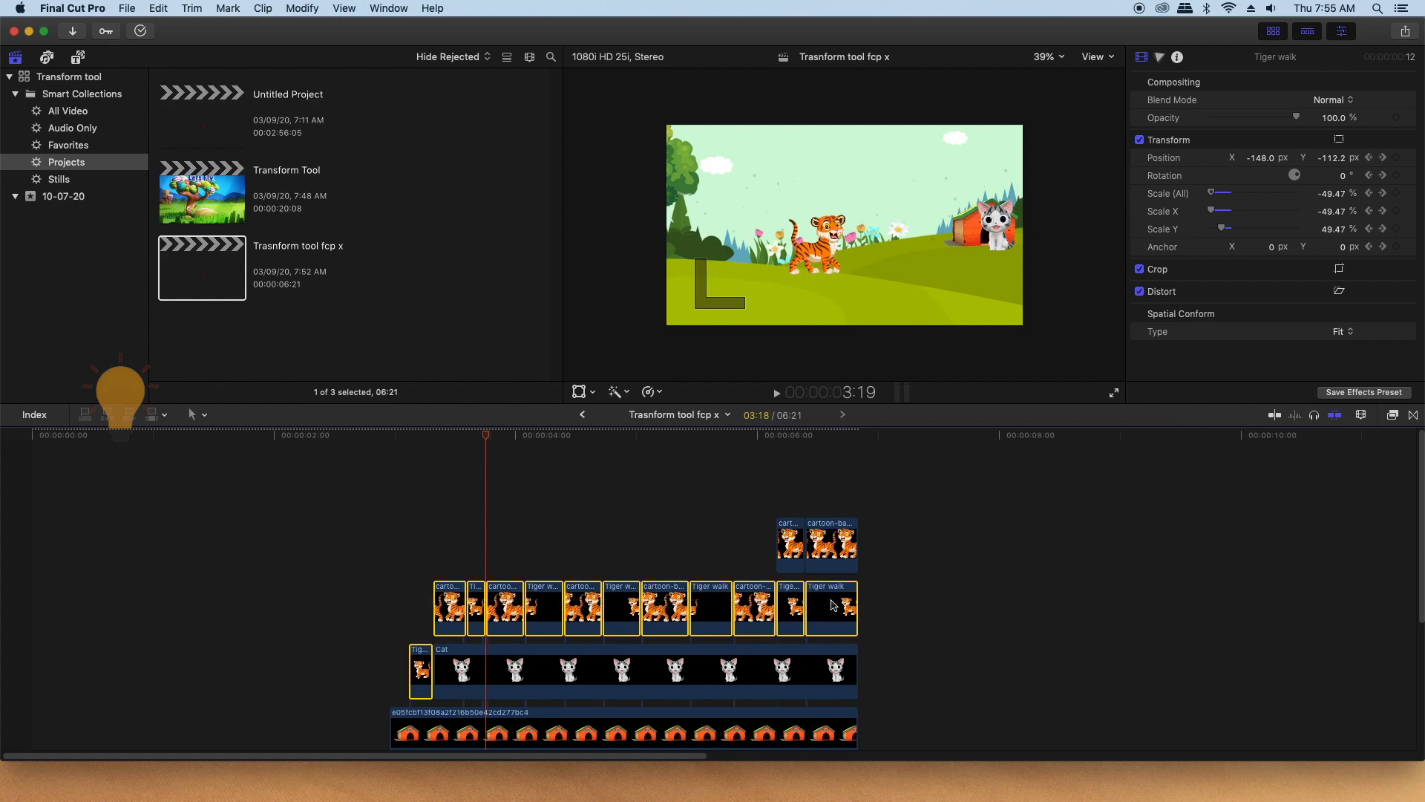
pyautogui.press('super+g')
pyautogui.moveTo(771, 499); pyautogui.dragTo(810, 542)
pyautogui.moveTo(775, 436); pyautogui.dragTo(396, 482)
pyautogui.press('space')
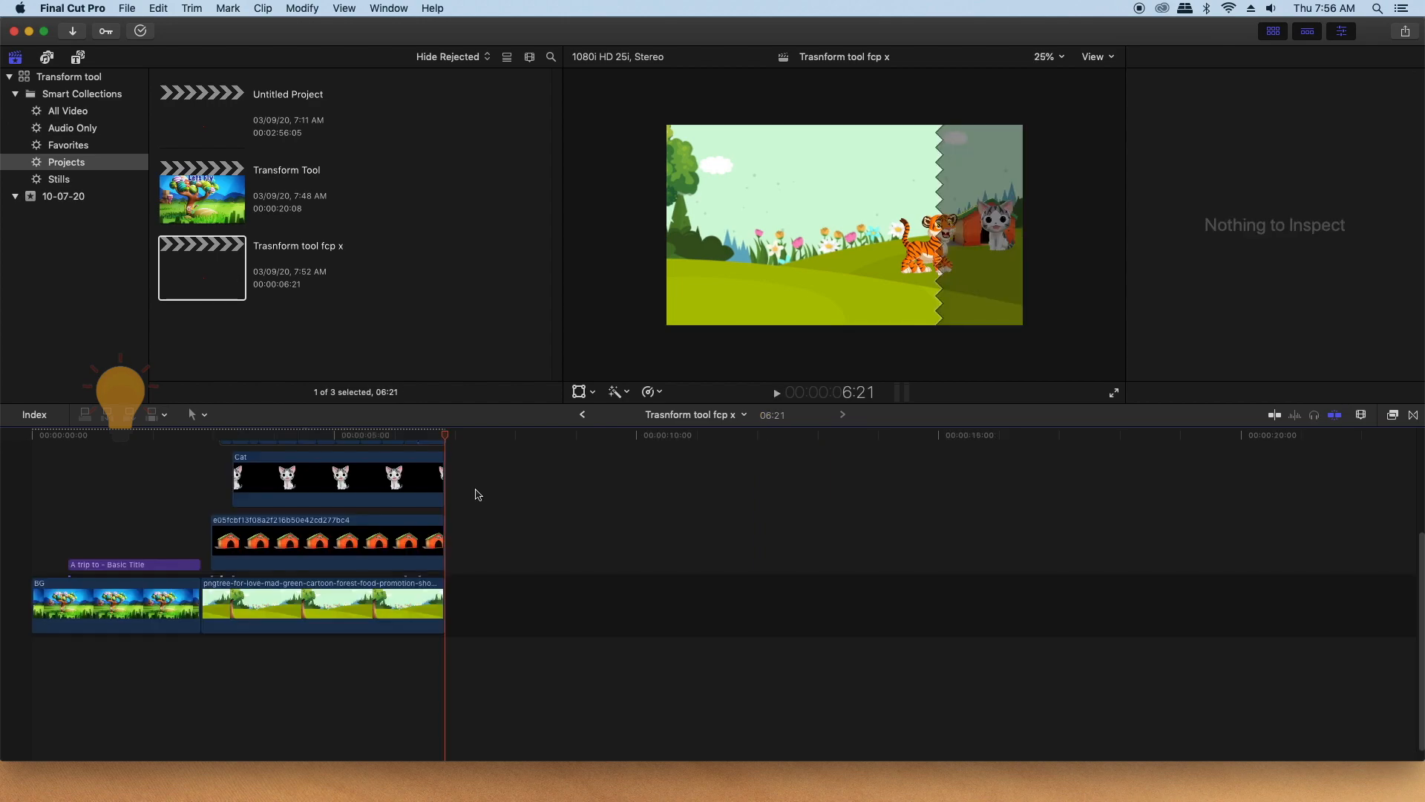
# - Paste a copy of the BG clip directly after the forest background at 6:21
pyautogui.press('super+v')
pyautogui.moveTo(484, 437)
pyautogui.mouseDown()
pyautogui.moveTo(447, 436)
pyautogui.moveTo(475, 437)
pyautogui.mouseUp()
pyautogui.click(608, 601)
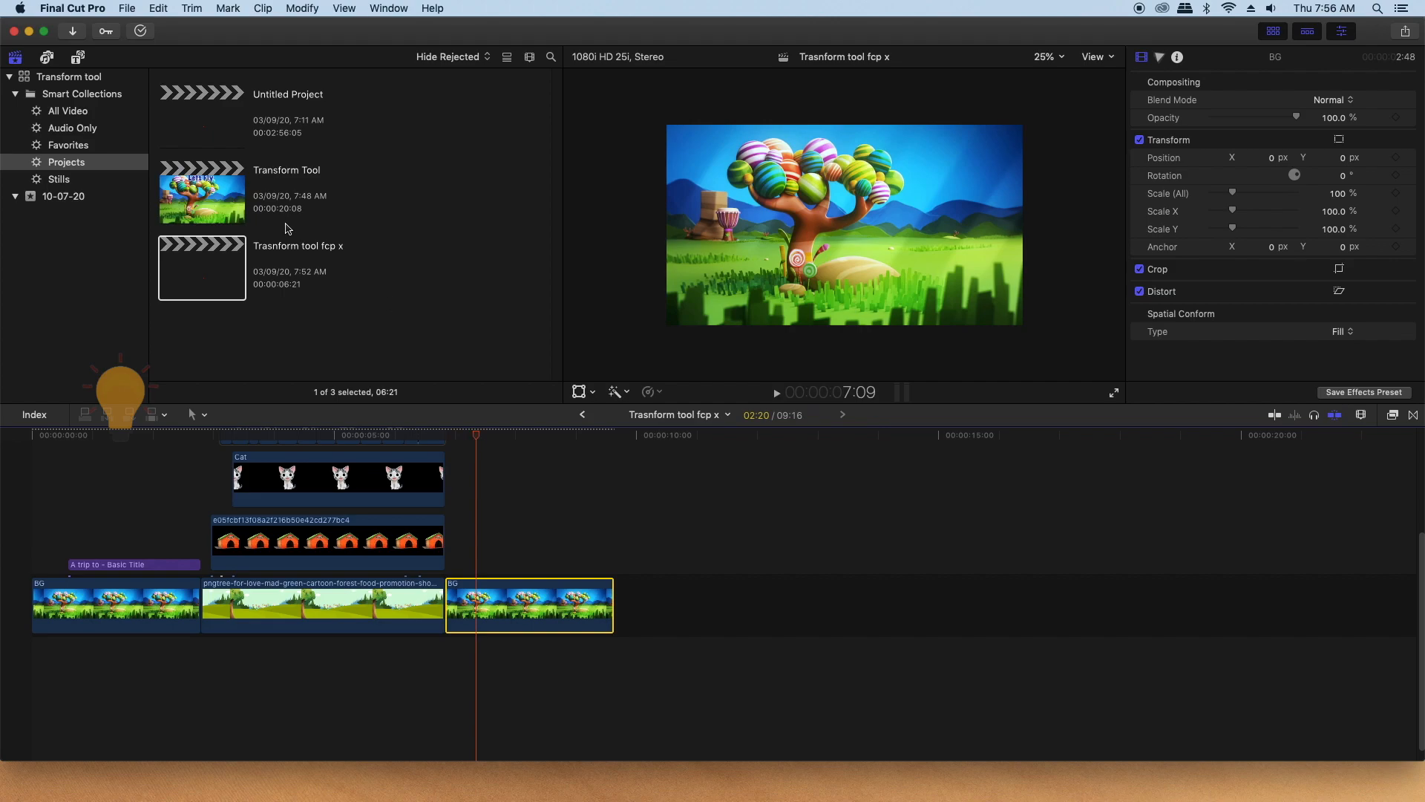
# - Add the cartoon kids still above the second BG clip, starting with it, and trim its end to 9:16
pyautogui.click(59, 178)
pyautogui.click(203, 132)
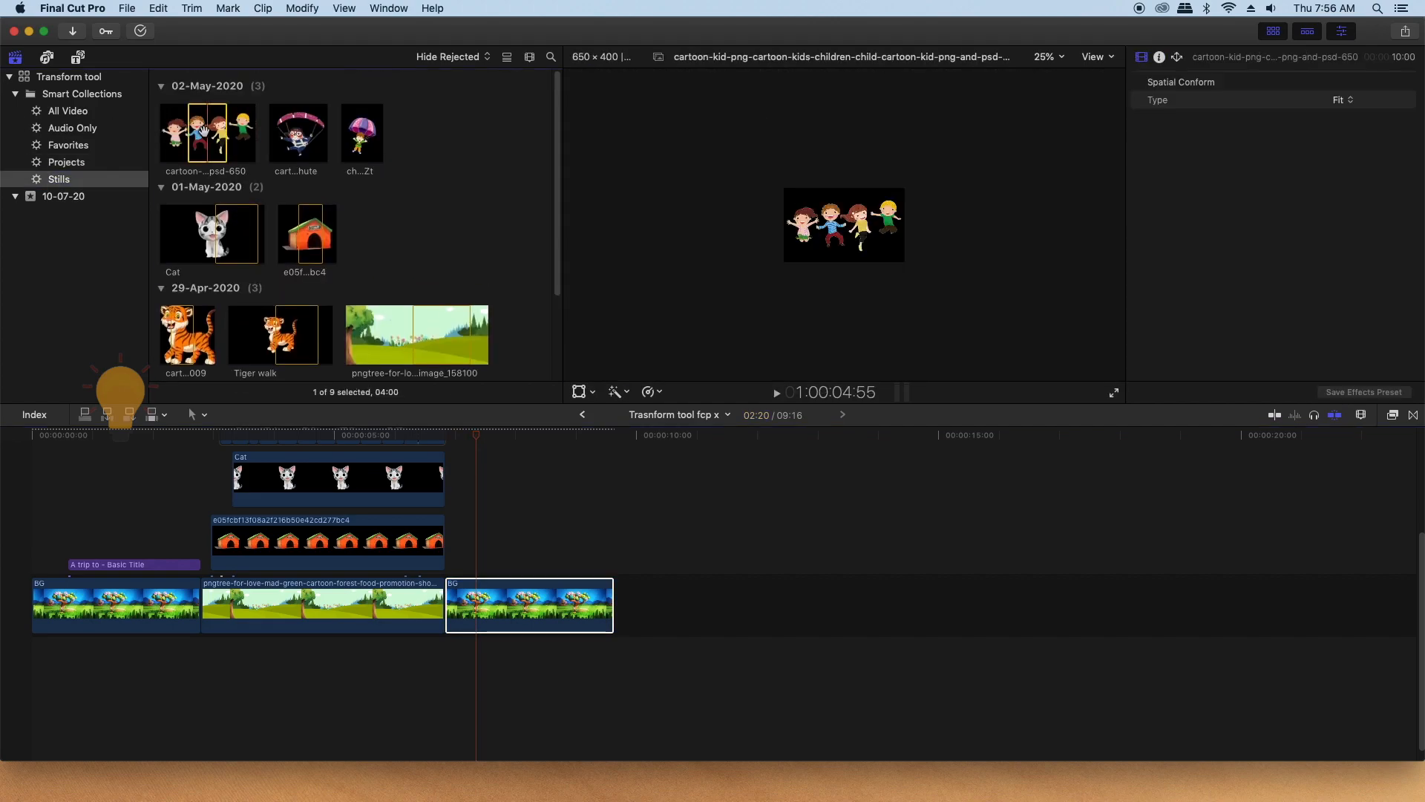
pyautogui.moveTo(204, 132); pyautogui.dragTo(594, 542)
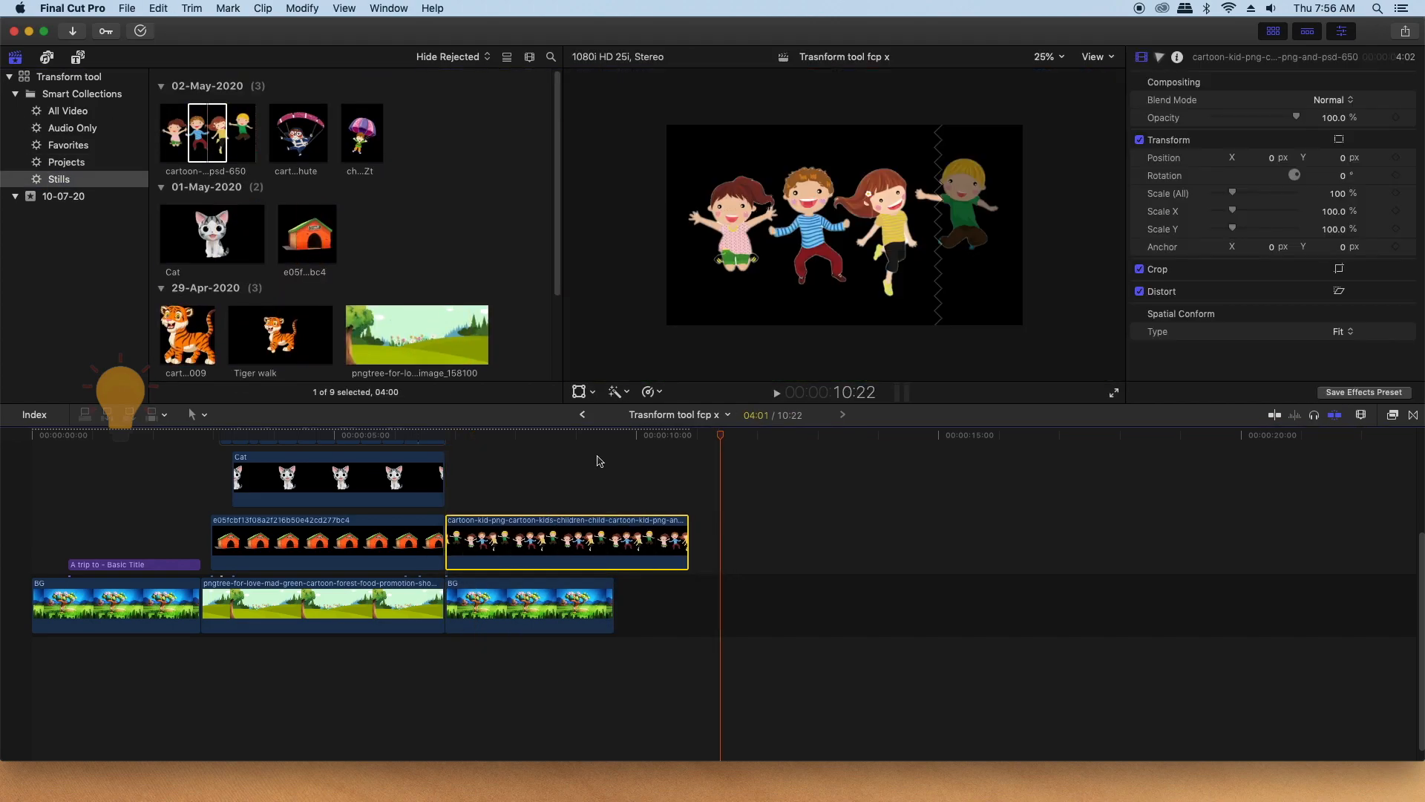
pyautogui.click(616, 436)
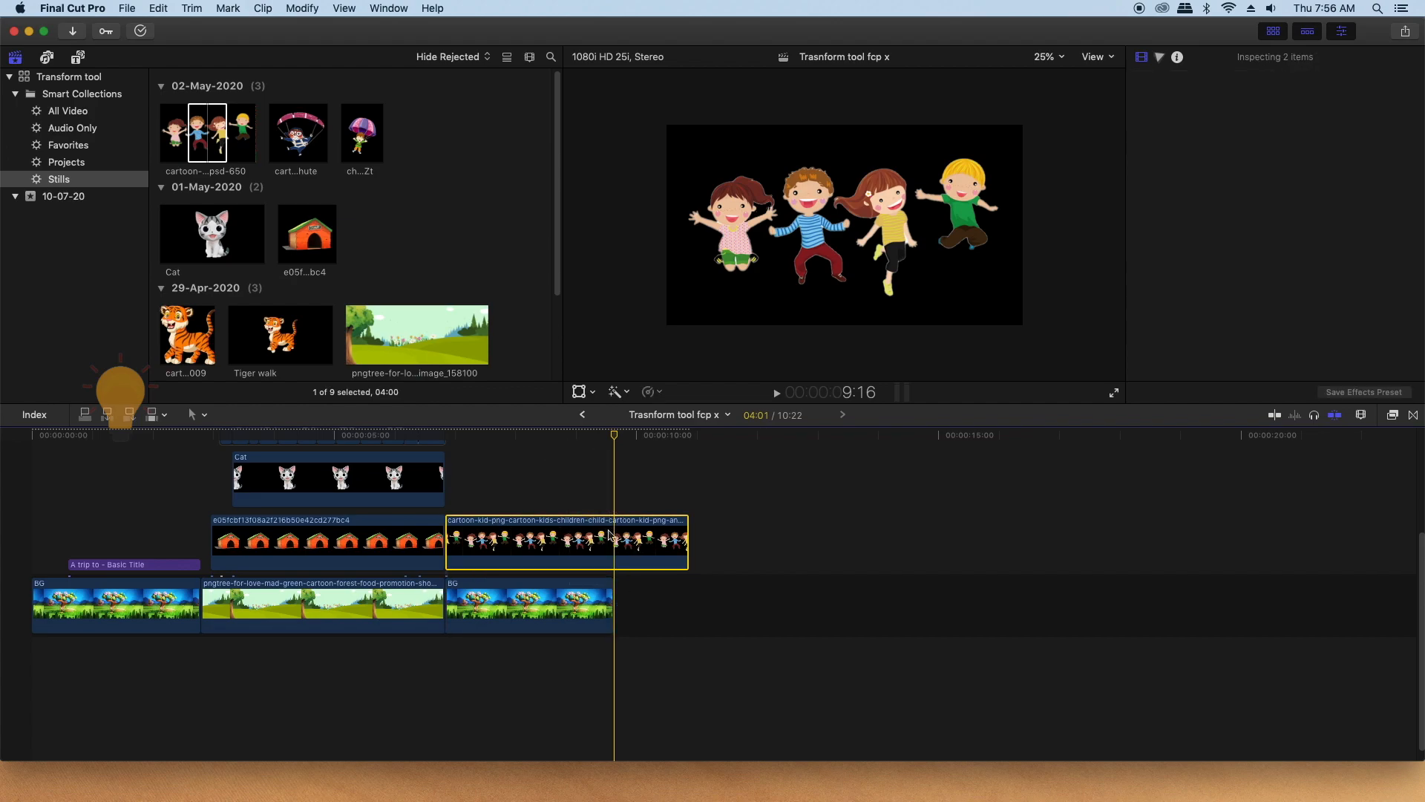
pyautogui.hotkey('alt', ']')
# - Scale the cartoon kids clip to 55.48% and position it at X 364.9 px, Y -188.5 px over the grass
pyautogui.click(531, 436)
pyautogui.hotkey('shift', 't')
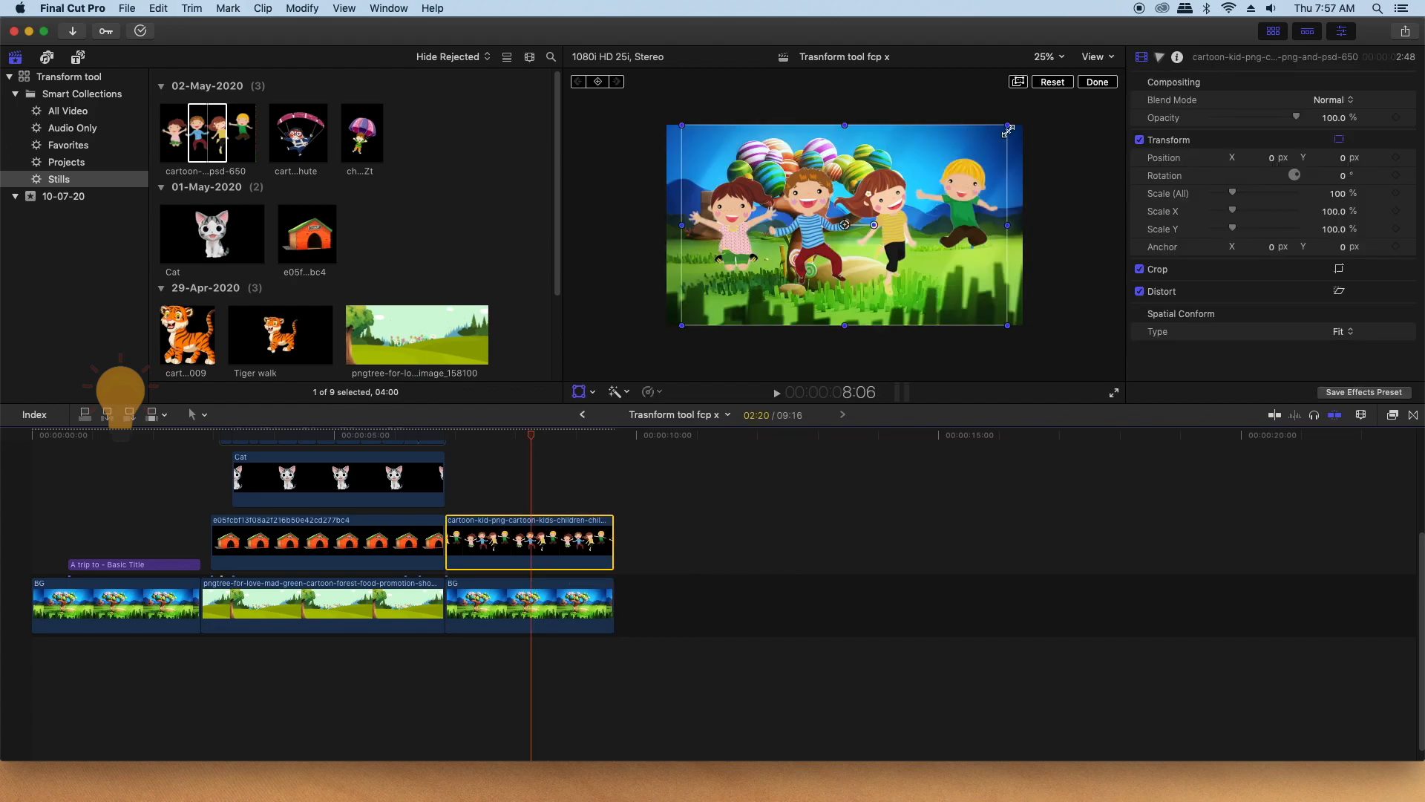
pyautogui.moveTo(1008, 130); pyautogui.dragTo(941, 172)
pyautogui.moveTo(847, 227); pyautogui.dragTo(912, 260)
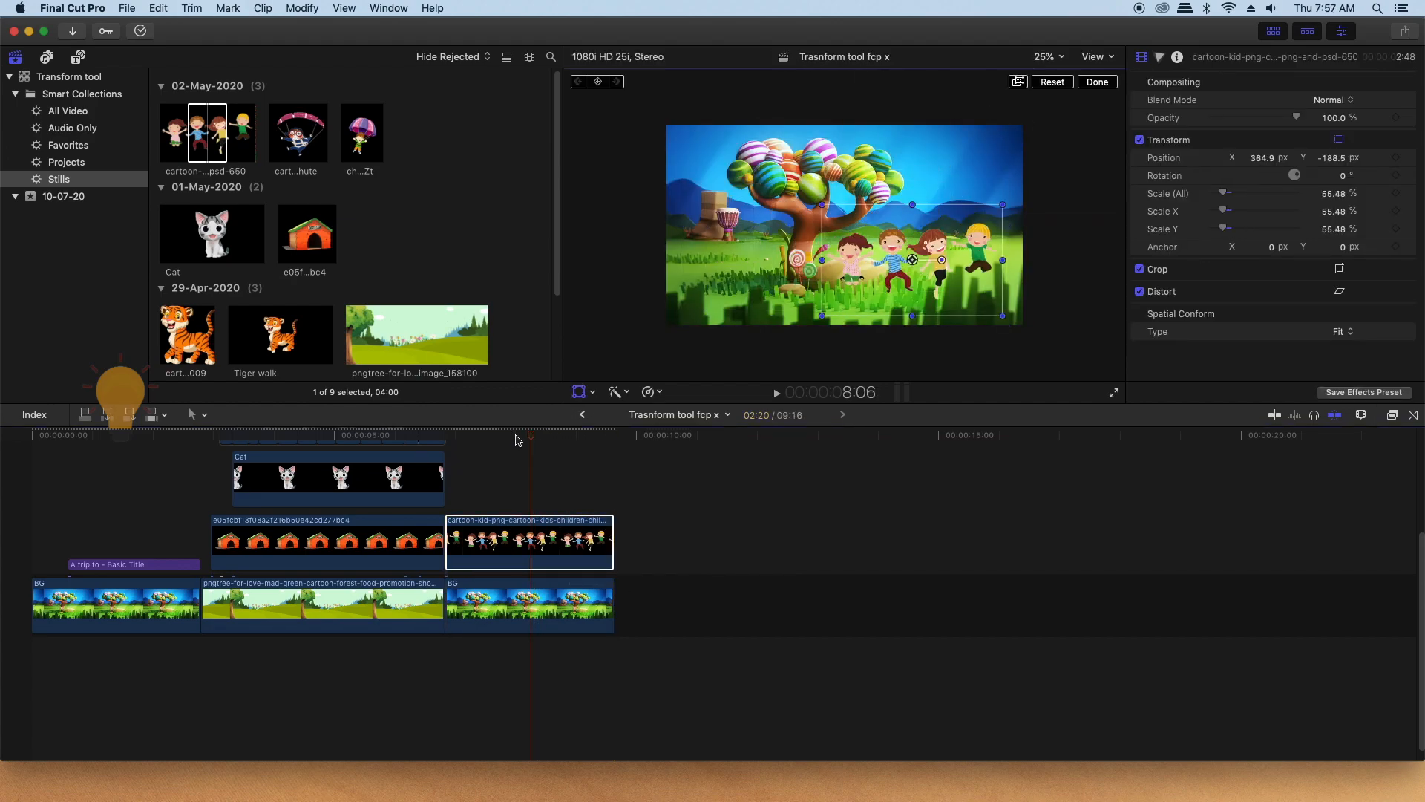
# - Trim the start of the cartoon kids clip to 7:03
pyautogui.moveTo(518, 439)
pyautogui.mouseDown()
pyautogui.moveTo(444, 439)
pyautogui.moveTo(510, 438)
pyautogui.mouseUp()
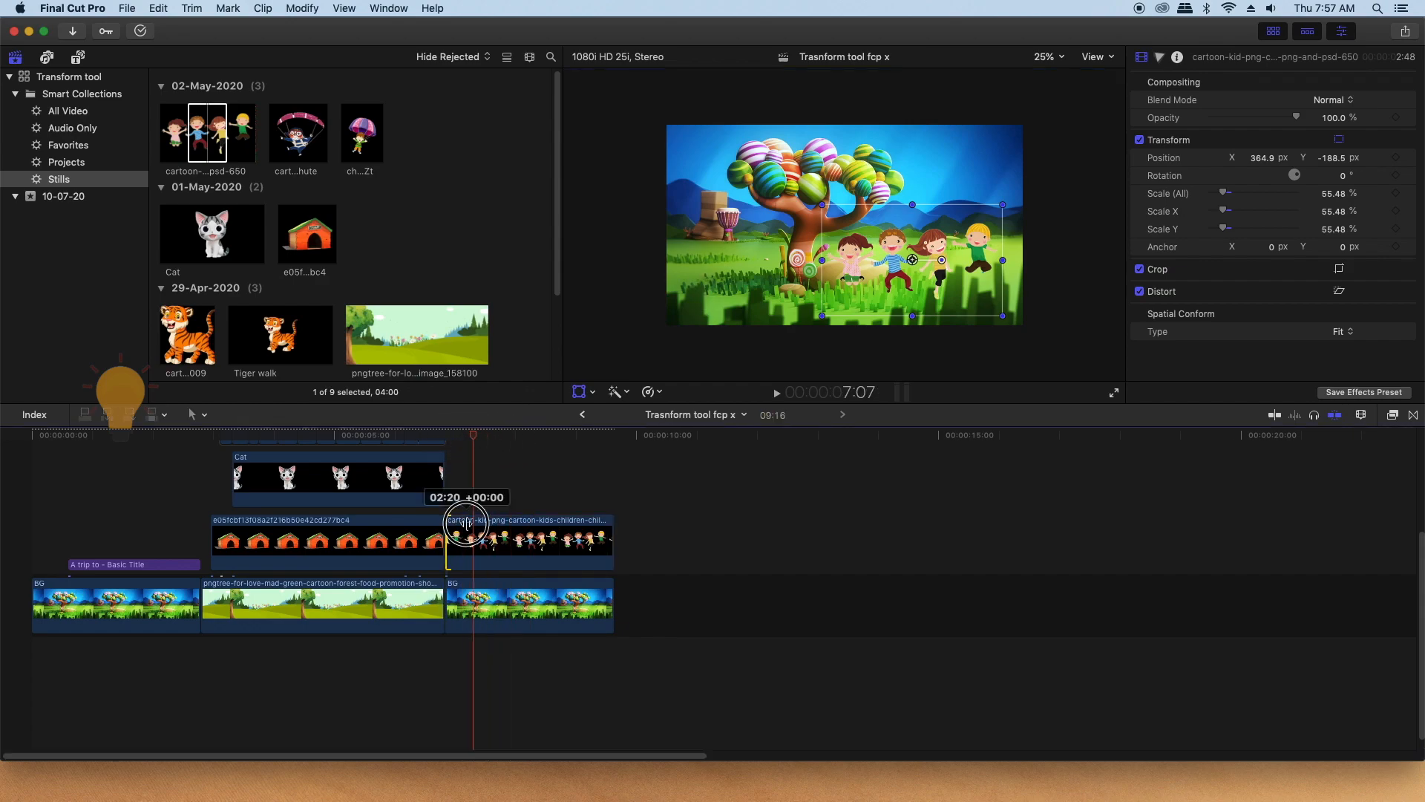
pyautogui.moveTo(447, 538)
pyautogui.mouseDown()
pyautogui.moveTo(475, 536)
pyautogui.moveTo(464, 536)
pyautogui.mouseUp()
pyautogui.press('Up')
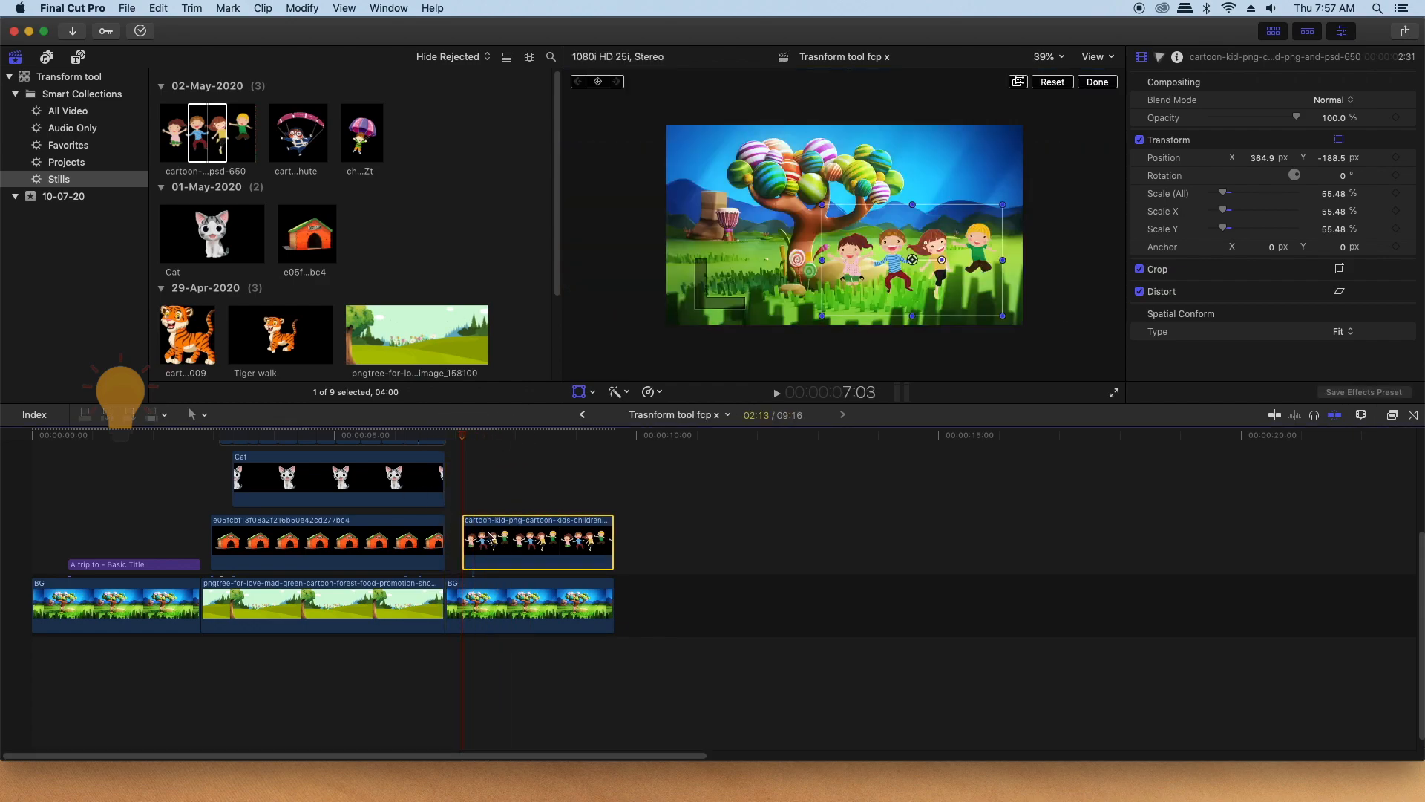
# - Keyframe the cartoon kids to rise from below the frame at 7:03 to their place on the grass at 7:13
pyautogui.hotkey('shift', 'Right')
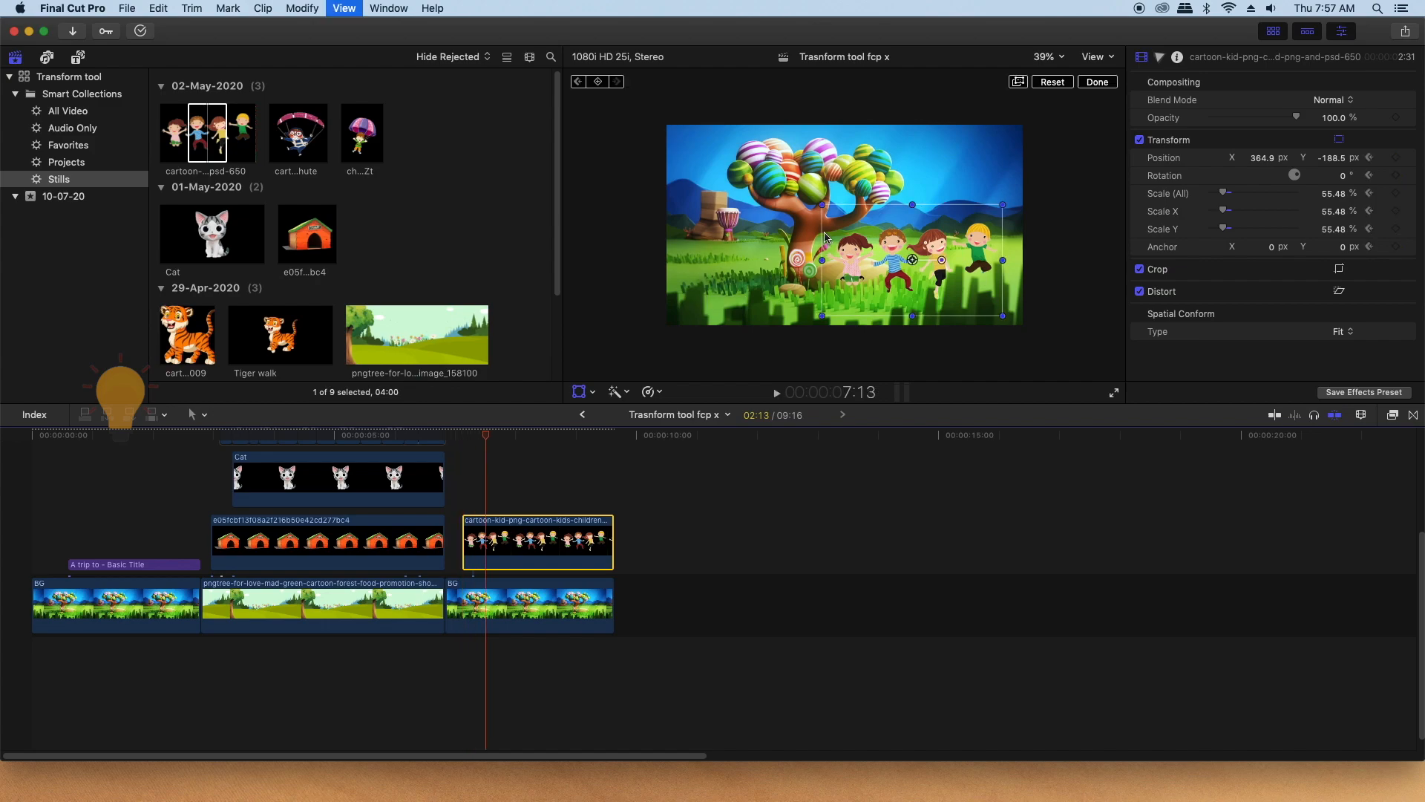
pyautogui.click(580, 81)
pyautogui.moveTo(968, 289); pyautogui.dragTo(971, 396)
pyautogui.press('space')
pyautogui.press('space')
# - Keyframe the cartoon kids to float up out of the frame to Y 759.8 px near the clip's end, and play the movement
pyautogui.moveTo(562, 432); pyautogui.dragTo(585, 430)
pyautogui.moveTo(959, 262); pyautogui.dragTo(960, 83)
pyautogui.click(610, 437)
pyautogui.click(1097, 82)
pyautogui.click(476, 438)
pyautogui.press('space')
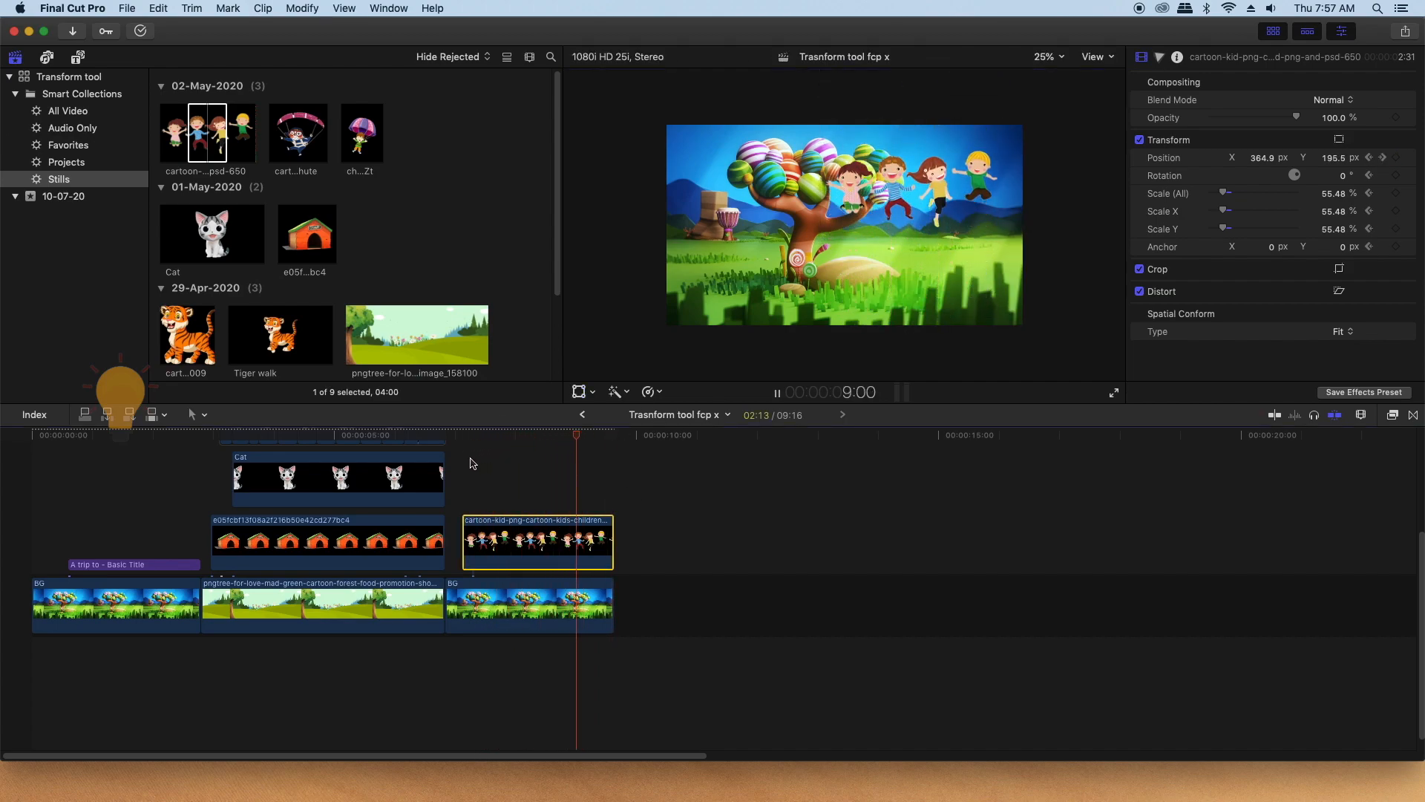
# - Connect the children-parachute still above the cartoon kids clip at 7:03 and trim its end to 9:16
pyautogui.click(298, 154)
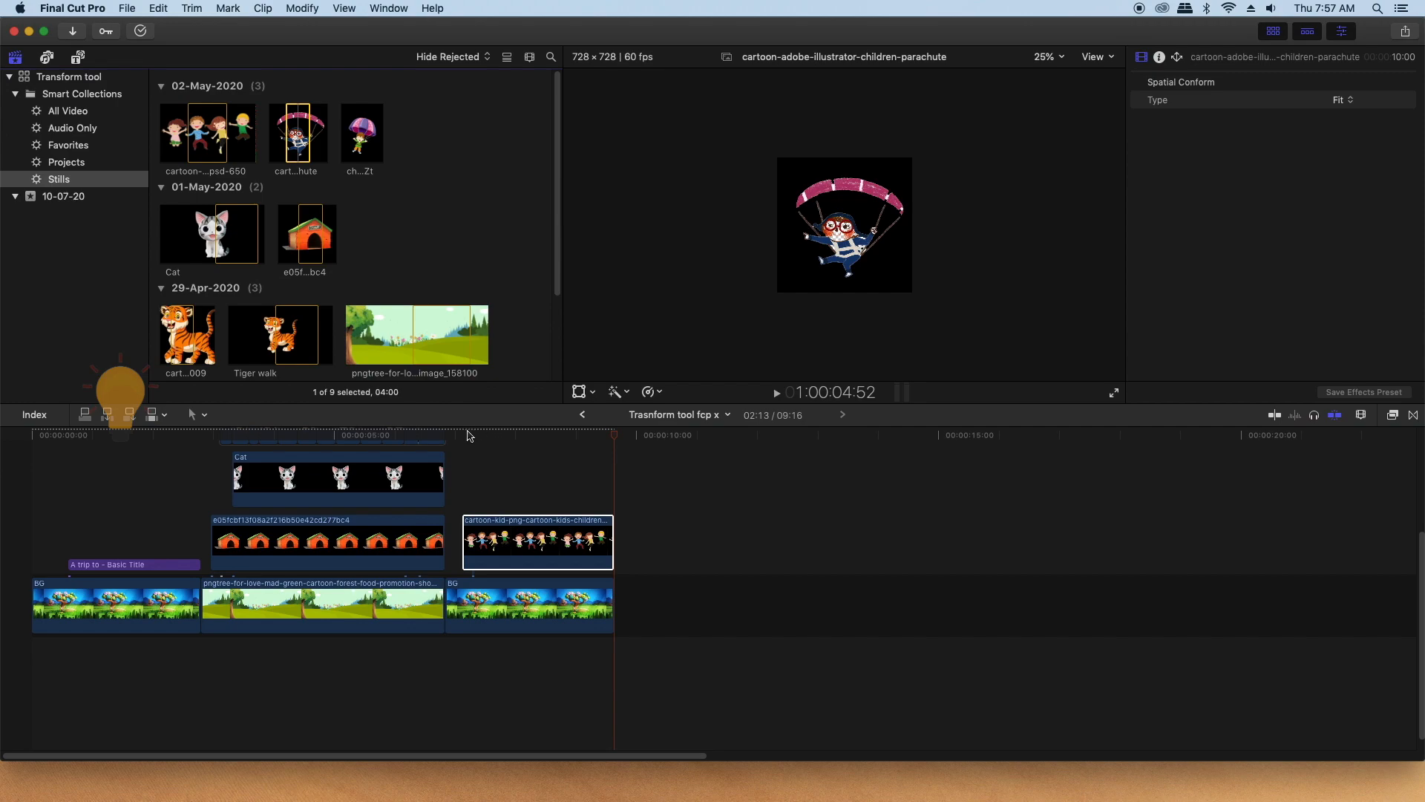
pyautogui.click(465, 436)
pyautogui.press('q')
pyautogui.click(613, 434)
pyautogui.hotkey('alt', ']')
# - Scale the children-parachute clip to 38.26% and position it at X -638.6 px, Y 0 px beside the candy tree
pyautogui.click(567, 535)
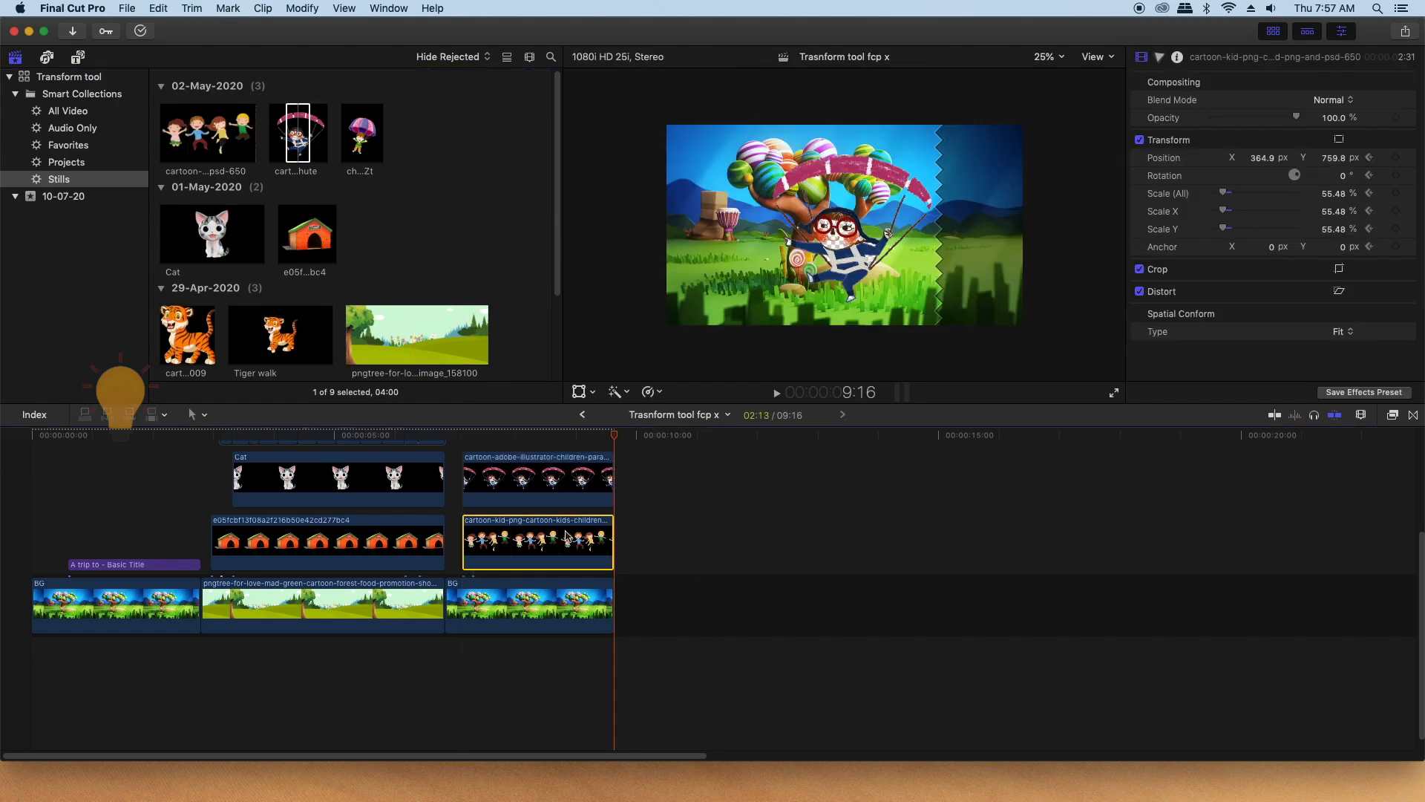
pyautogui.click(551, 531)
pyautogui.click(556, 435)
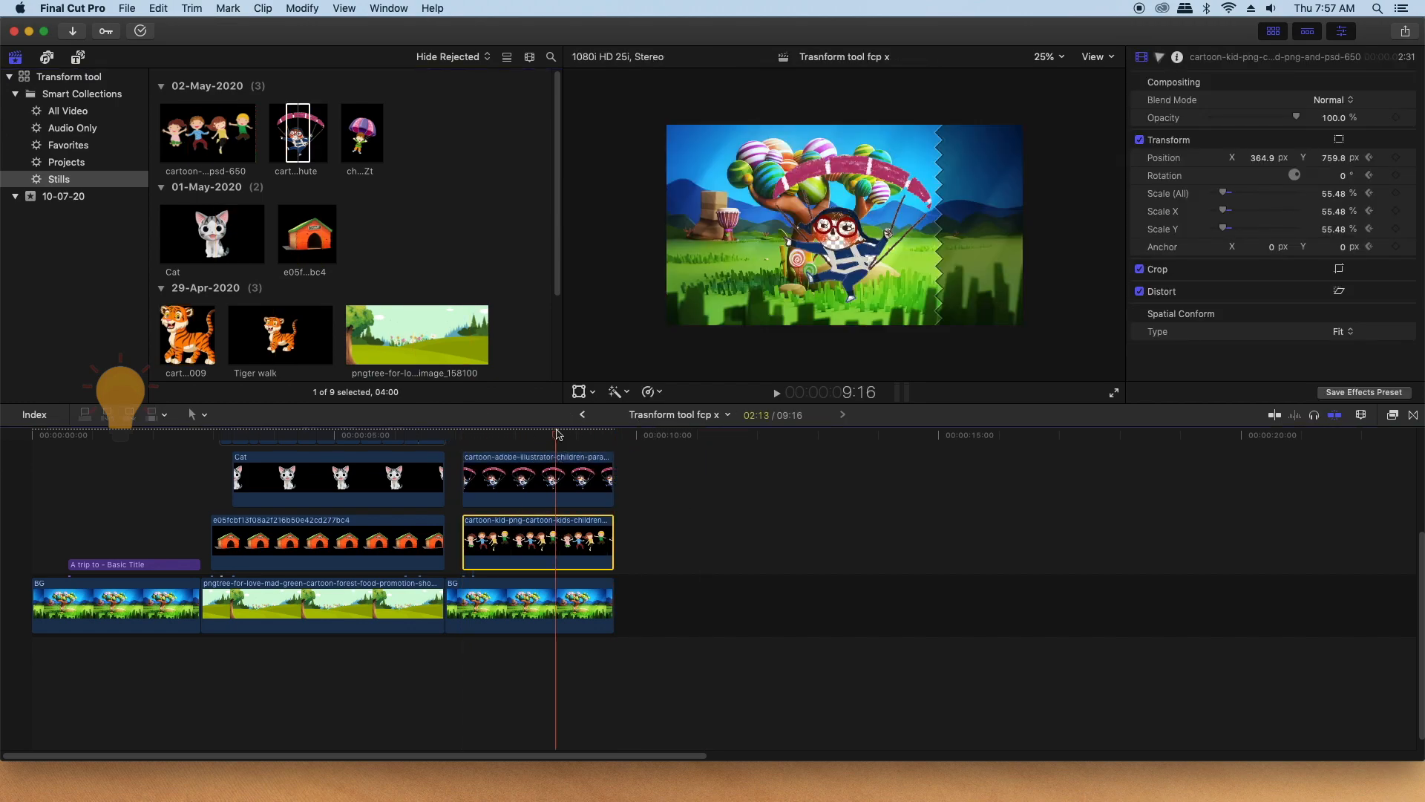
pyautogui.click(558, 495)
pyautogui.hotkey('shift', 't')
pyautogui.moveTo(944, 125); pyautogui.dragTo(726, 229)
pyautogui.hotkey('shift', 't')
# - Keyframe the parachuting child to rise from below the frame at 7:03 to its place beside the tree at 7:13
pyautogui.click(466, 436)
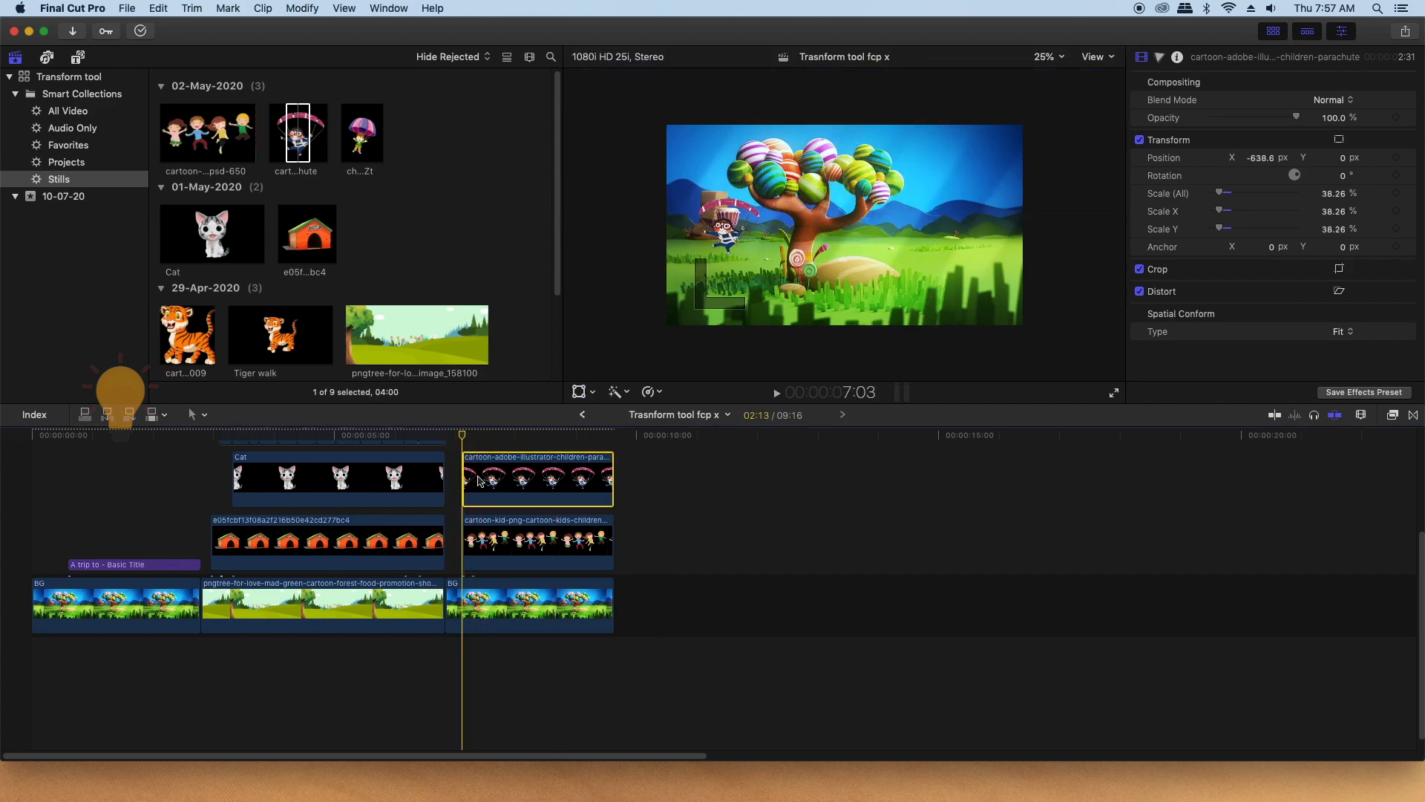
pyautogui.hotkey('shift', 't')
pyautogui.press('space')
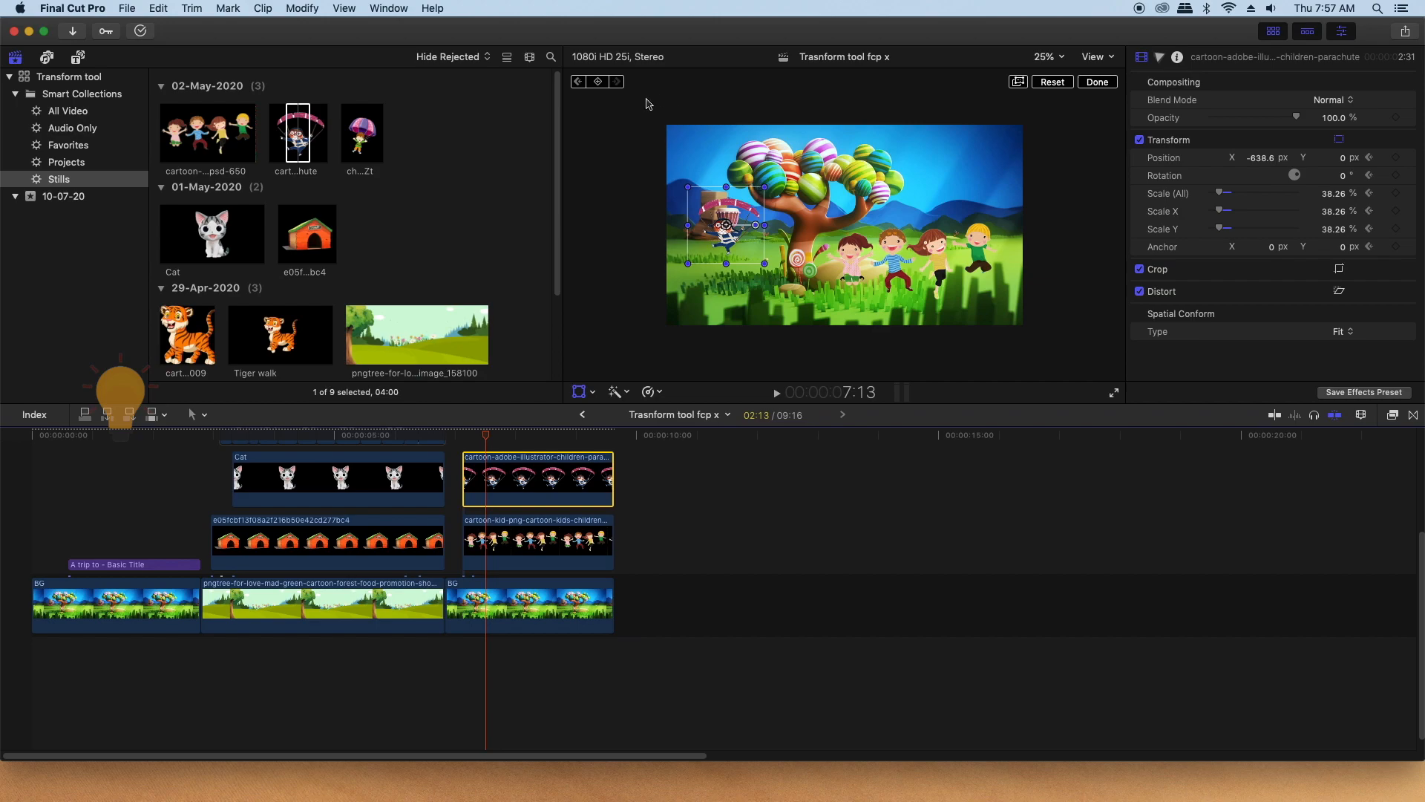
pyautogui.click(578, 82)
pyautogui.moveTo(725, 226); pyautogui.dragTo(729, 343)
pyautogui.press('space')
pyautogui.press('space')
# - Keyframe the parachuting child to leave above the frame, at Y 718.4 px by 9:15
pyautogui.click(602, 434)
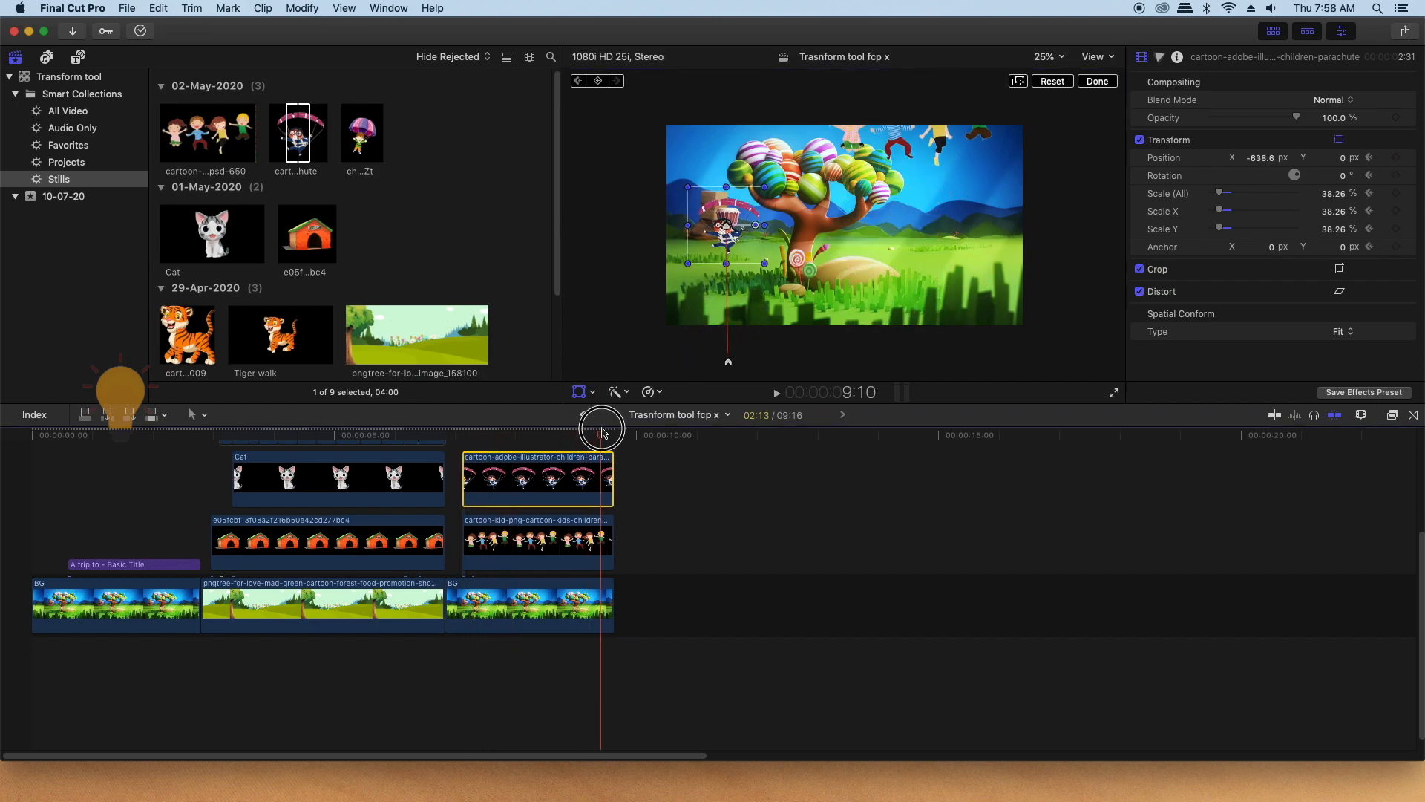
pyautogui.moveTo(602, 434); pyautogui.dragTo(604, 436)
pyautogui.moveTo(758, 245); pyautogui.dragTo(748, 115)
pyautogui.press('Down')
pyautogui.press('Left')
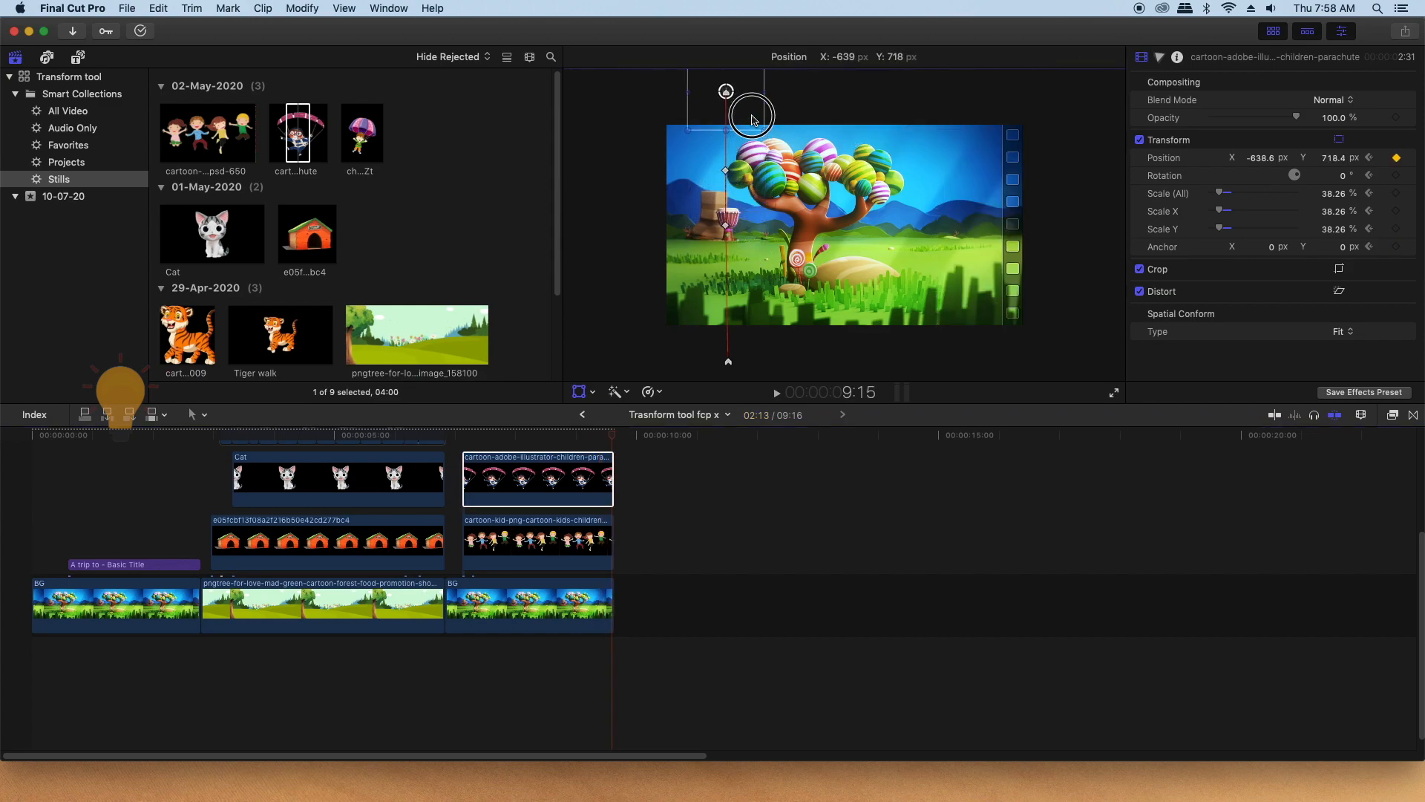
# - Add rotation keyframes that swing the parachuting child on its way up, including 15.3° at 8:09, and play the result
pyautogui.click(555, 435)
pyautogui.moveTo(755, 191); pyautogui.dragTo(753, 194)
pyautogui.click(538, 435)
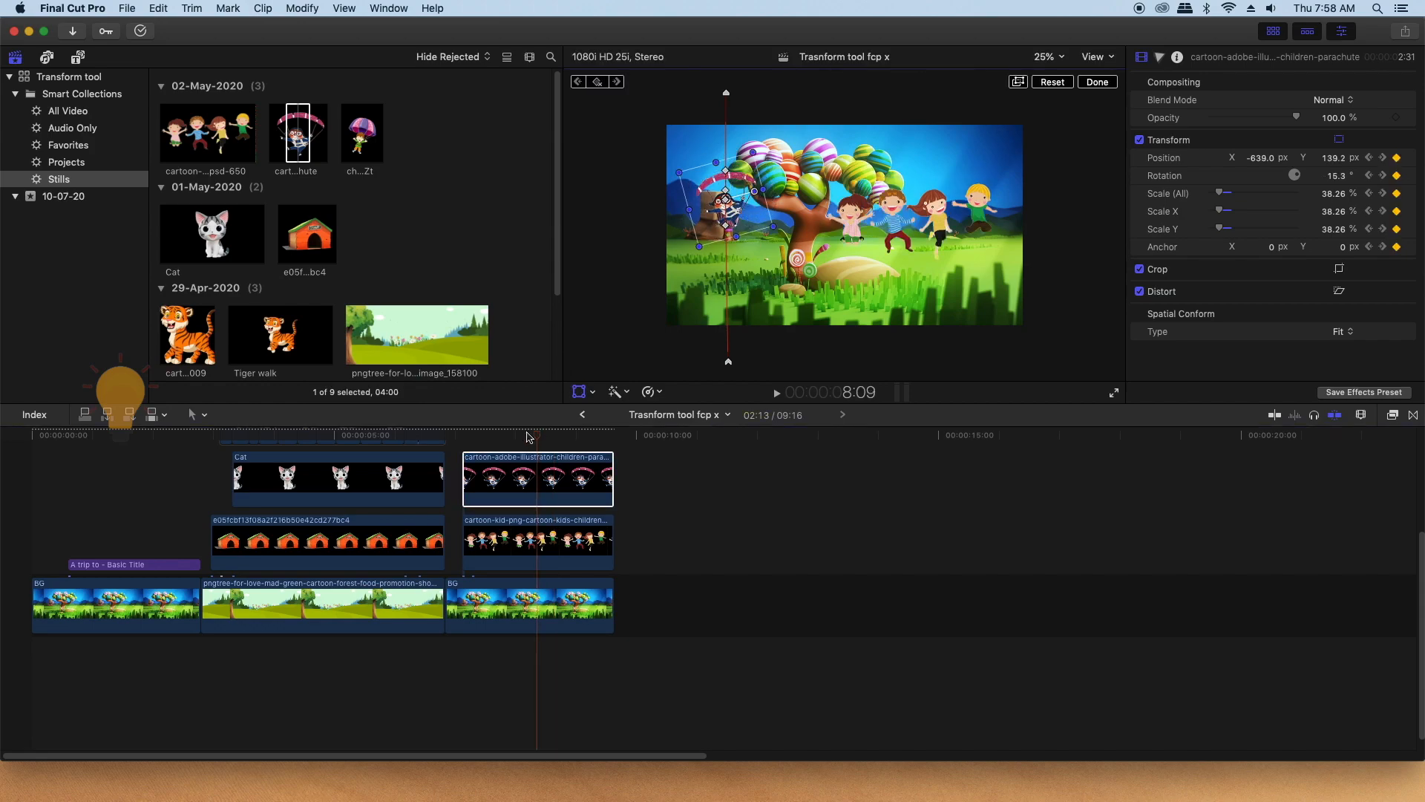
pyautogui.click(488, 436)
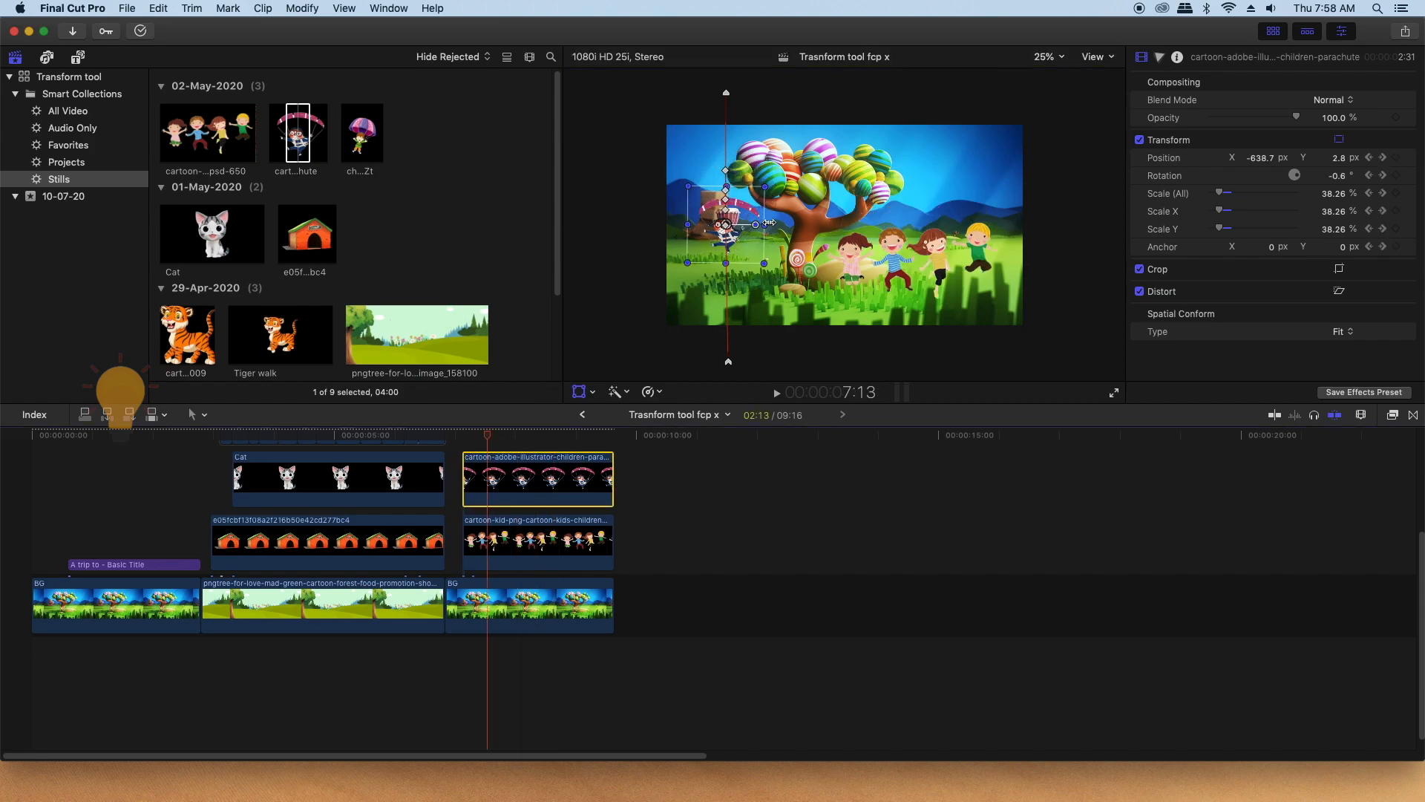
pyautogui.click(461, 434)
pyautogui.press('space')
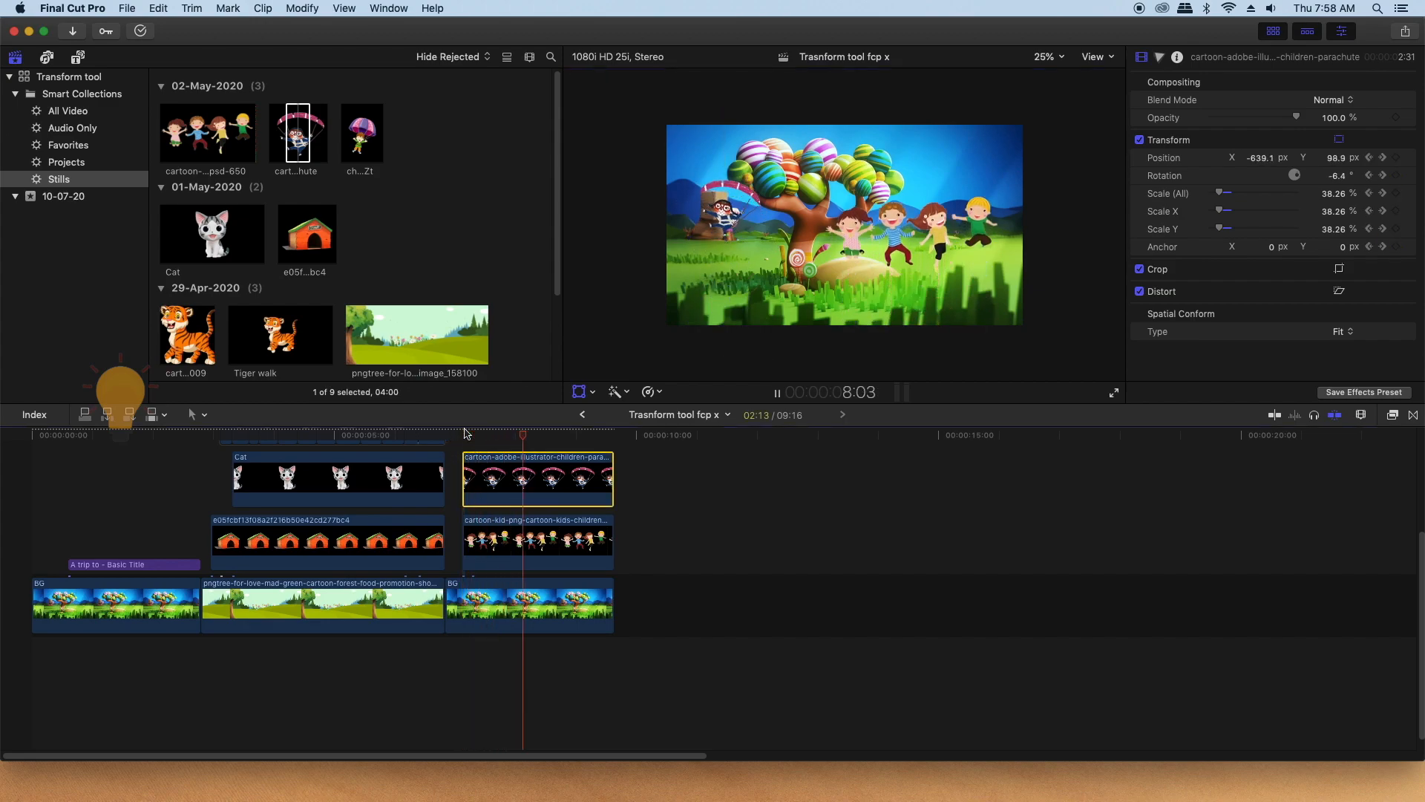
# - Rotate the parachuting child to 6.6° near the end of its flight and replay the exit
pyautogui.click(597, 431)
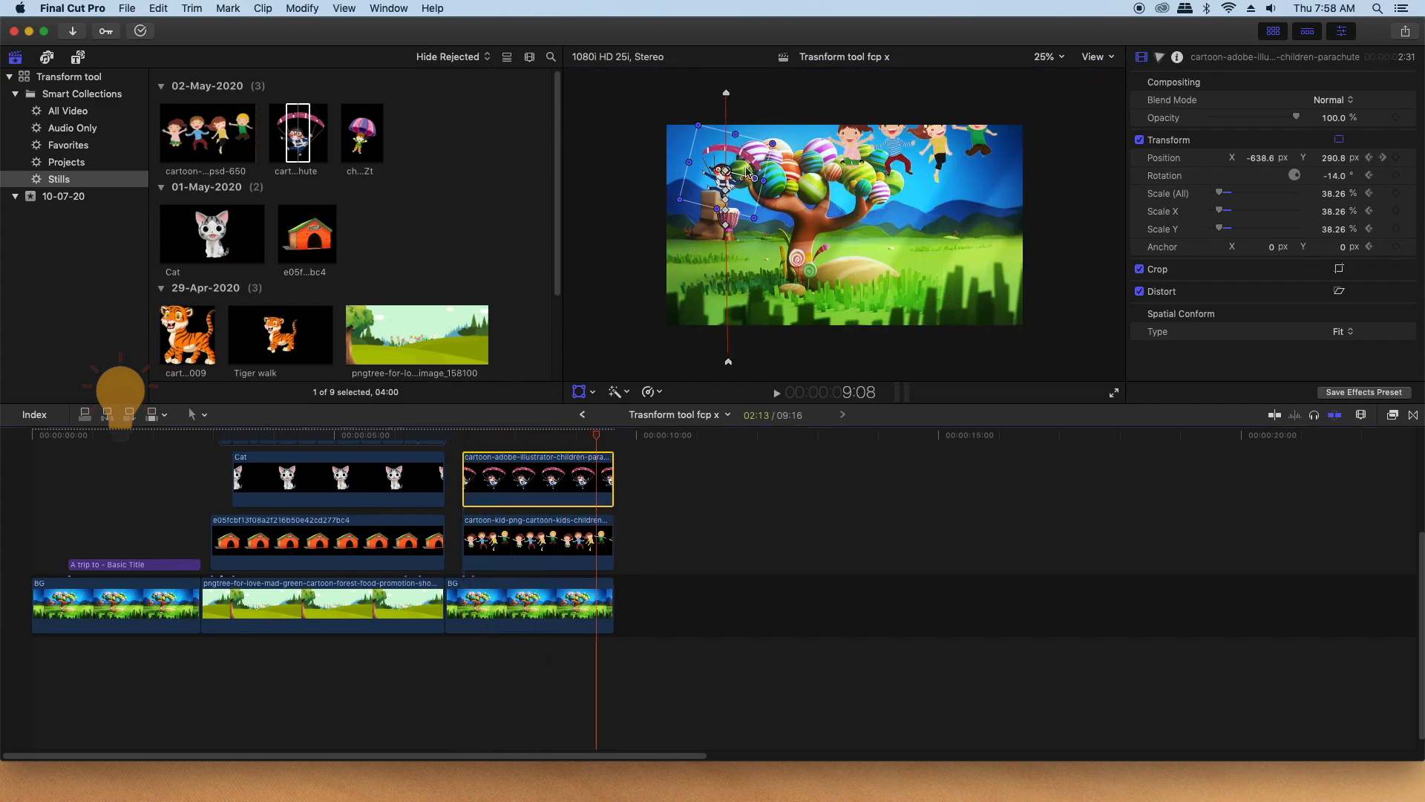
pyautogui.press('space')
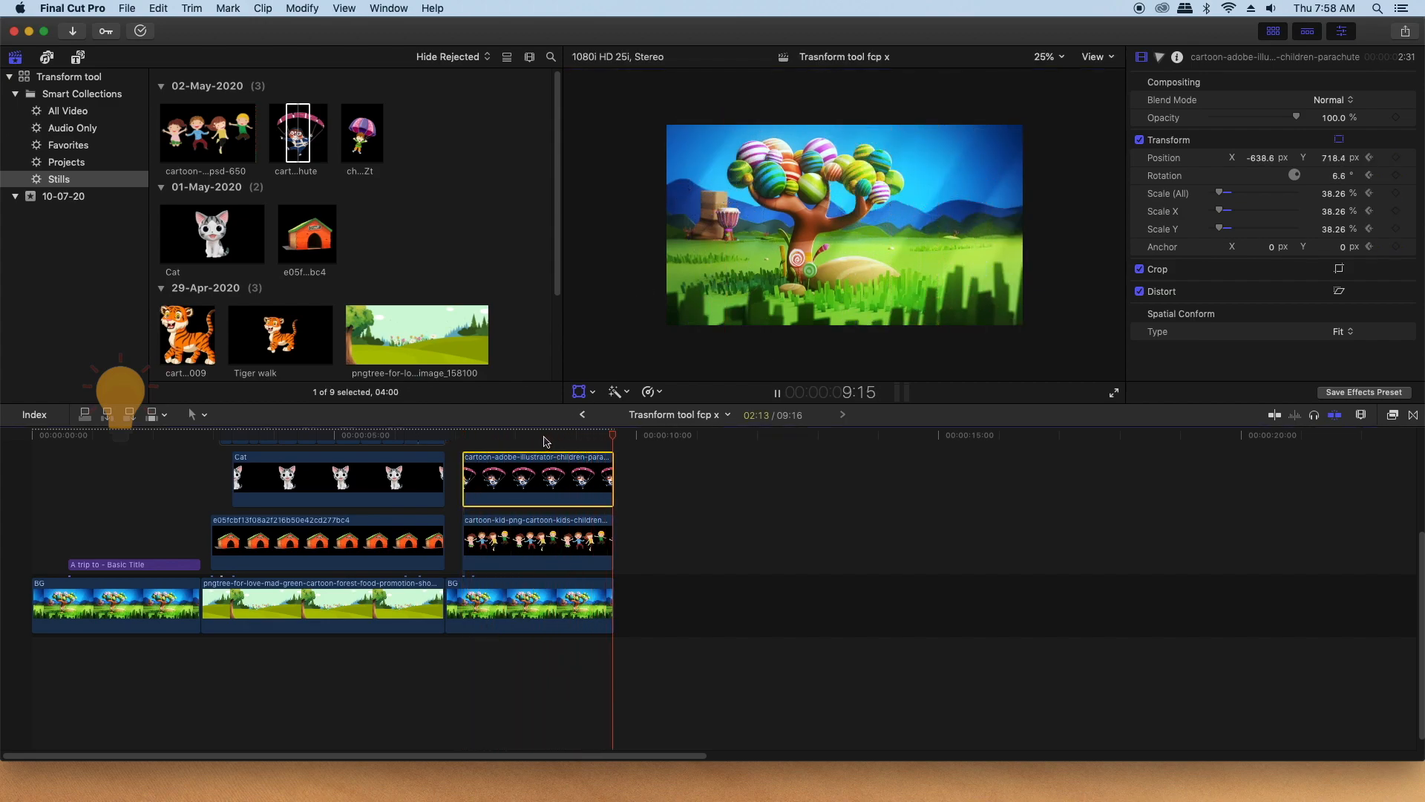
pyautogui.moveTo(552, 434); pyautogui.dragTo(485, 436)
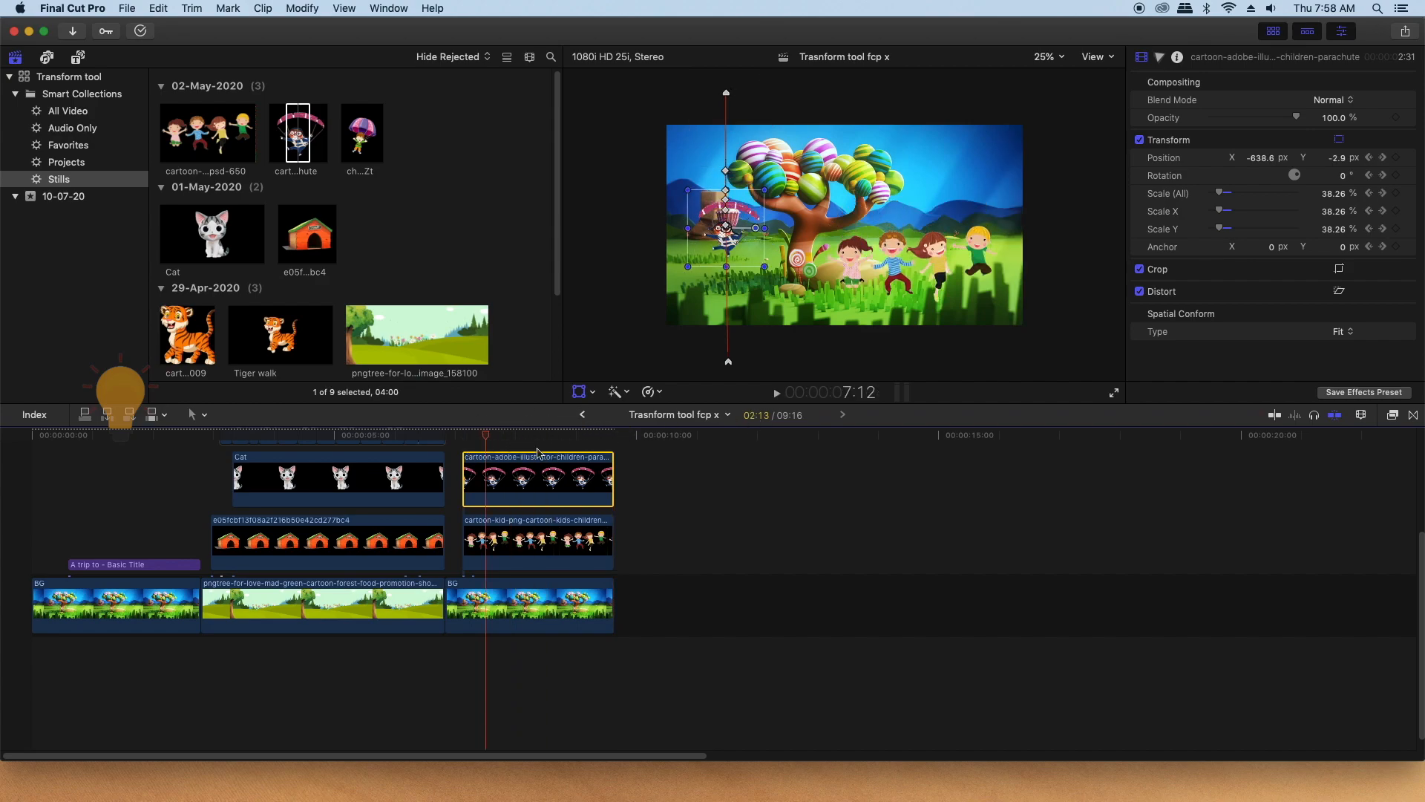
# - Connect the purple-parachute child still above the other clips from 7:03 to 9:16 and scale it down
pyautogui.click(364, 124)
pyautogui.press('q')
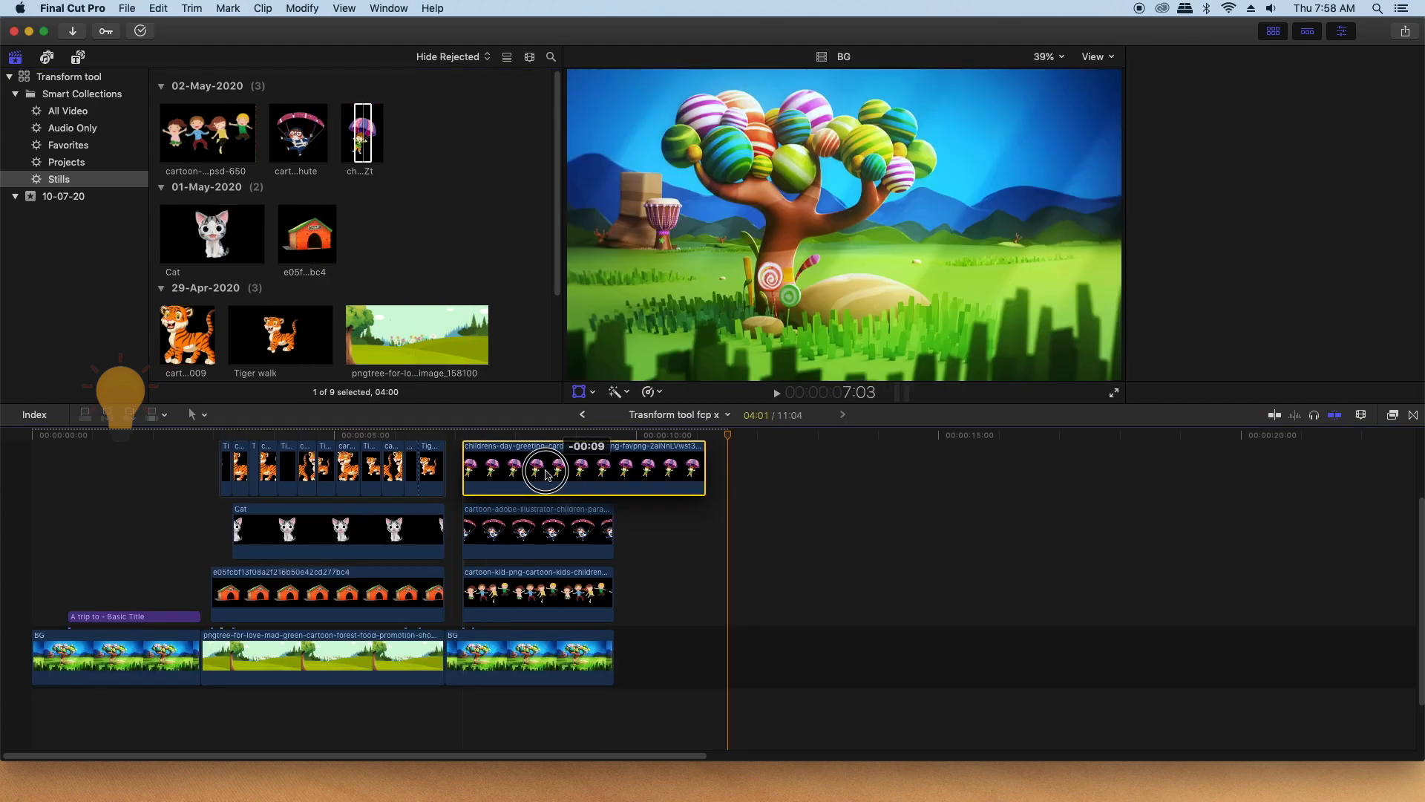
pyautogui.click(626, 434)
pyautogui.moveTo(625, 435); pyautogui.dragTo(615, 435)
pyautogui.hotkey('alt', ']')
pyautogui.moveTo(479, 434); pyautogui.dragTo(503, 436)
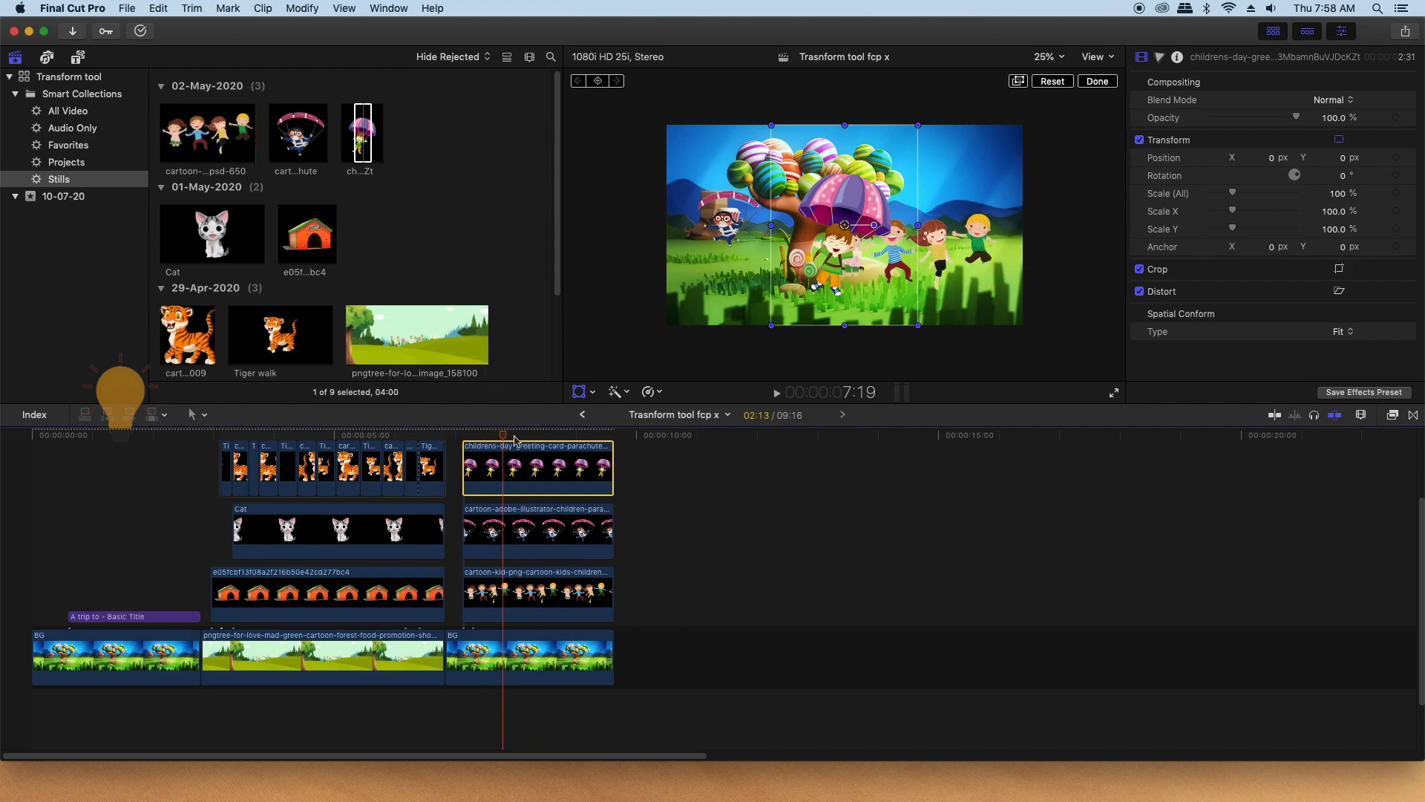
pyautogui.moveTo(918, 125); pyautogui.dragTo(805, 227)
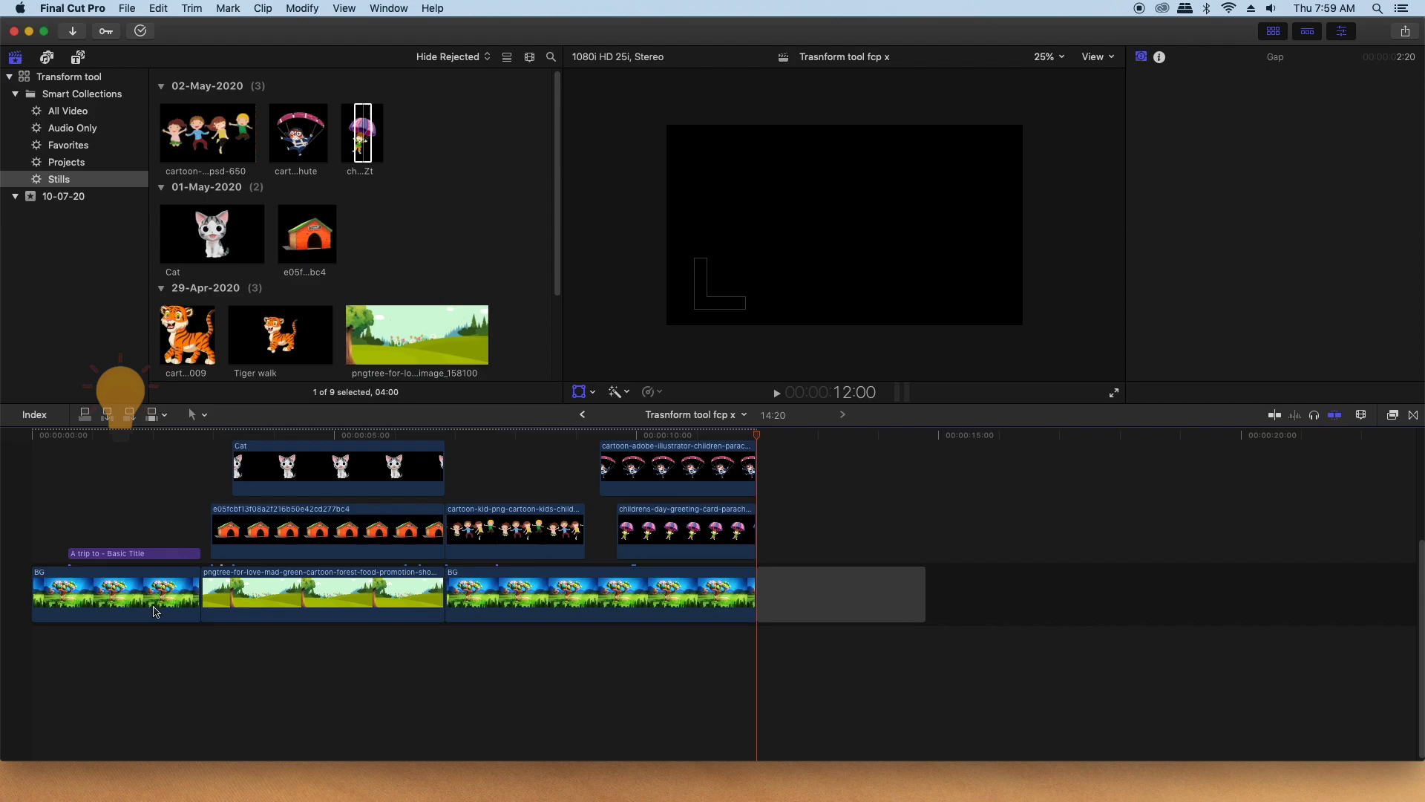
# - Place a copy of the first BG clip at 12:00, directly after the parachute scene
pyautogui.moveTo(157, 609); pyautogui.dragTo(882, 610)
pyautogui.click(772, 432)
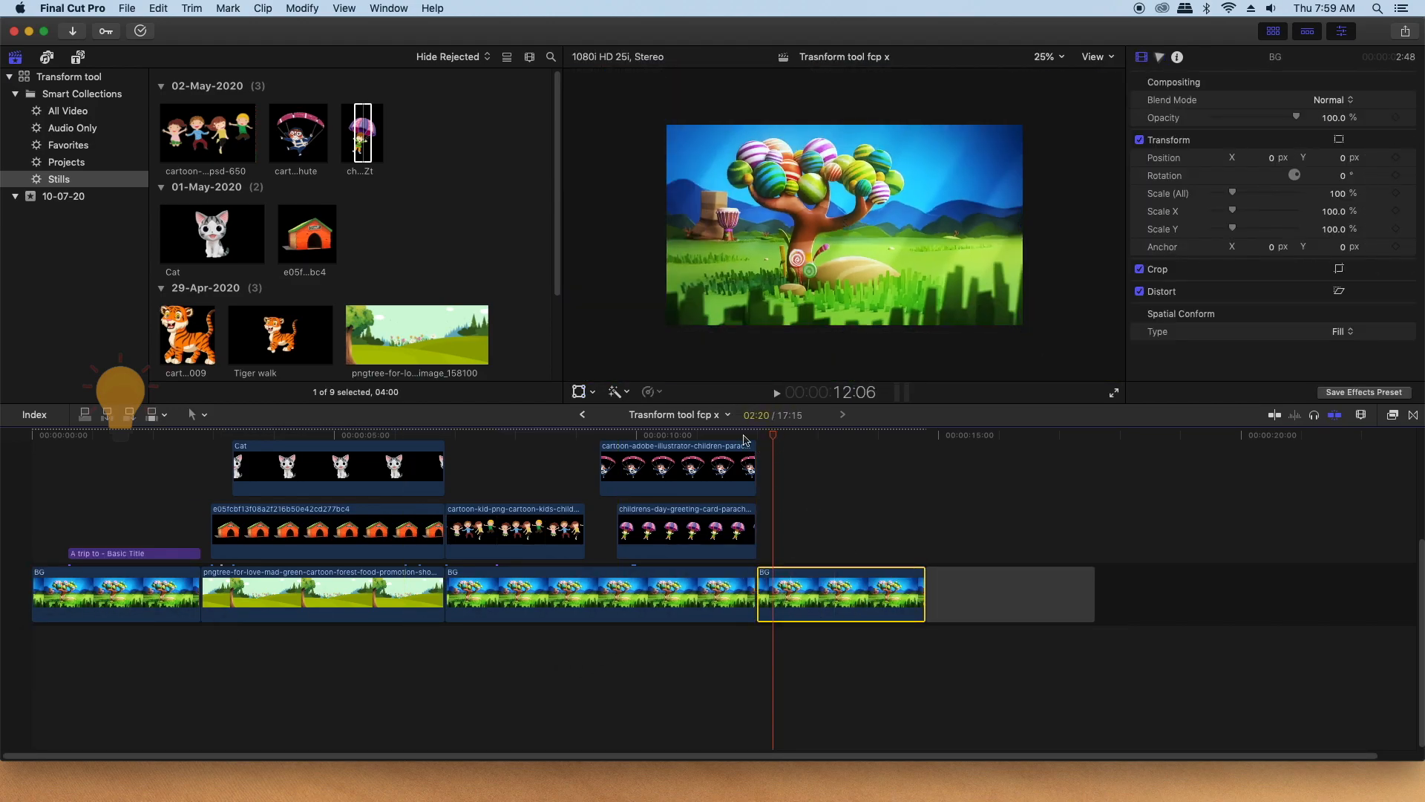
pyautogui.moveTo(755, 433); pyautogui.dragTo(727, 437)
# - Connect the alternating tiger clips above the last BG clip at 12:00 and play the scene from there
pyautogui.click(760, 439)
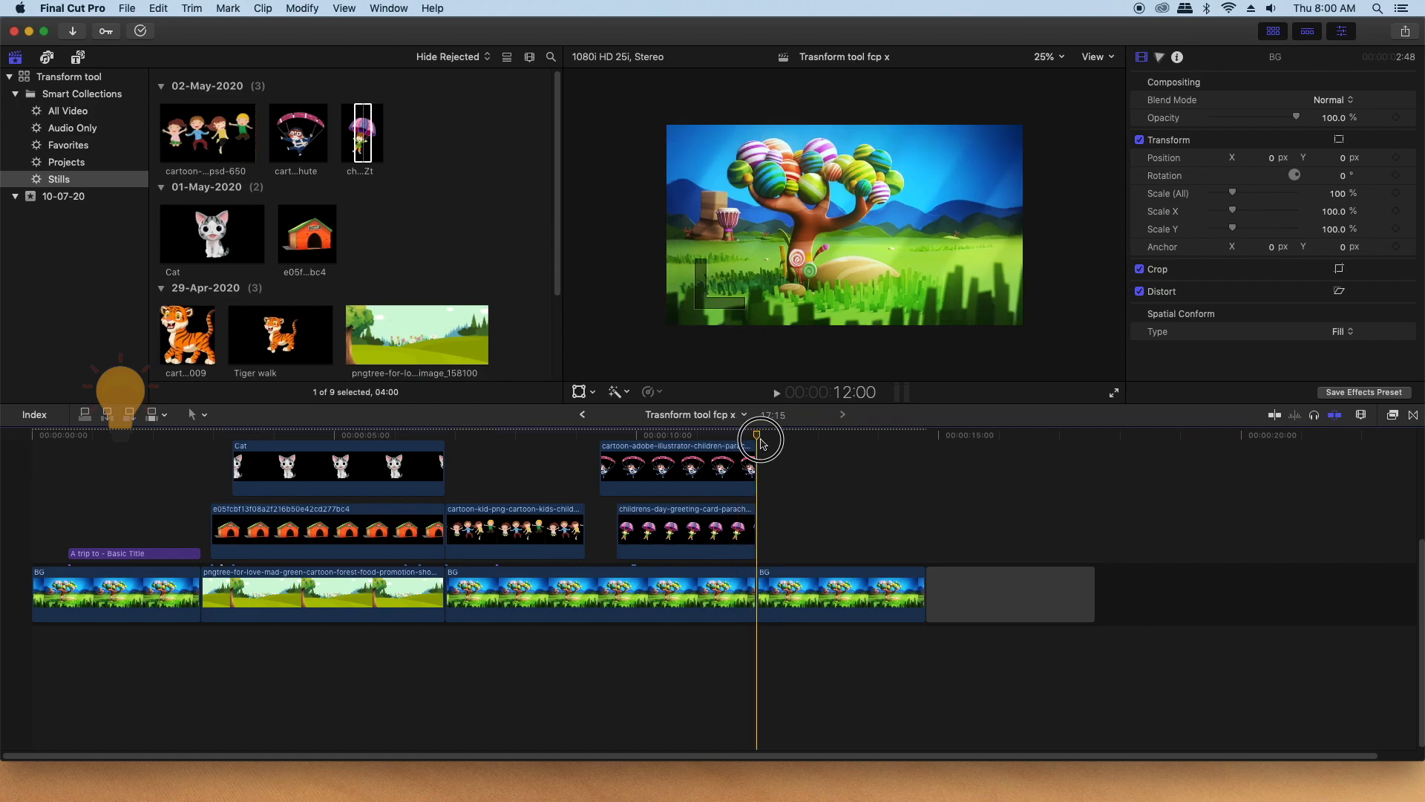
pyautogui.press('q')
pyautogui.click(761, 437)
pyautogui.press('space')
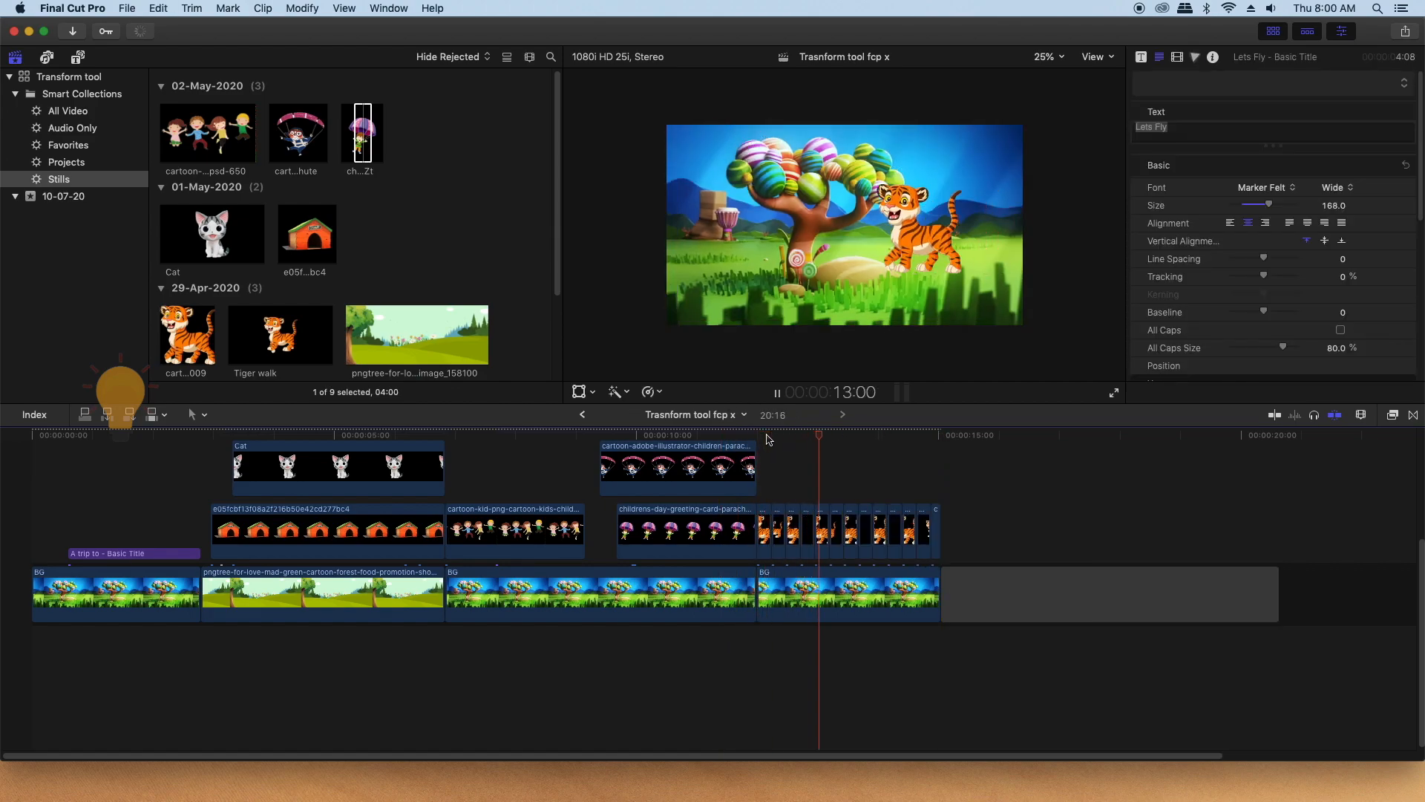
pyautogui.press('space')
# - Add a Basic Title over the closing forest clip, ending with it, reading "EASY simple Animation TRANSFORM TOOL" in Montserrat SemiBold
pyautogui.moveTo(955, 436)
pyautogui.mouseDown()
pyautogui.moveTo(767, 436)
pyautogui.moveTo(963, 439)
pyautogui.mouseUp()
pyautogui.hotkey('shift', 'r')
pyautogui.hotkey('ctrl', 't')
pyautogui.hscroll(4, 1002, 438)
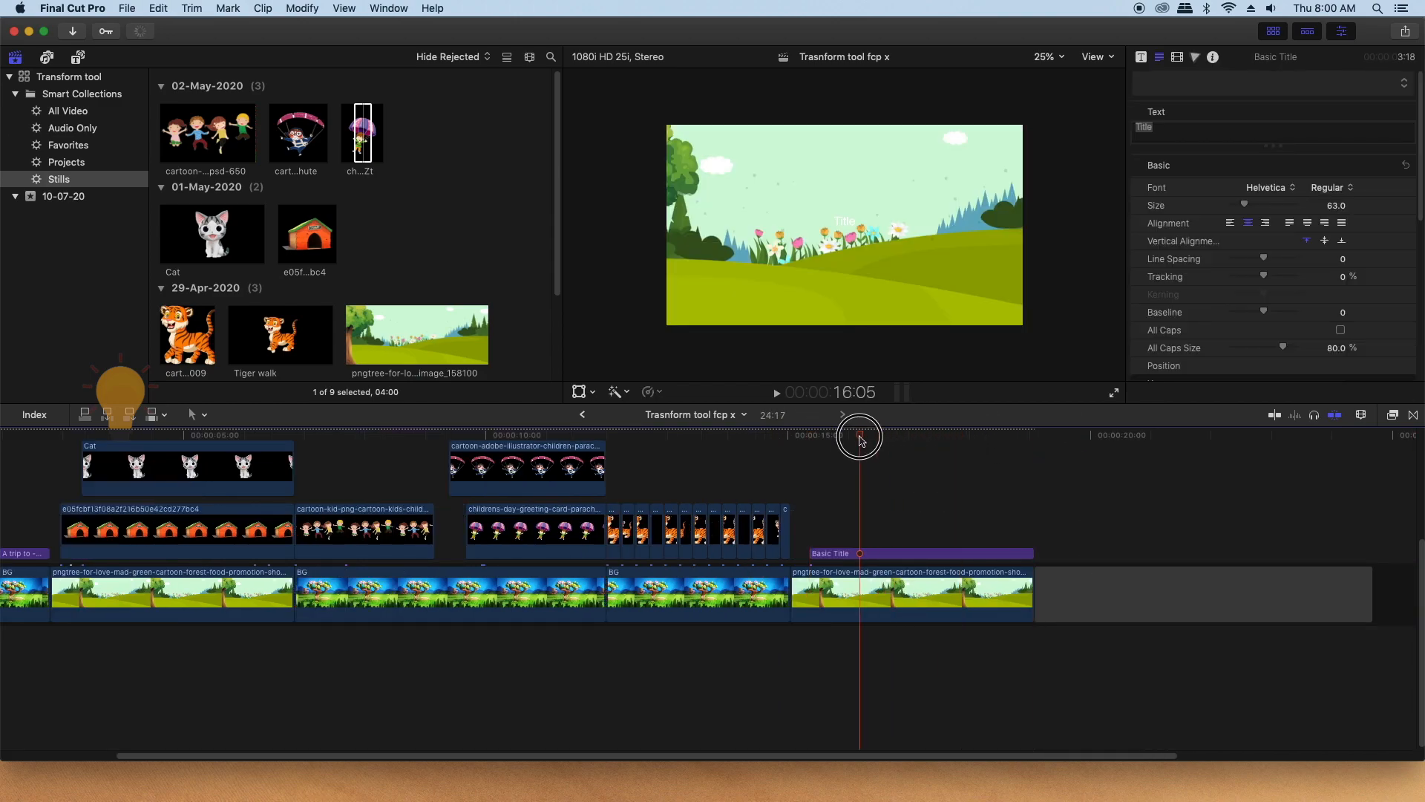
pyautogui.moveTo(1032, 553); pyautogui.dragTo(1030, 553)
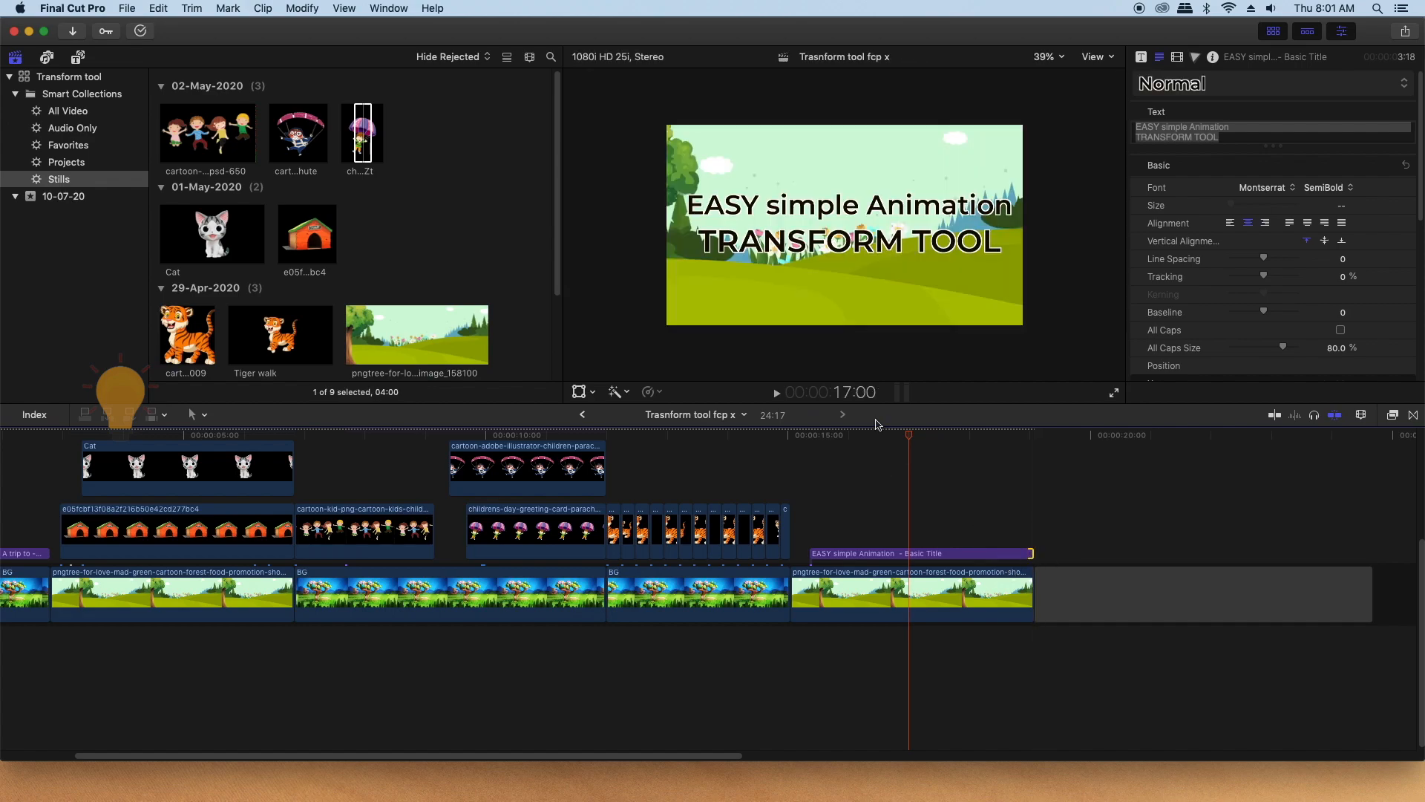